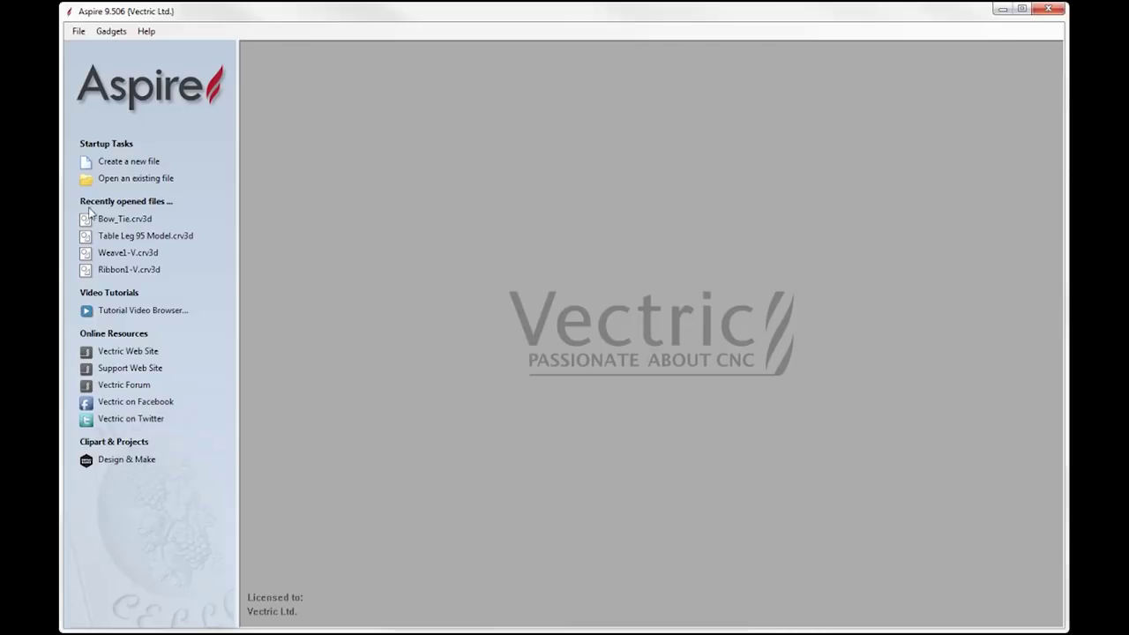
Open the Bow_Tie.crv3d project and check the imported bow tie sketch bitmap in the 2D view.
click(154, 179)
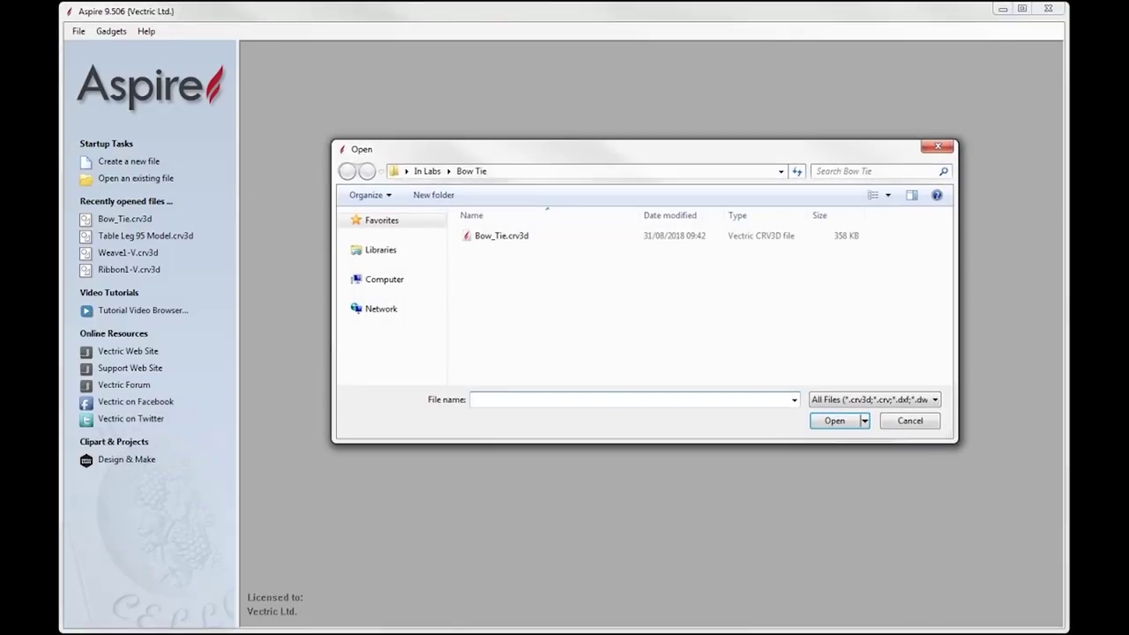
click(511, 239)
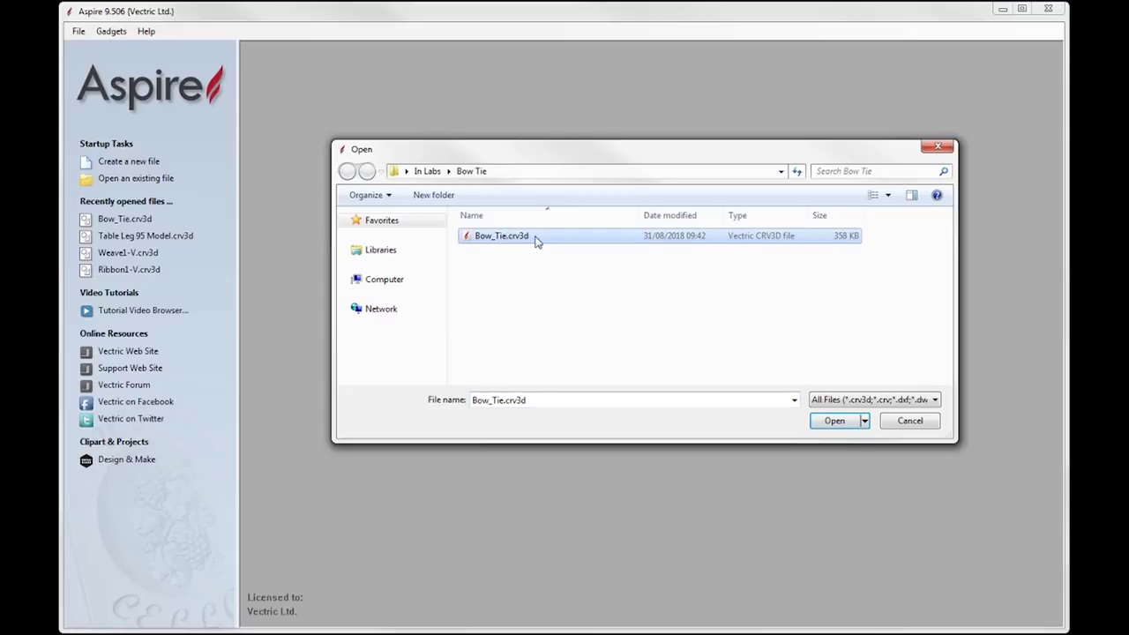
click(833, 423)
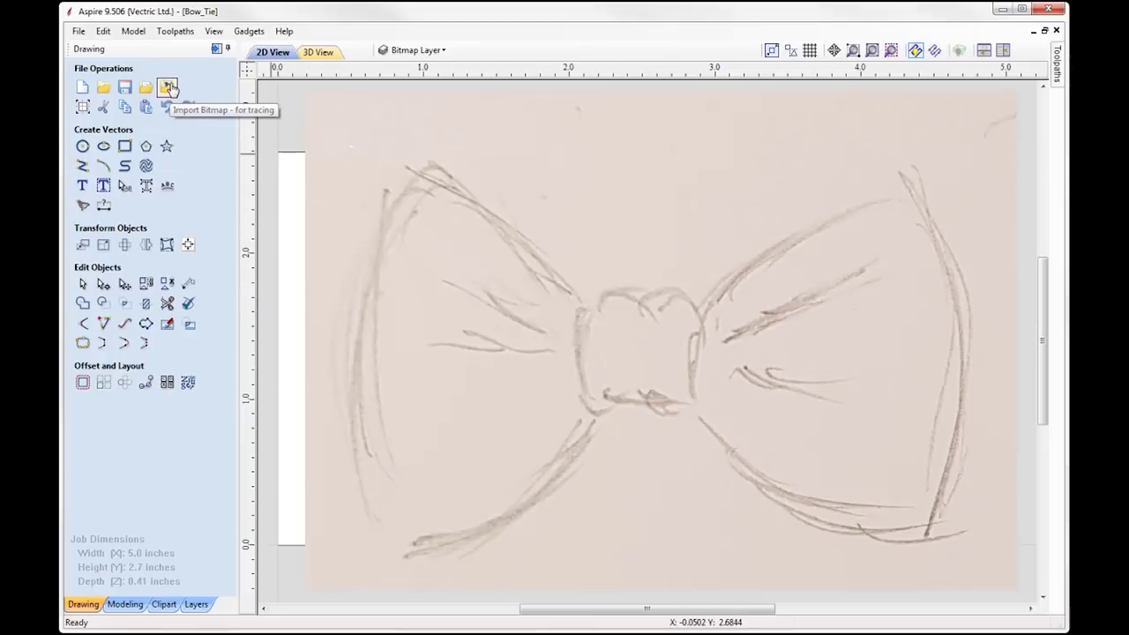
click(507, 284)
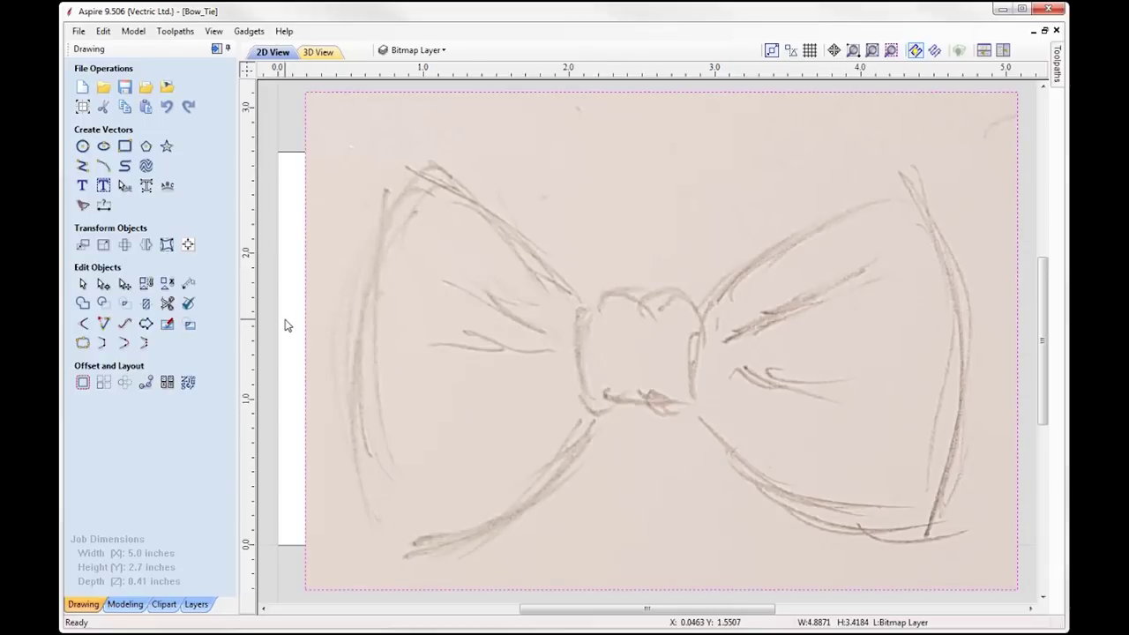
click(290, 367)
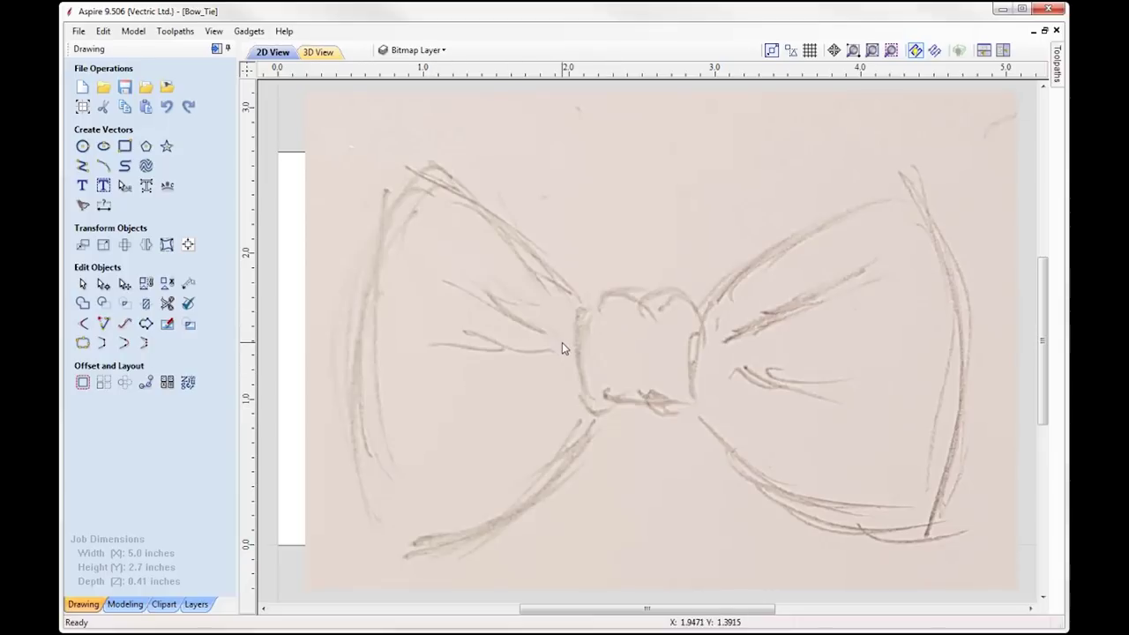
Make the Bow Tie Shape layer visible over the sketch bitmap.
click(417, 51)
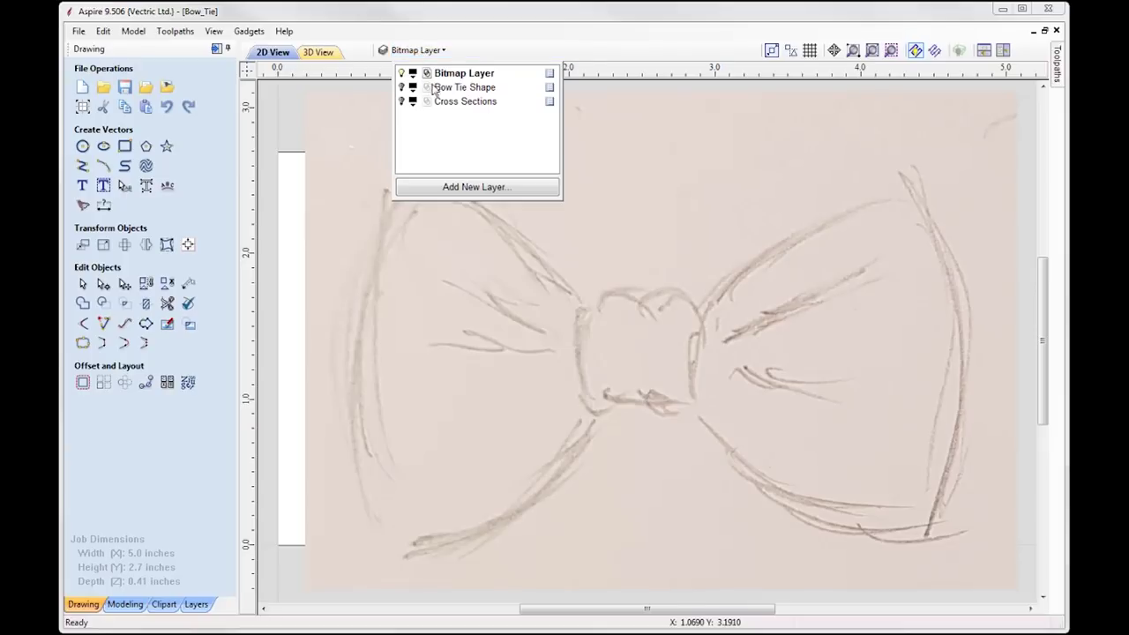
click(402, 87)
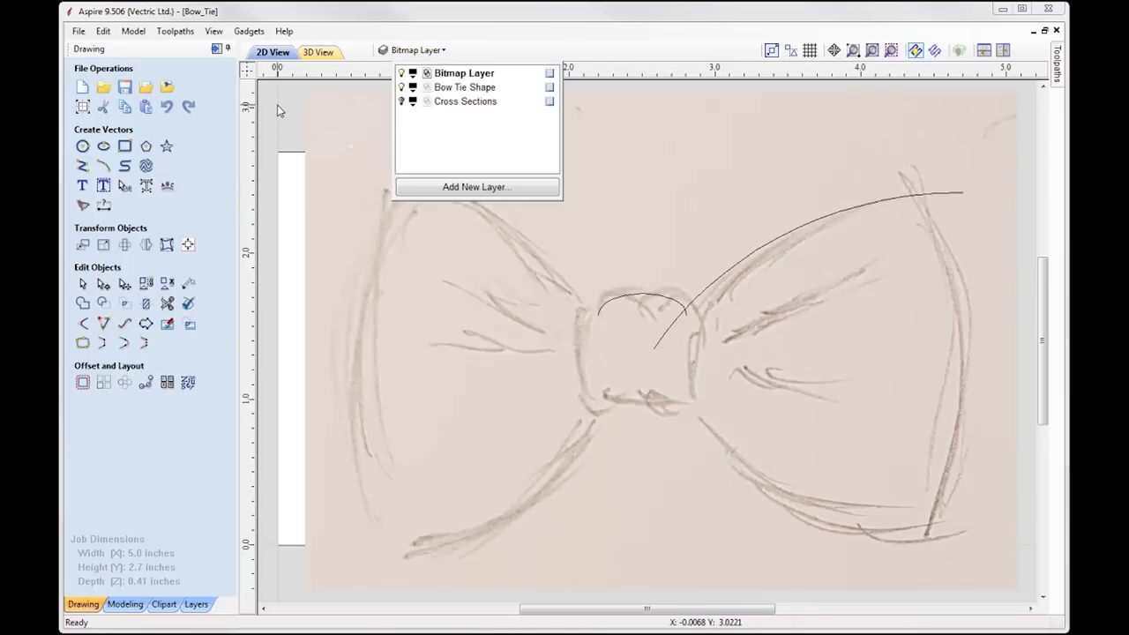
click(279, 110)
Examine the knot curve and the wing curve drawn on the Bow Tie Shape layer.
click(659, 296)
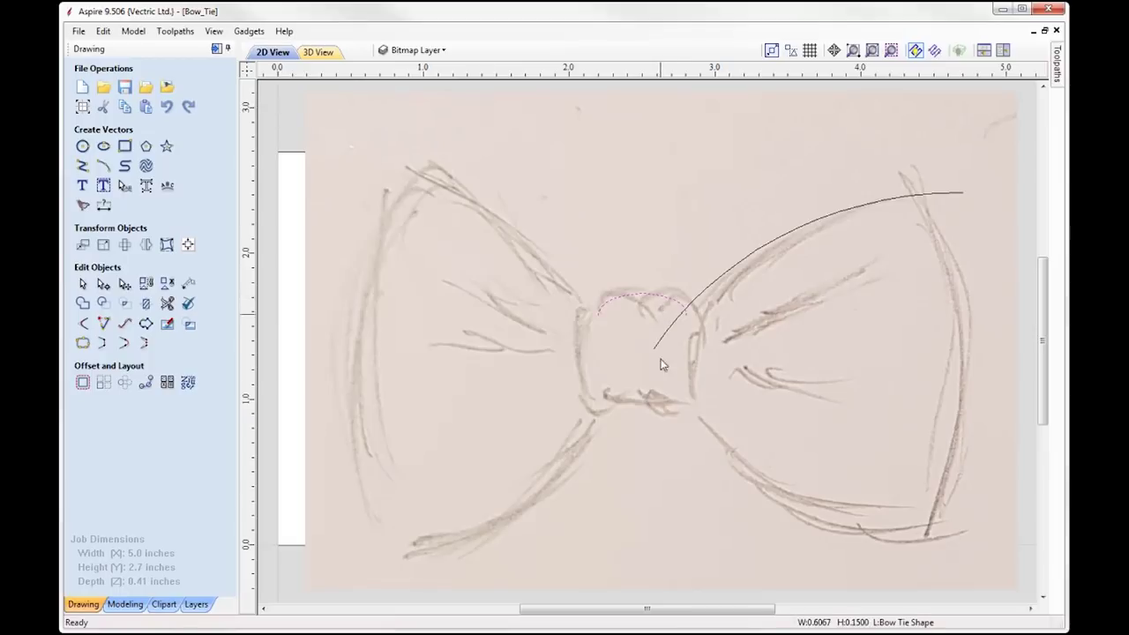
click(703, 295)
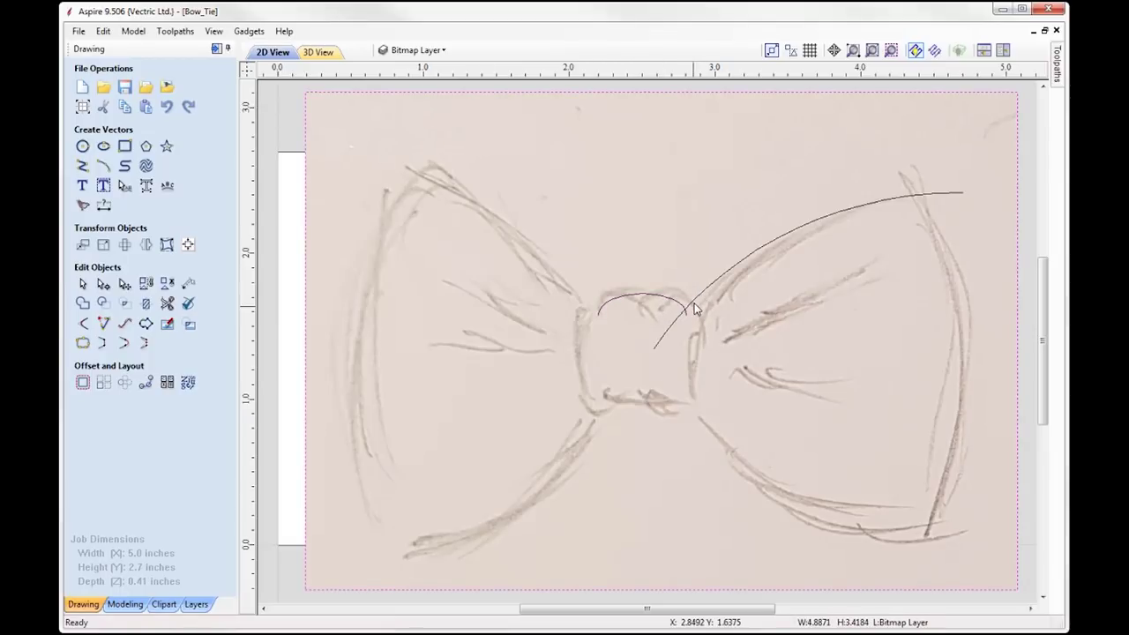
click(712, 300)
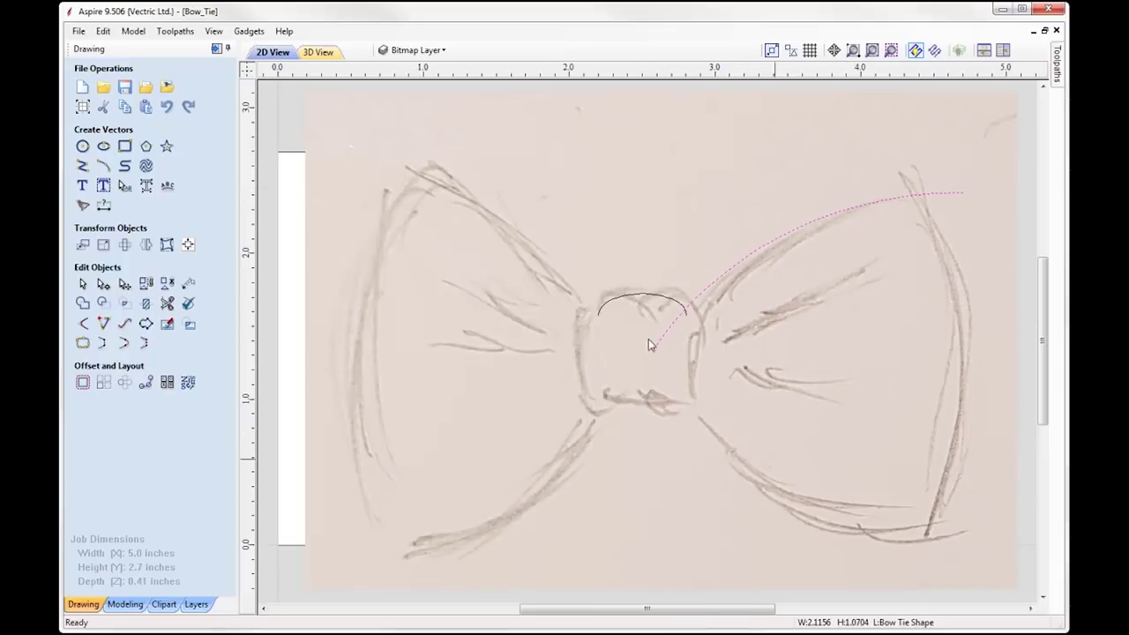
click(657, 293)
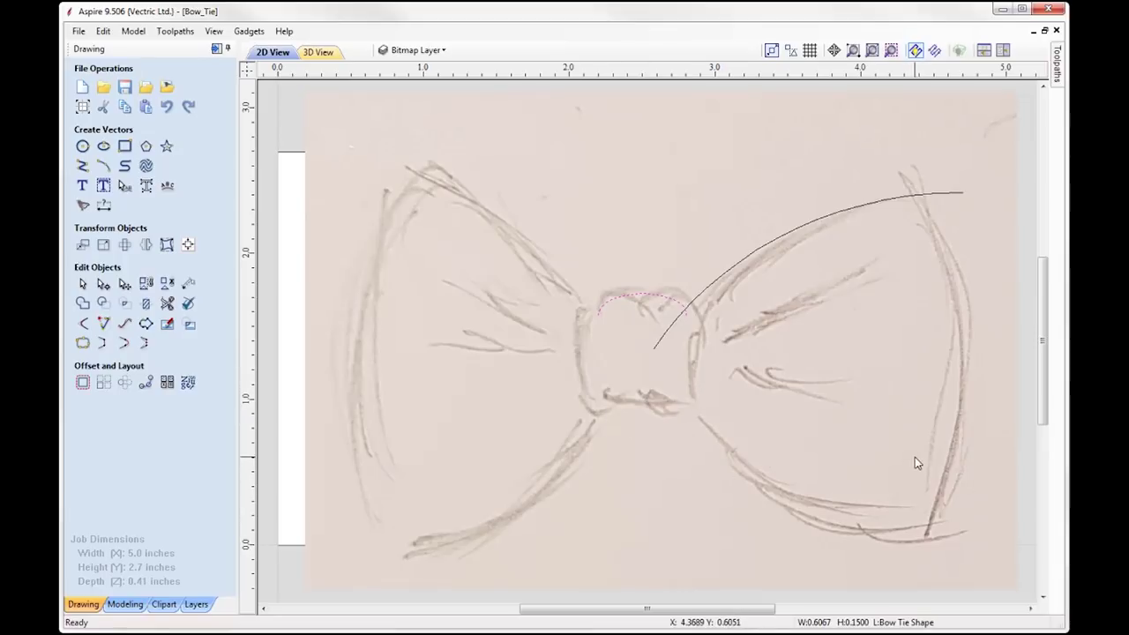
click(281, 130)
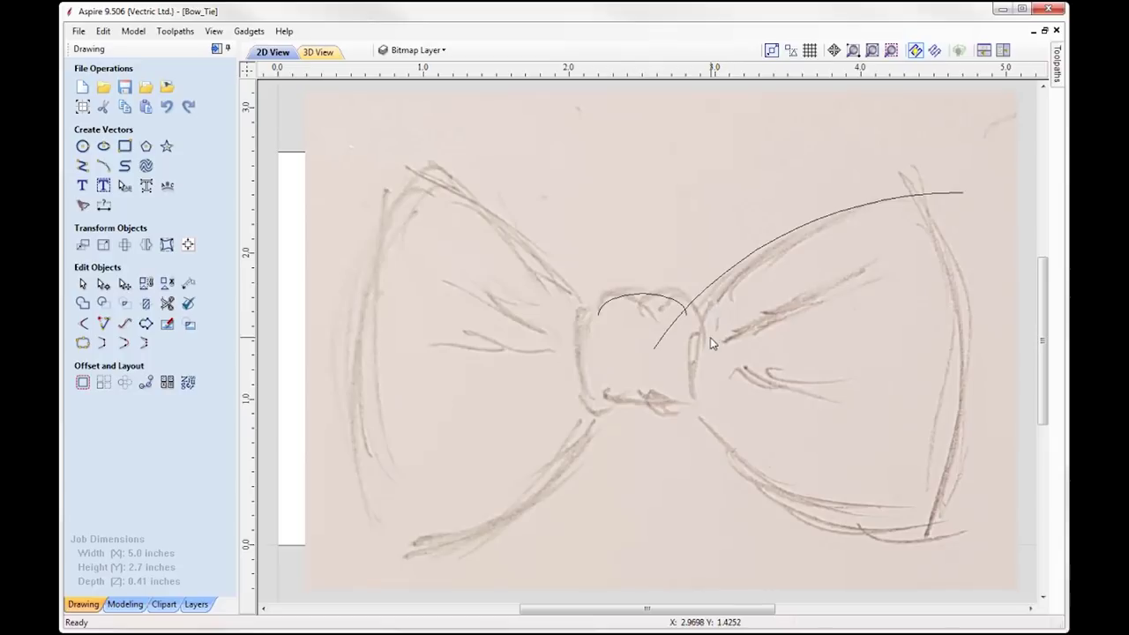
Show the Cross Sections layer briefly to view its vectors, and hide it again.
click(431, 53)
click(402, 101)
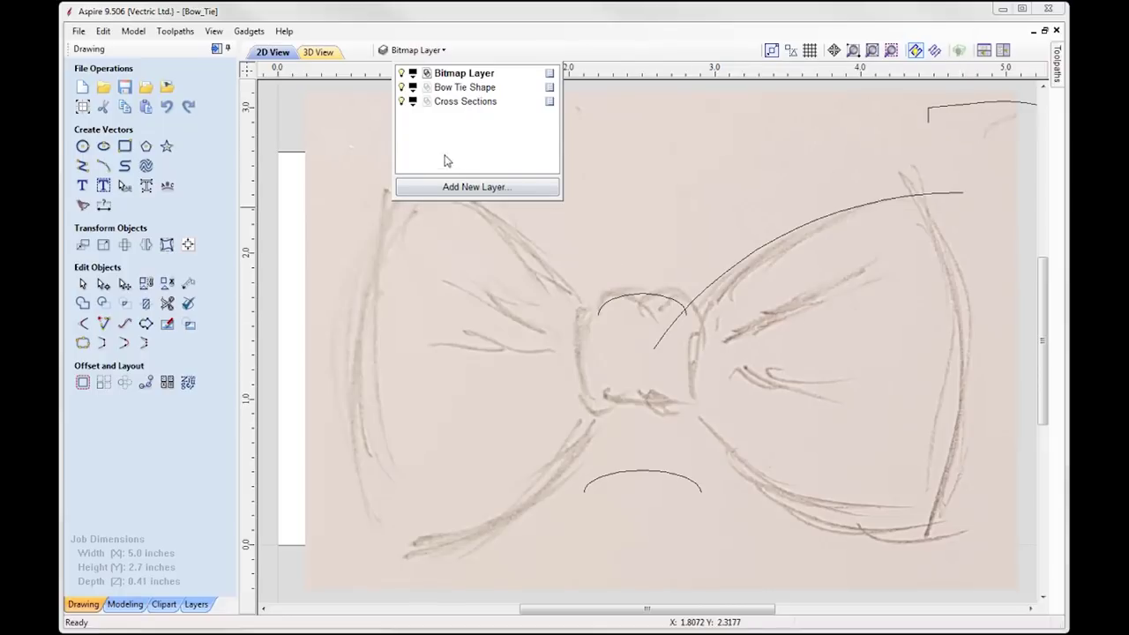
click(403, 101)
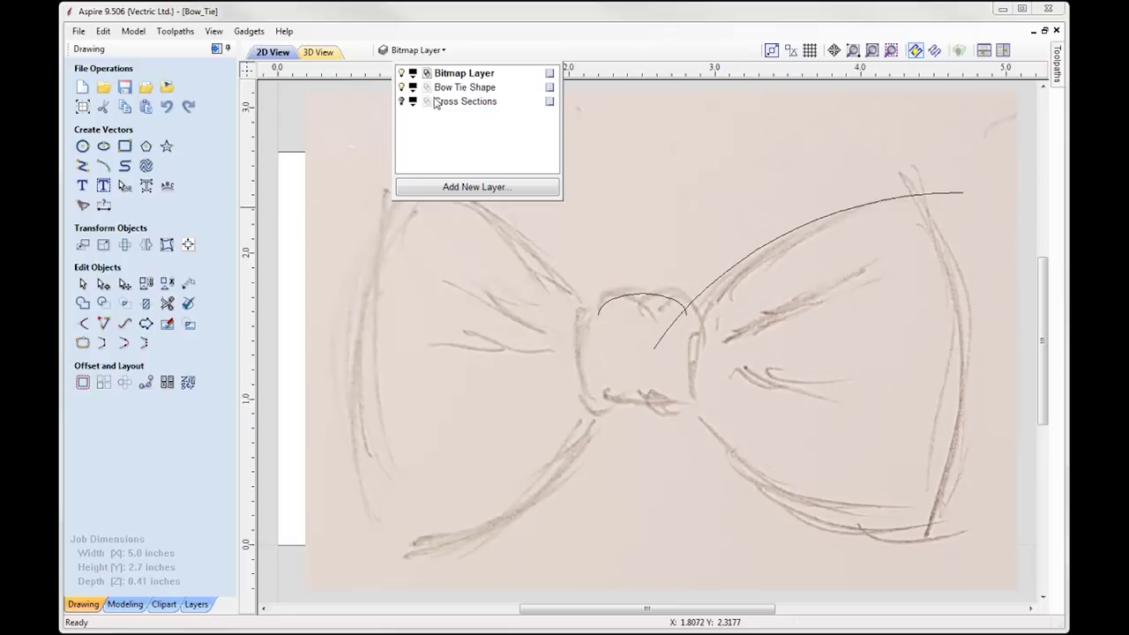
click(320, 99)
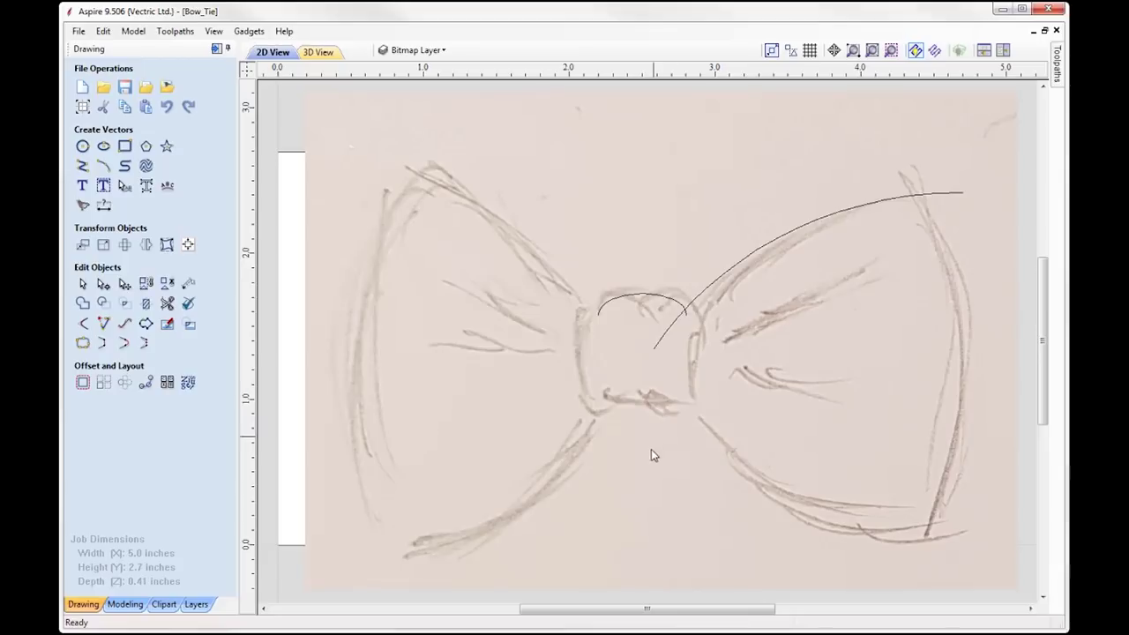
Create a mirrored copy of the upper wing curve, flipped vertically about the job center.
click(711, 287)
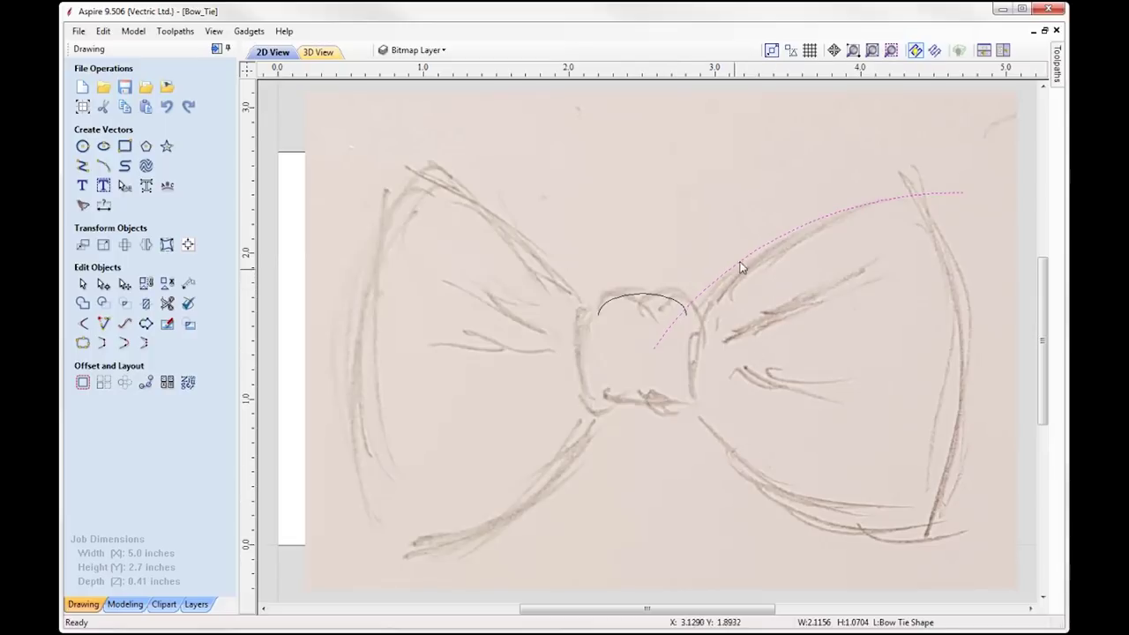
click(146, 246)
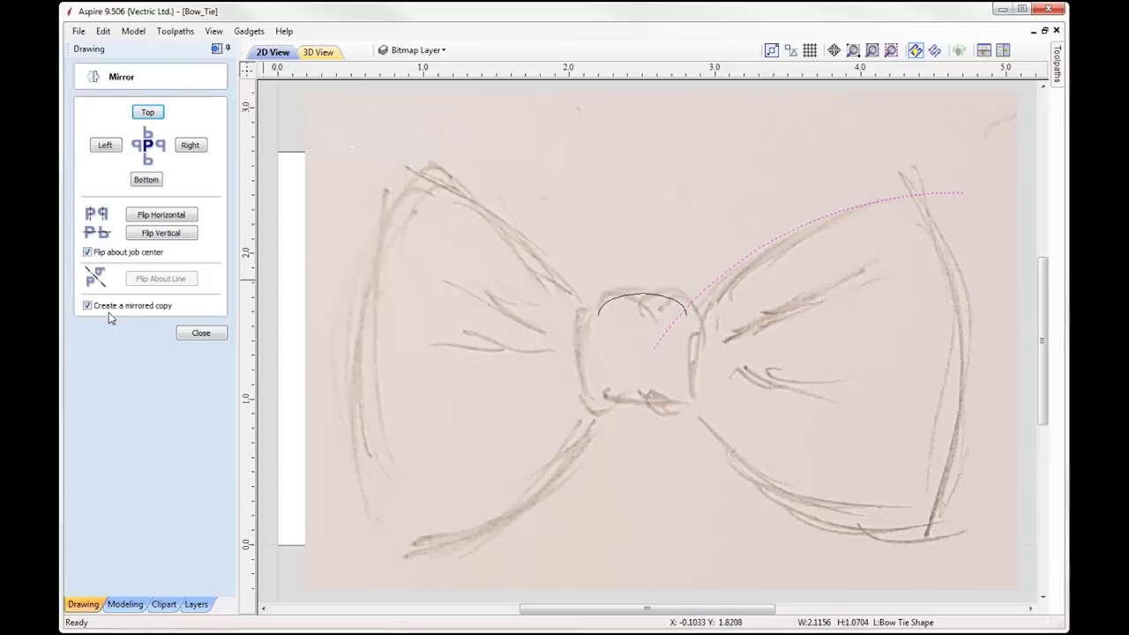
click(171, 235)
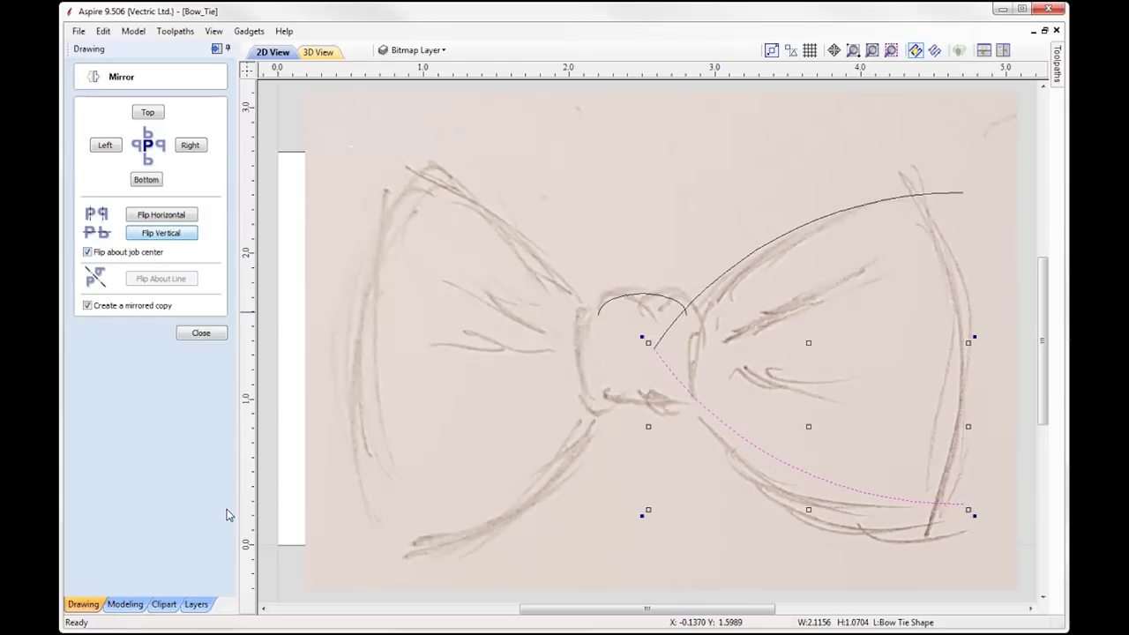
Create a mirrored copy of the upper knot curve, flipped vertically about the job center.
click(650, 297)
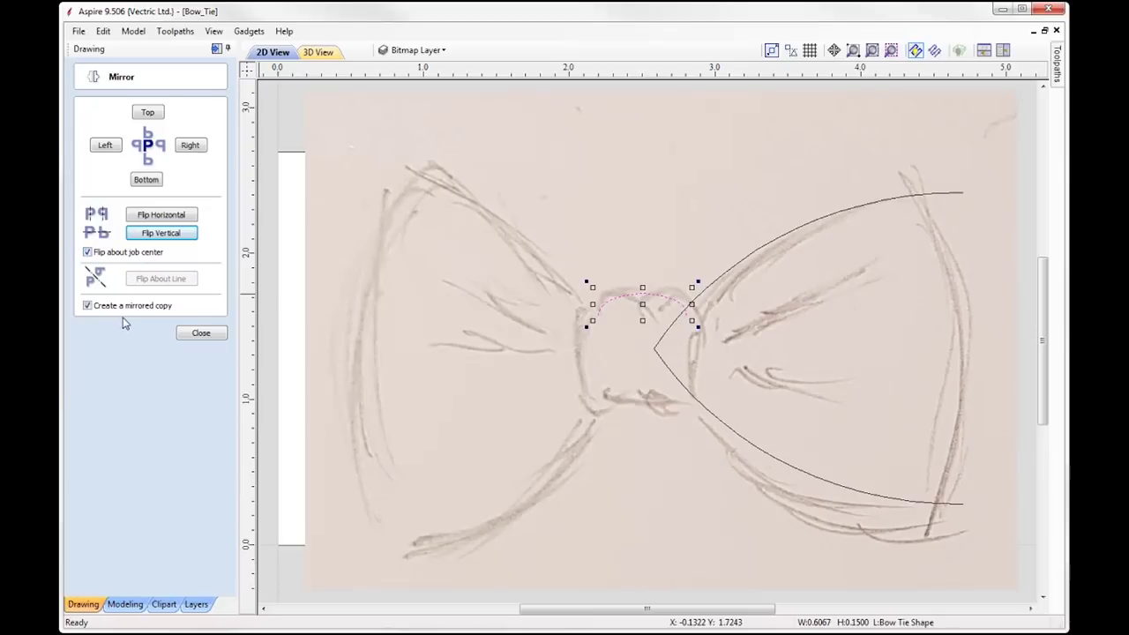
click(163, 235)
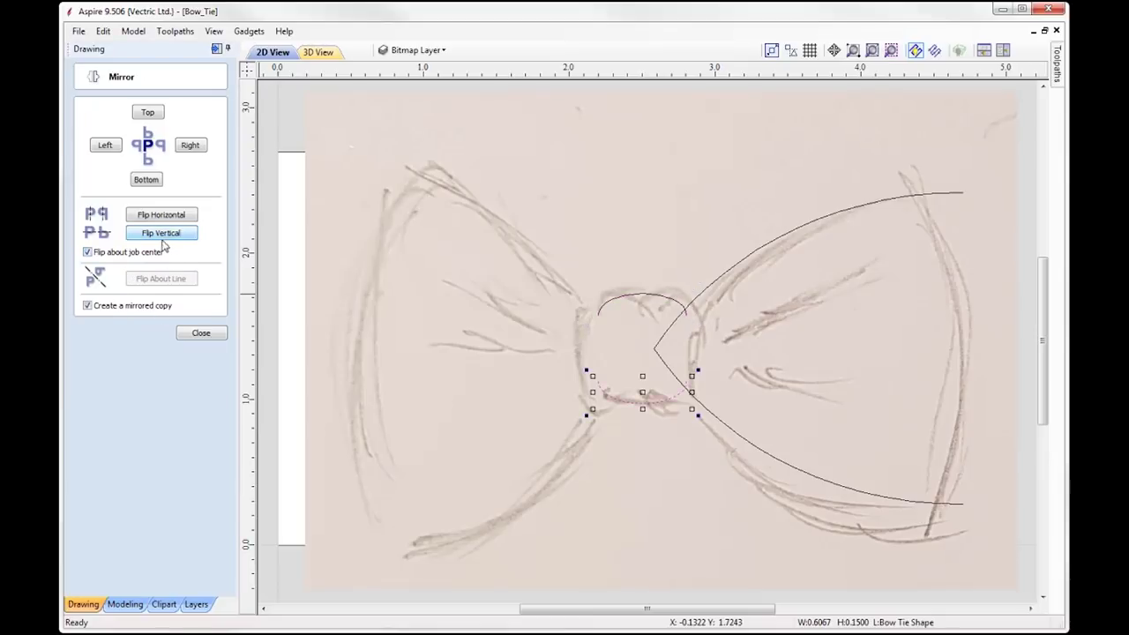
click(202, 334)
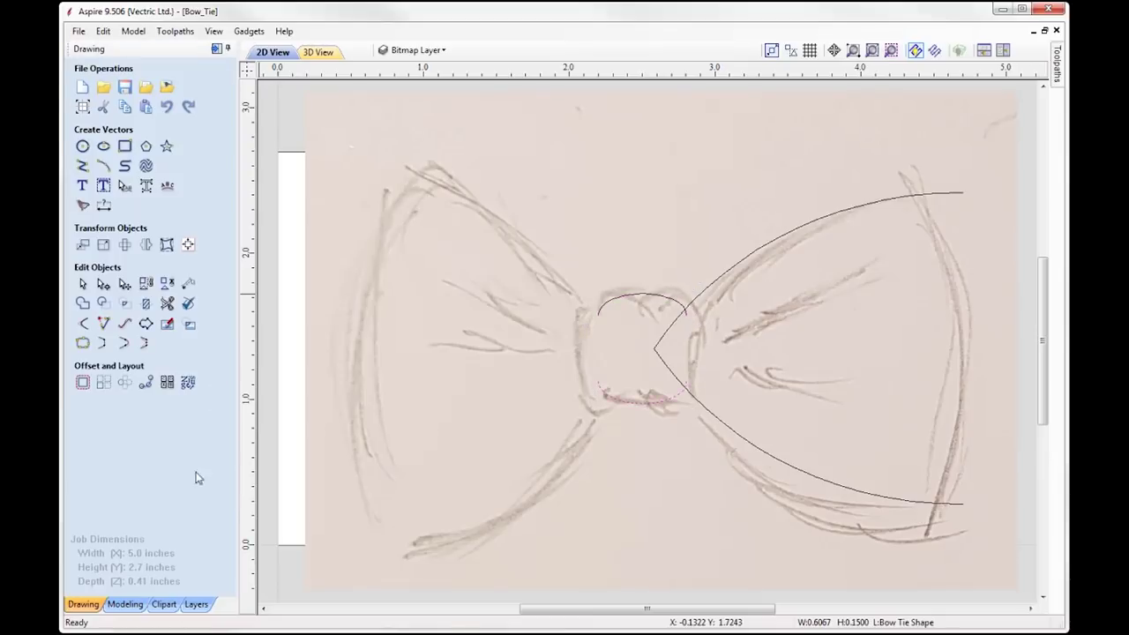
click(270, 398)
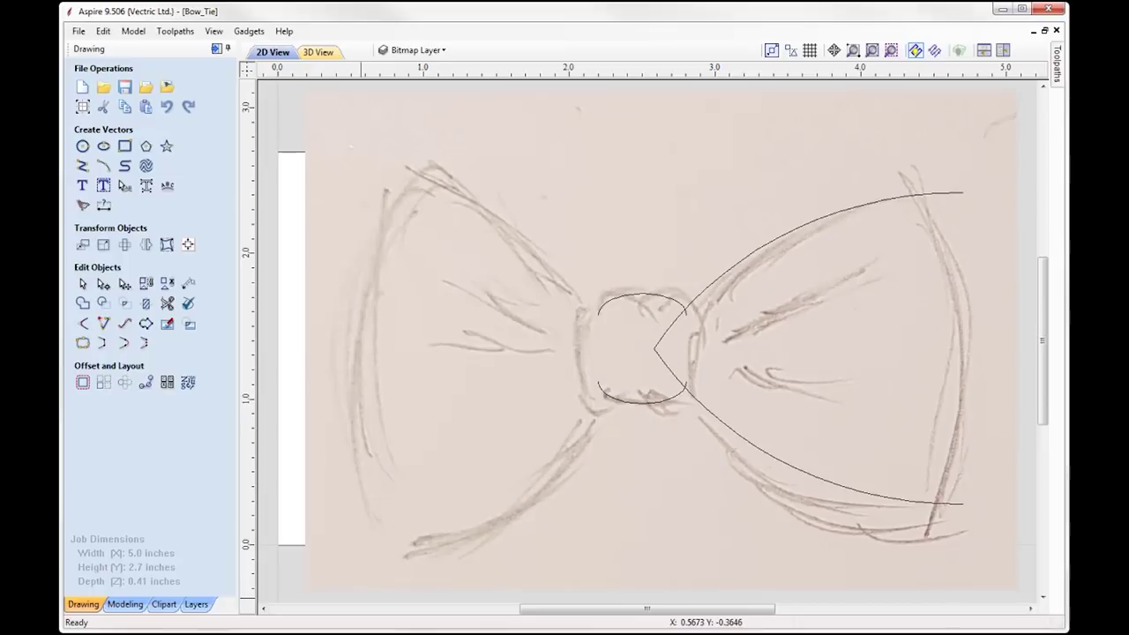
Hide the Bitmap Layer so that only the bow tie vectors are displayed.
click(197, 606)
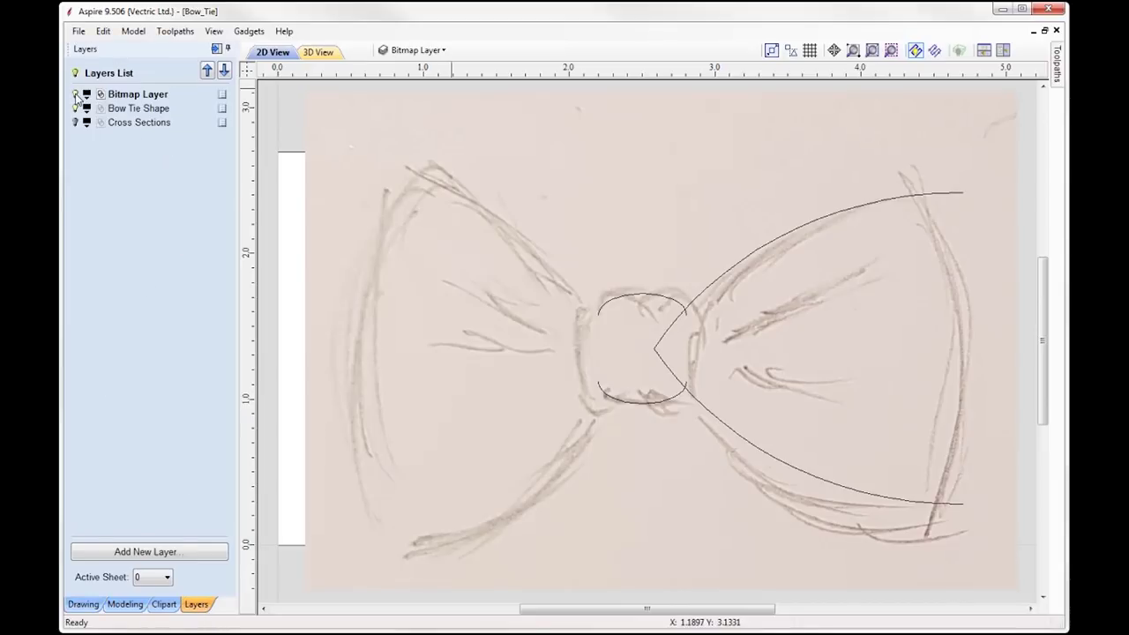
click(75, 95)
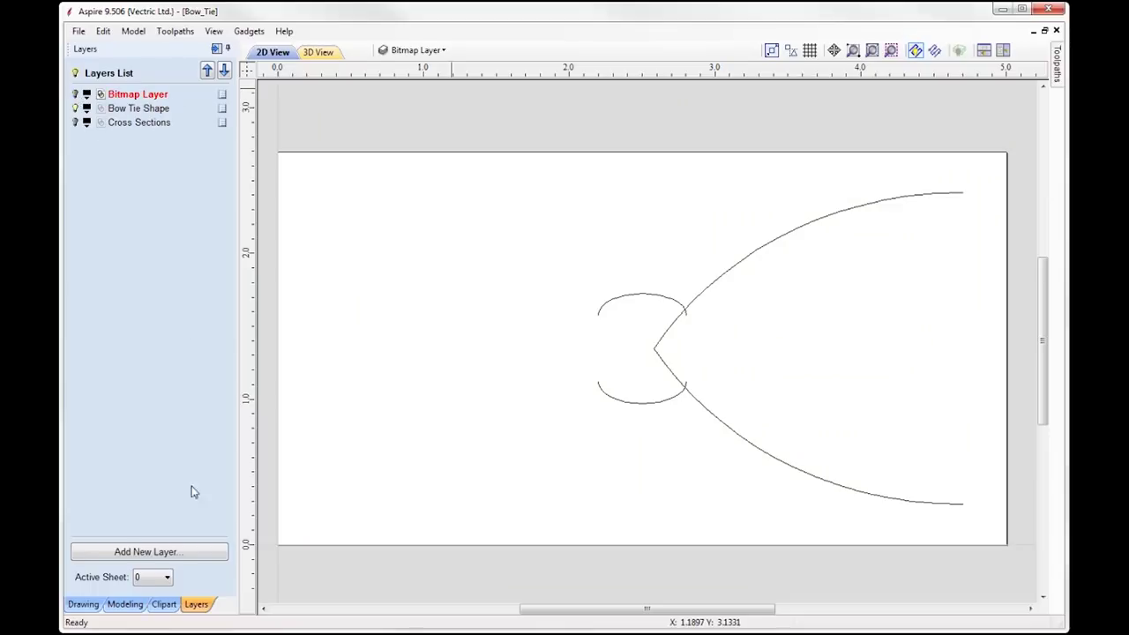
Add a new layer named Components and move it up the layer list to just above Bow Tie Shape.
click(180, 553)
text(Components)
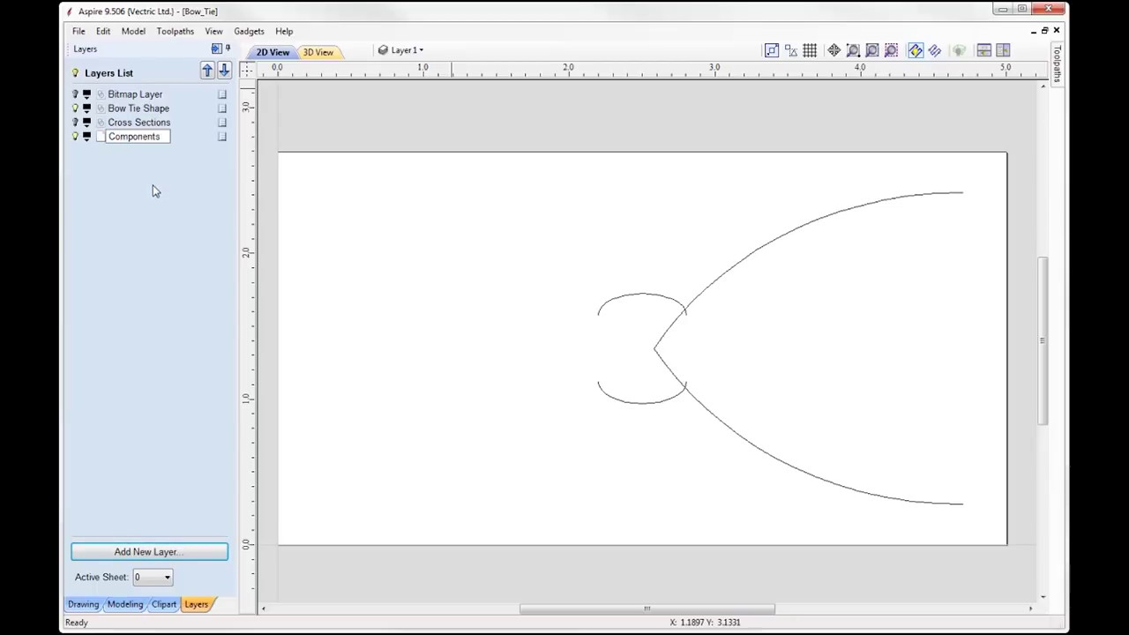
key(Return)
click(206, 73)
click(206, 73)
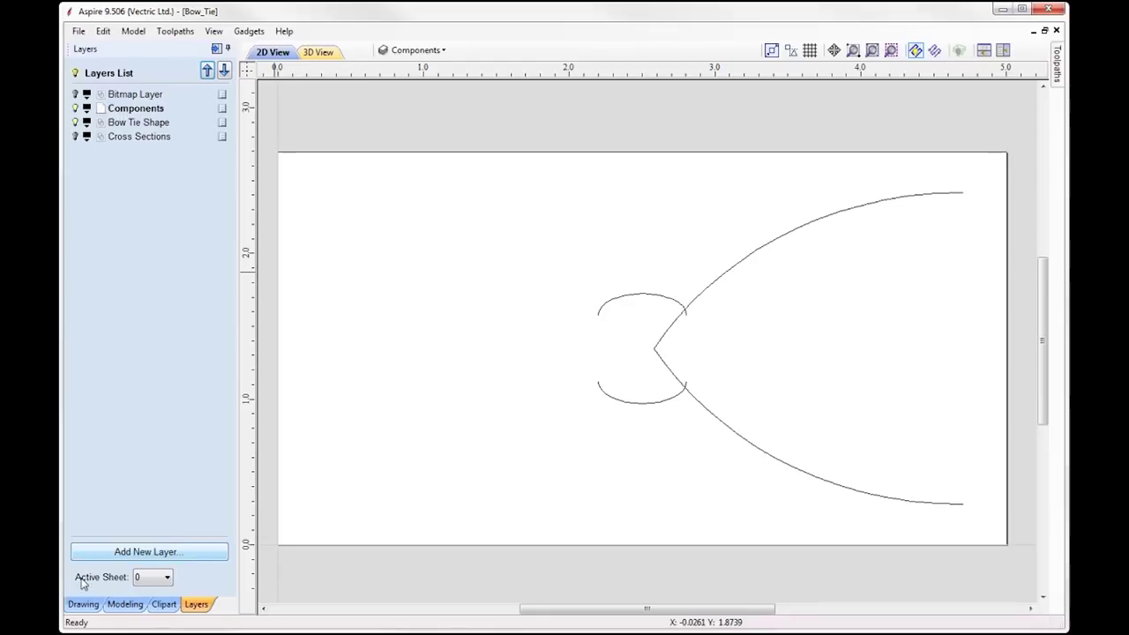
Bring up the modeling tools and tile the 2D and 3D views one above the other.
click(124, 605)
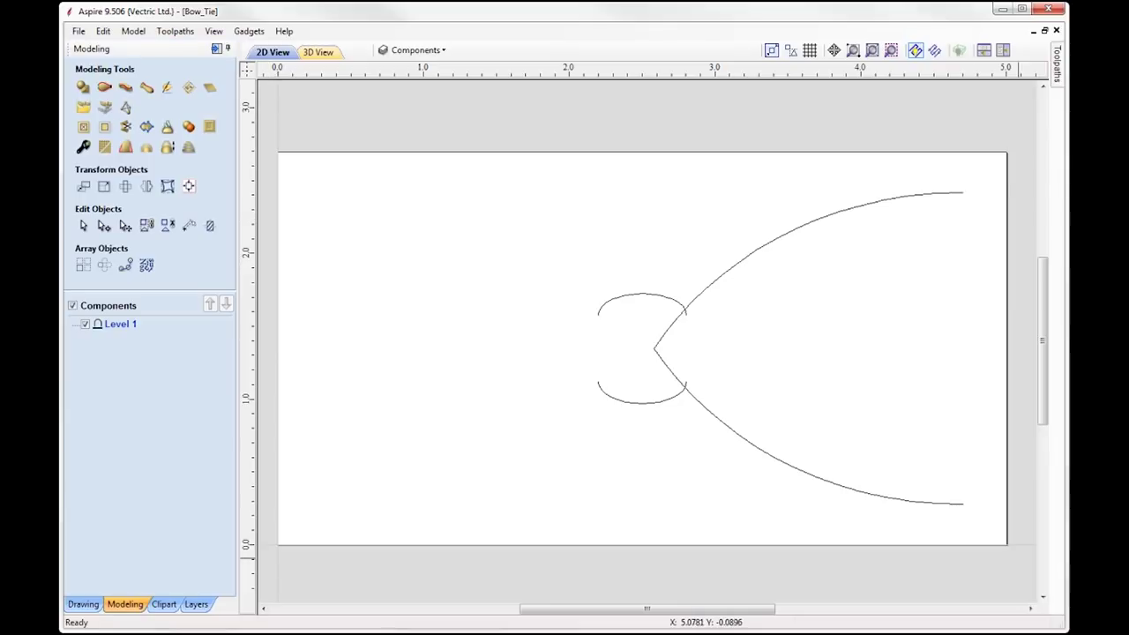
click(985, 50)
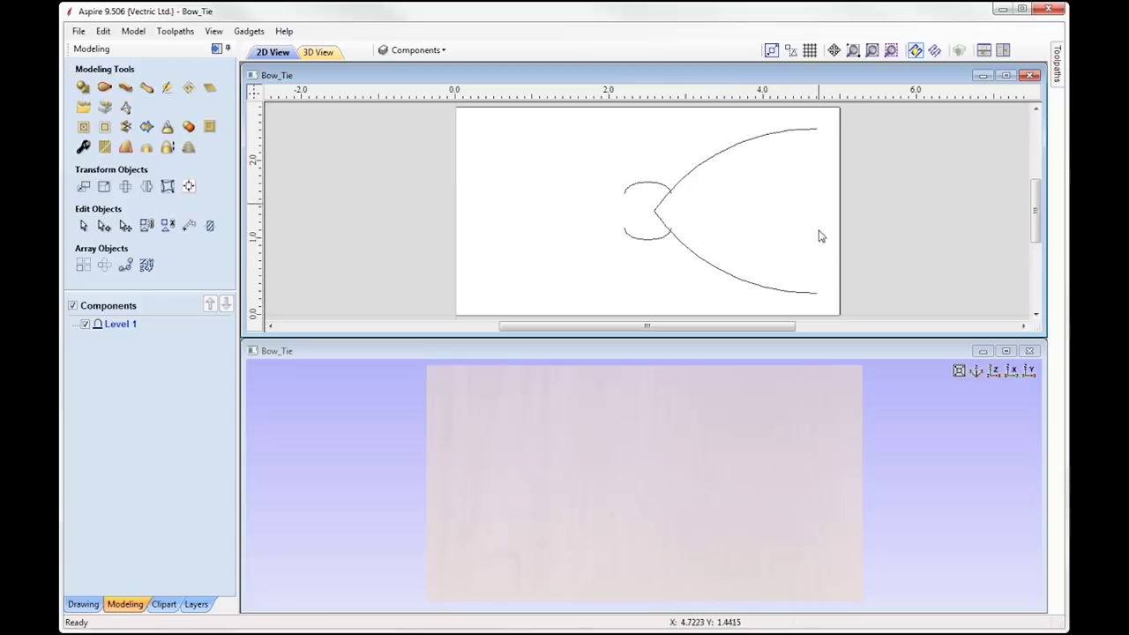
Check the upper and lower wing curves and the knot curves in the 2D view.
click(721, 157)
click(719, 276)
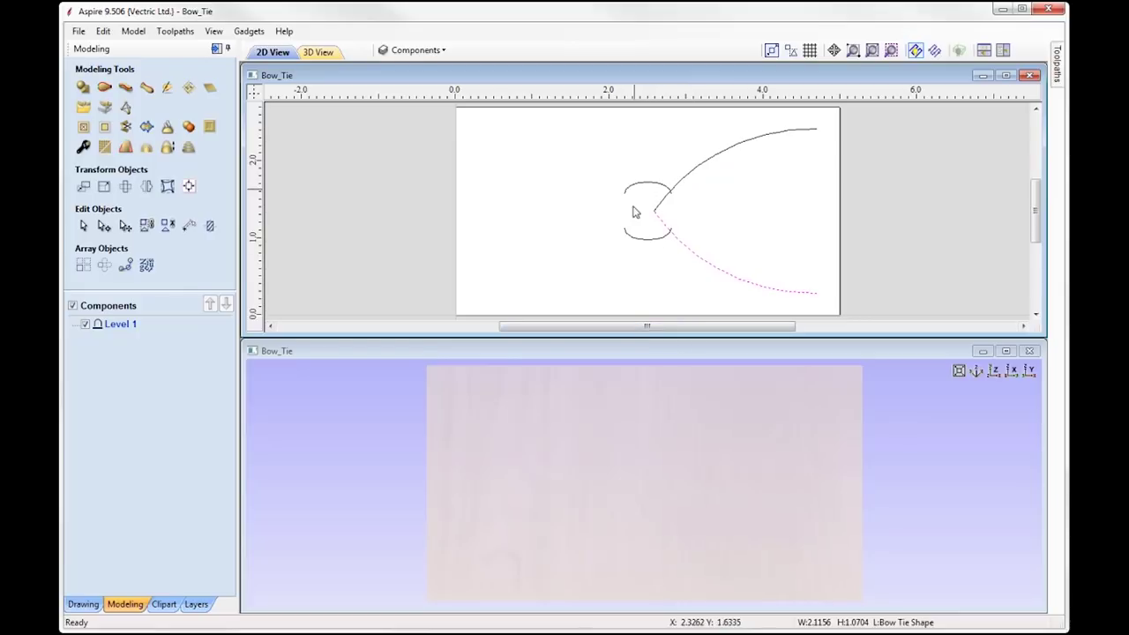
click(656, 188)
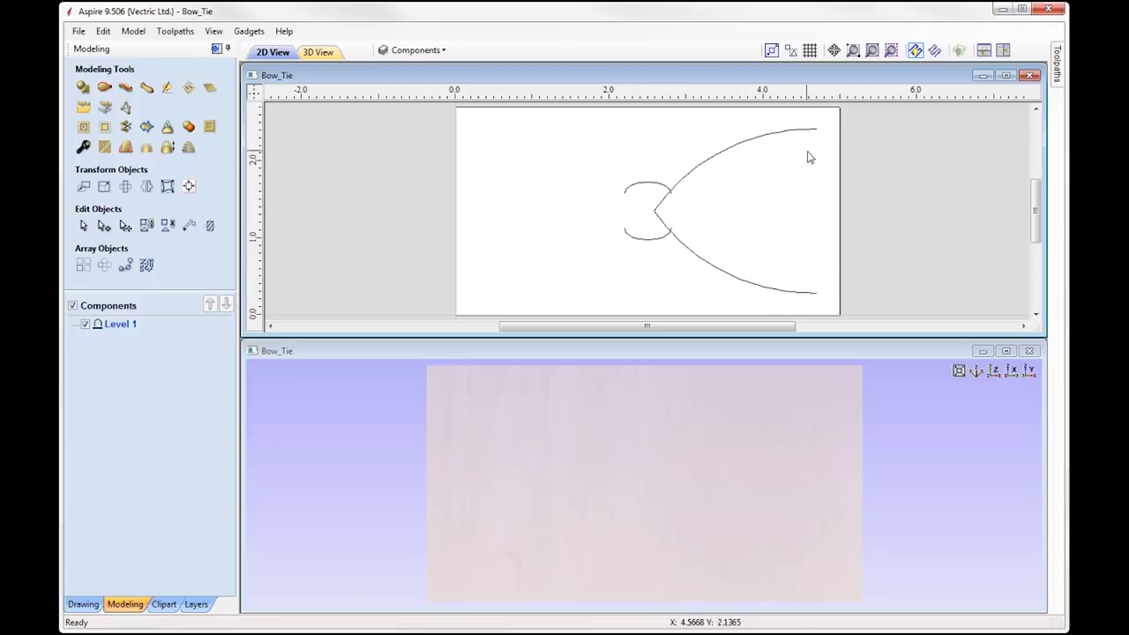
Make the Cross Sections layer visible so that all of its profile vectors show in the 2D view.
click(434, 55)
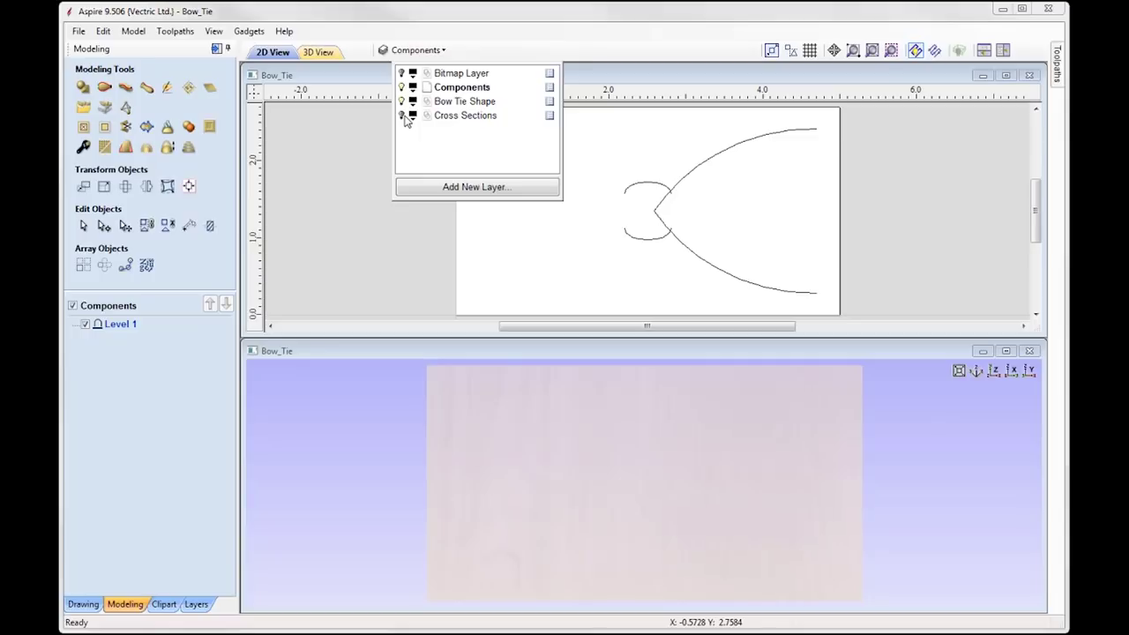
click(397, 251)
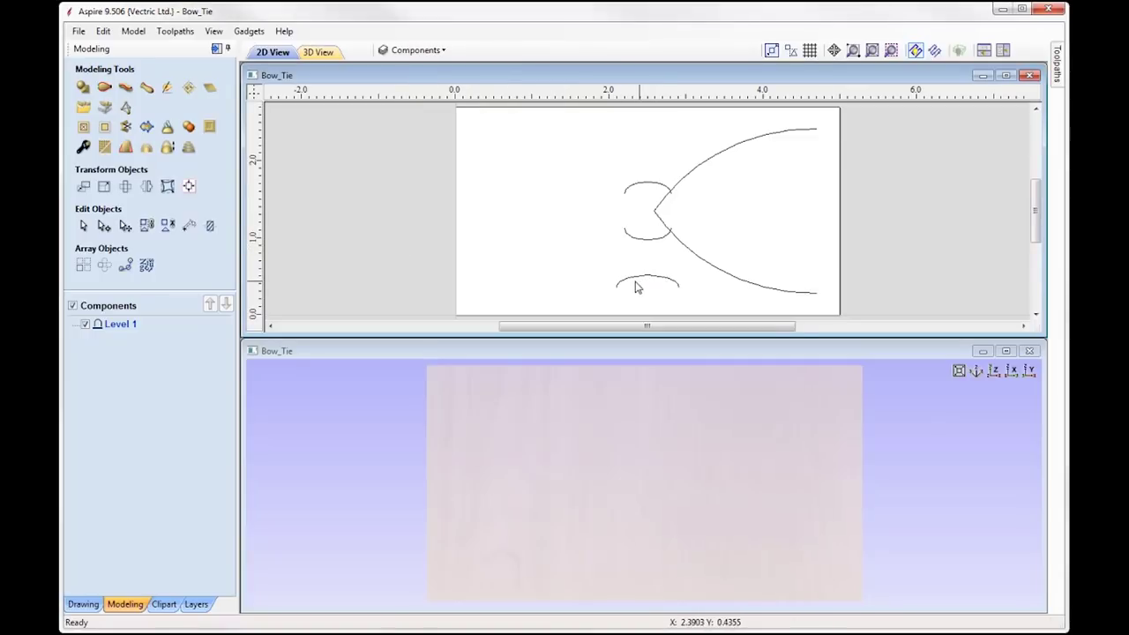
scroll(635, 287, down, 1)
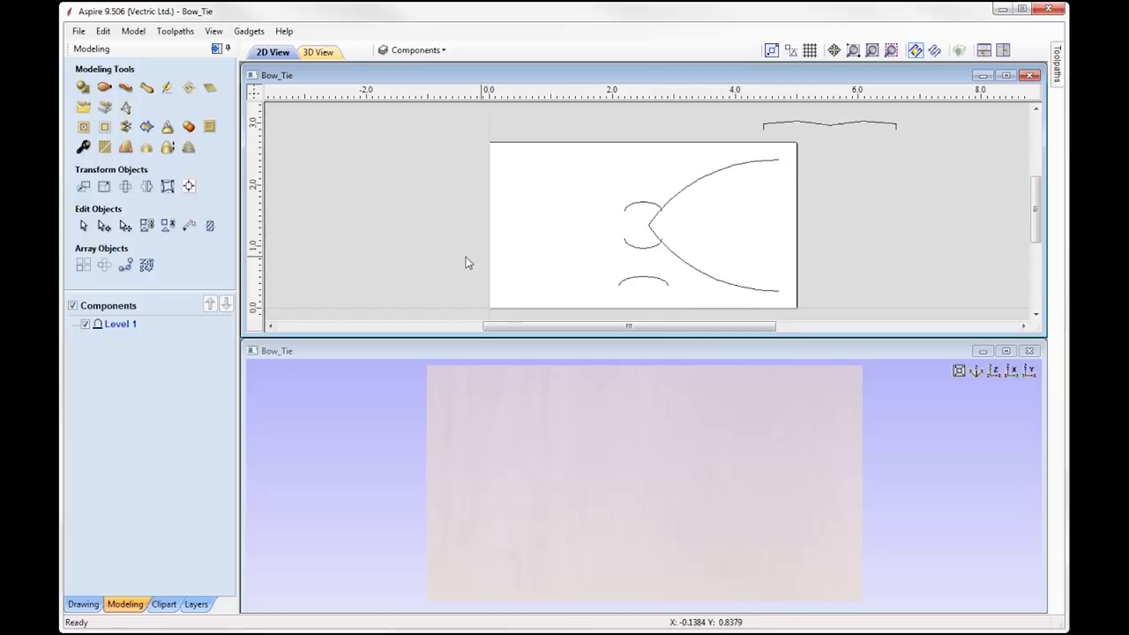
Rename the component level Level 1 as BowTie.
click(121, 328)
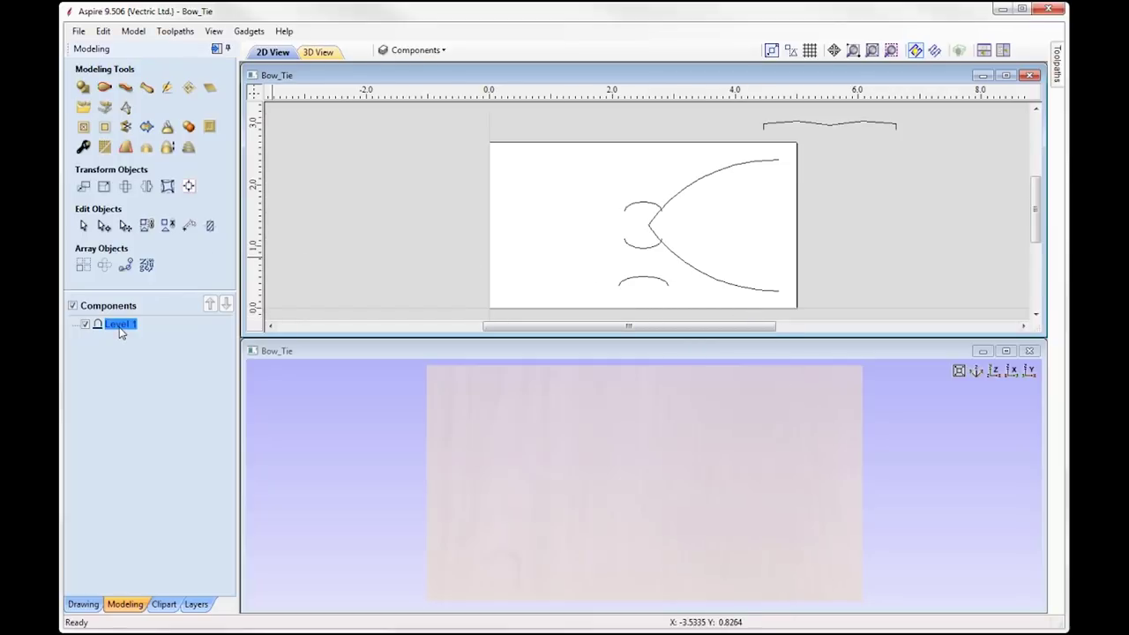
right_click(121, 328)
click(176, 451)
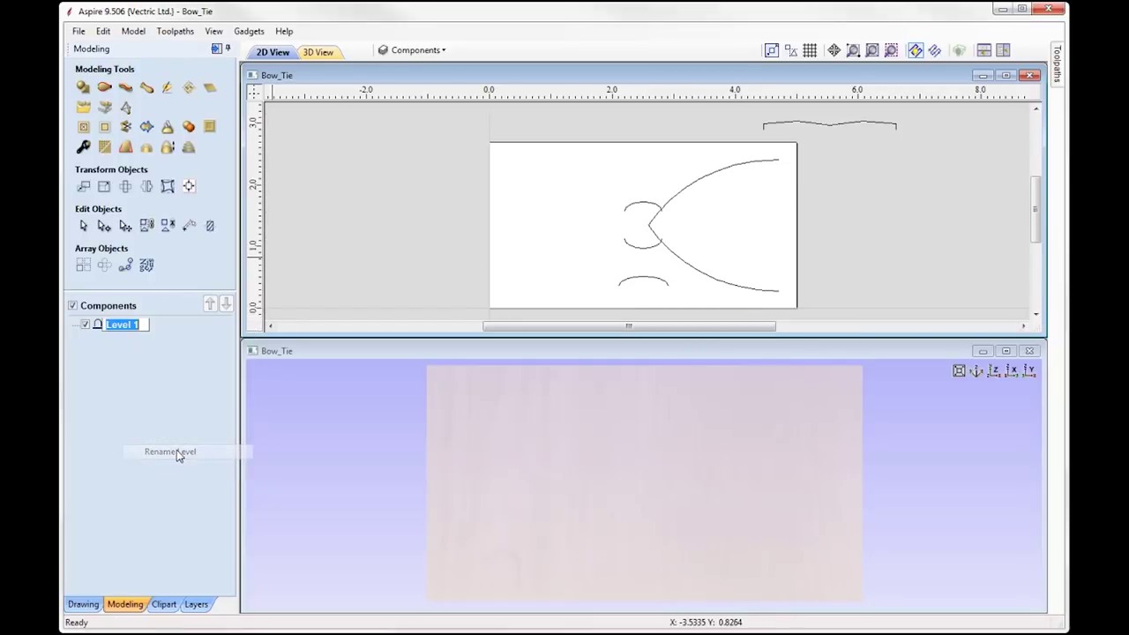
text(BowTie)
key(Return)
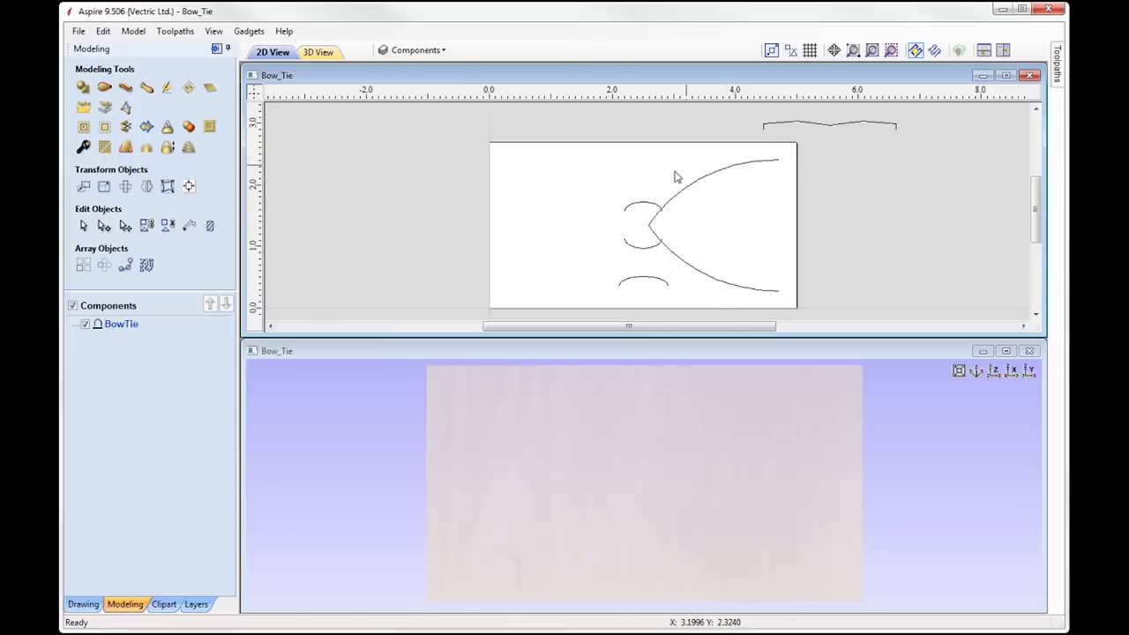
Start a Two Rail Sweep with the right wing's upper and lower curves as its drive rails.
click(726, 174)
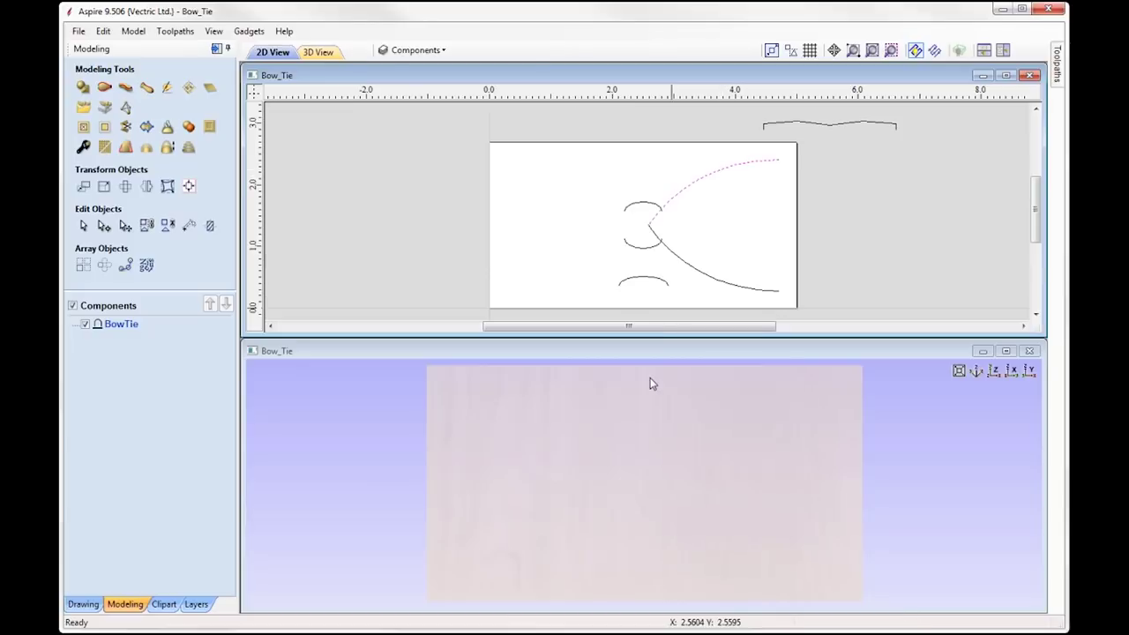
shift+click(710, 282)
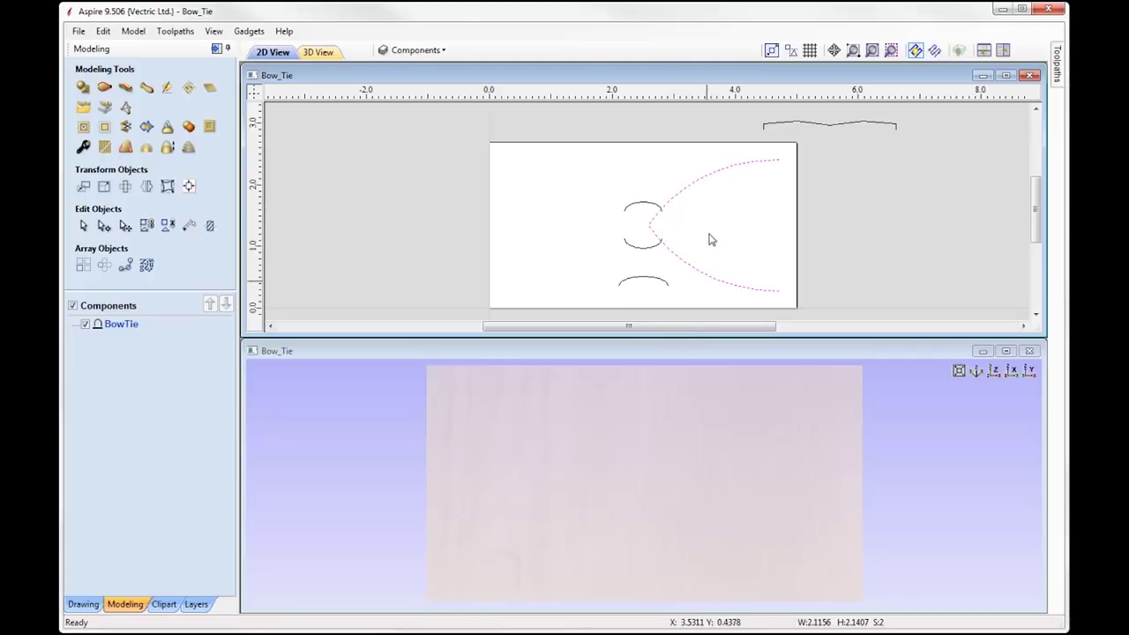
click(104, 89)
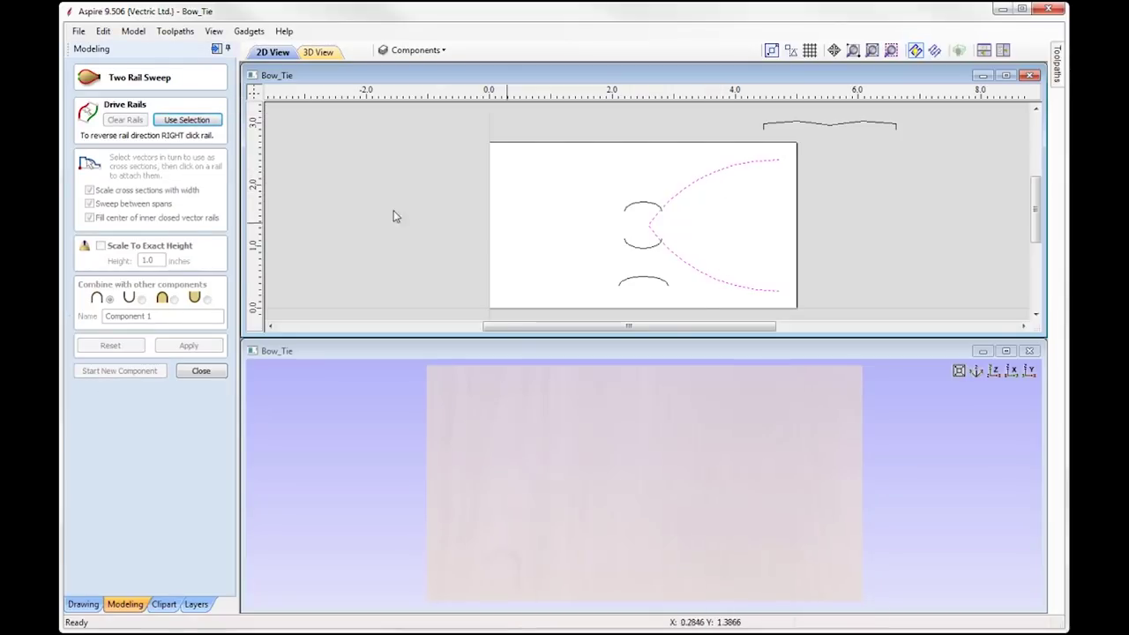
click(187, 119)
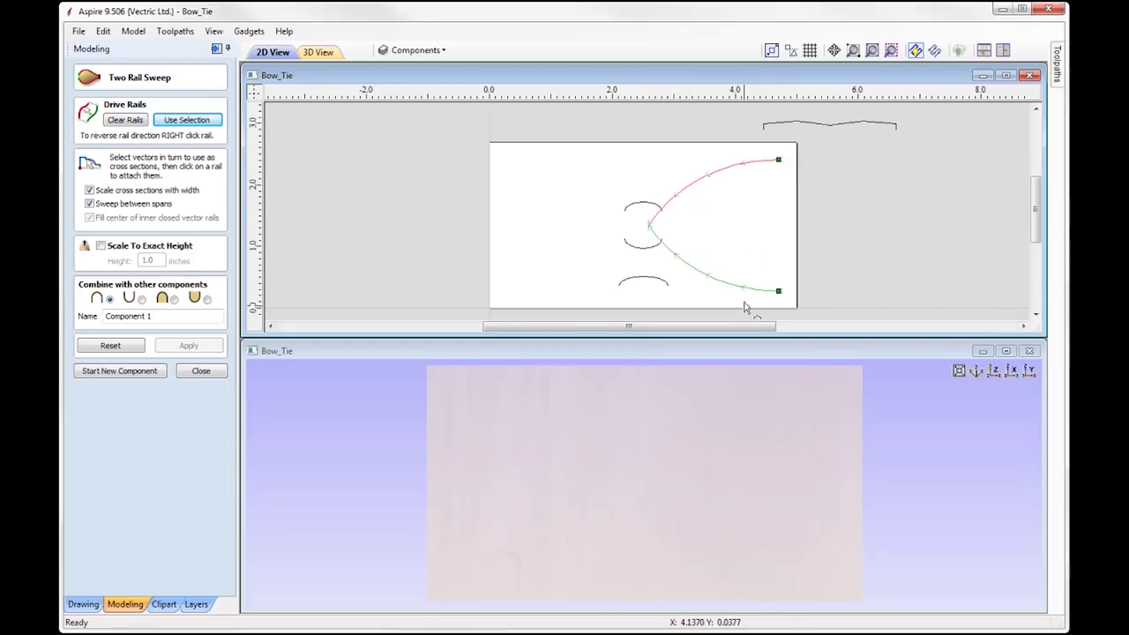
Sweep the wavy cross section above the job along the wing rails as a component named Right Side Bow.
click(827, 130)
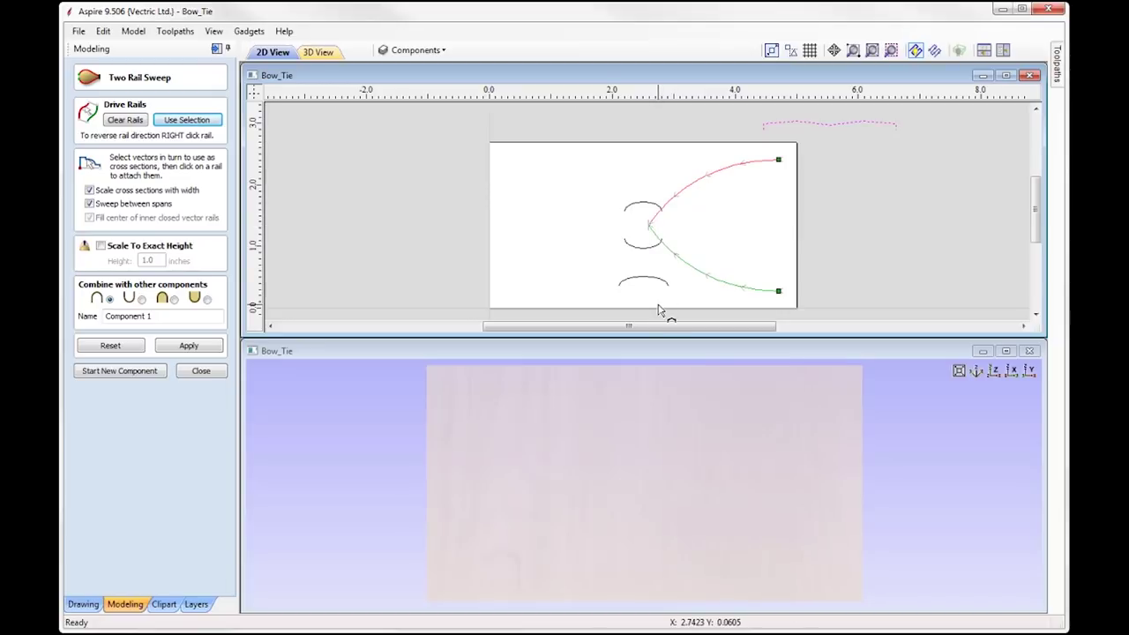
double_click(166, 318)
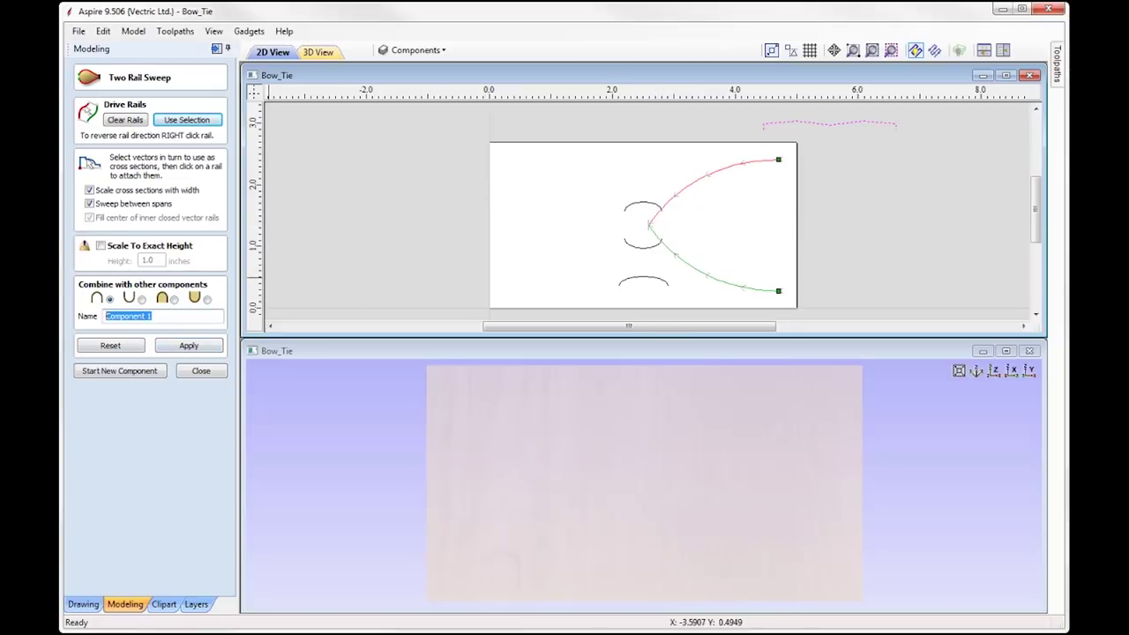
text(Right Side Bow)
click(199, 348)
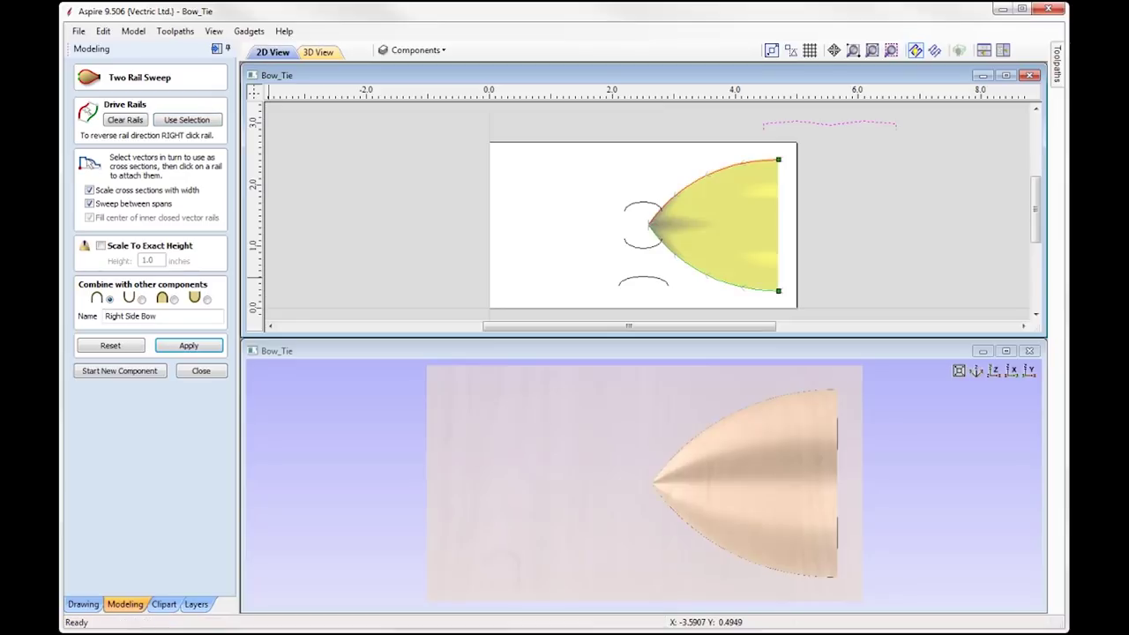
Examine the swept right wing's relief in 3D and compare its end profile with the wavy cross section in 2D.
drag(608, 524, 764, 495)
click(1036, 208)
scroll(834, 137, up, 3)
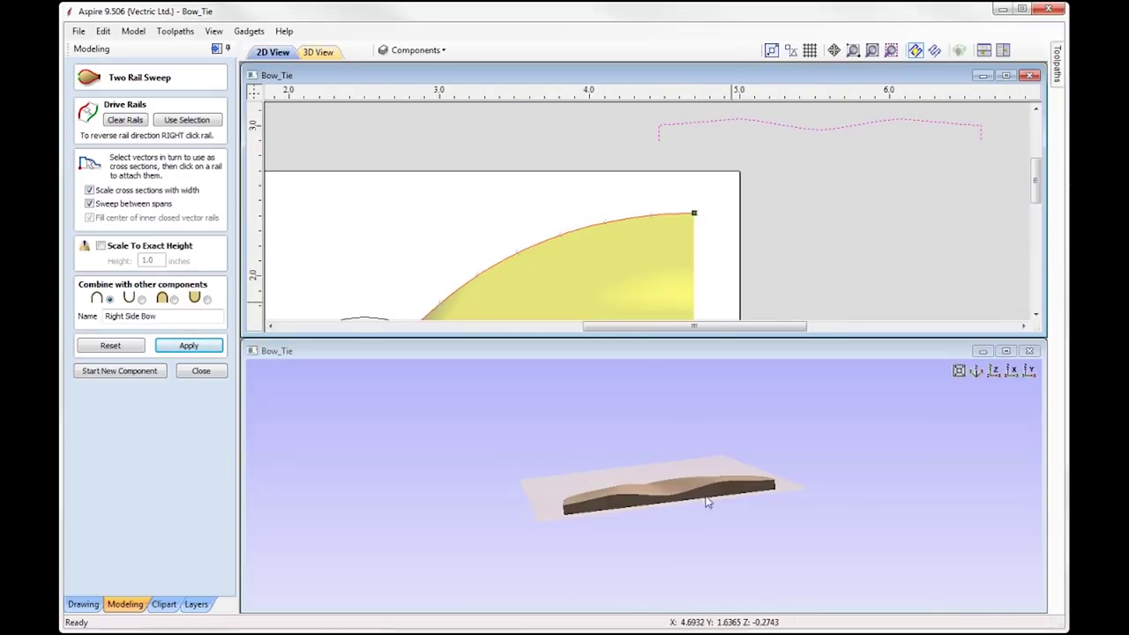
drag(620, 524, 796, 538)
click(995, 373)
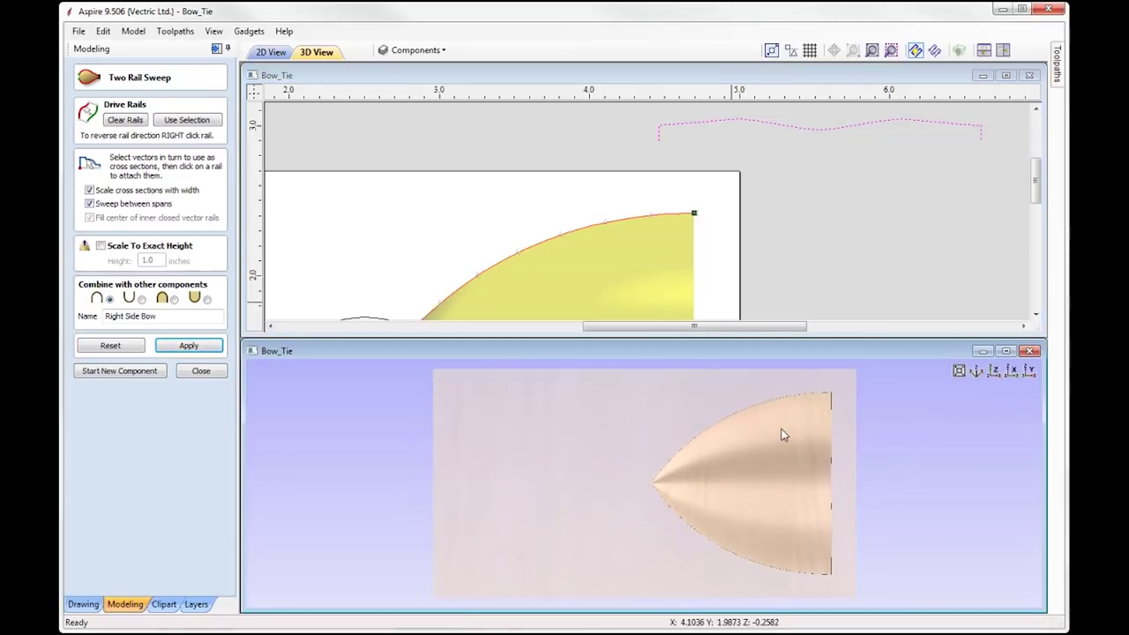
drag(1036, 196, 1037, 191)
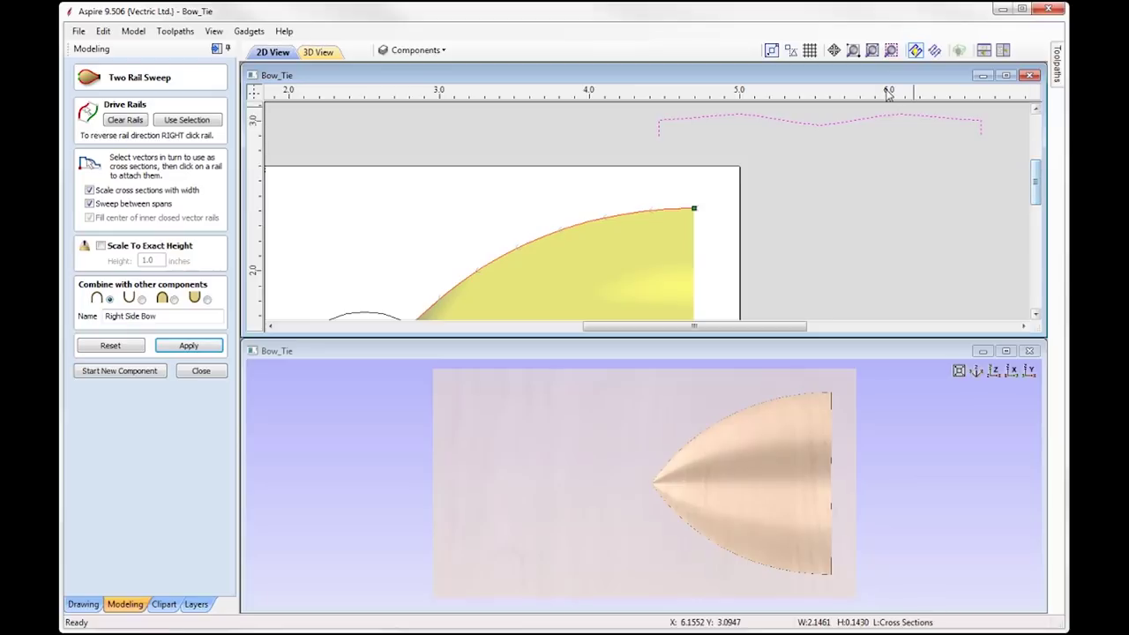
click(871, 51)
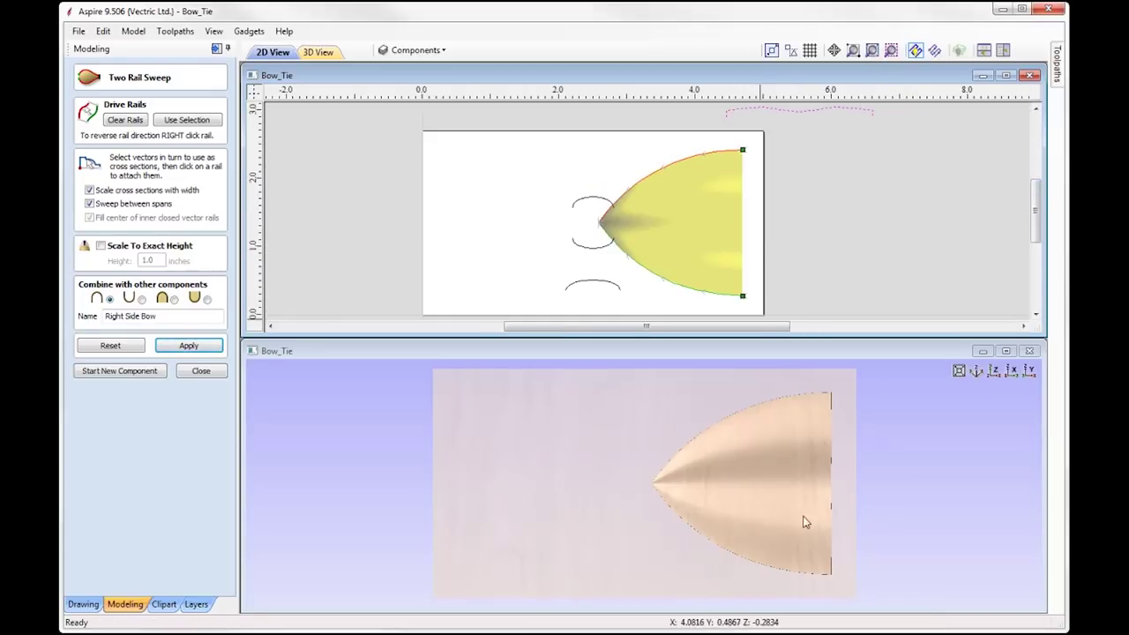
Start a new sweep component with the upper and lower knot curves as rails and the arc below them as cross section.
click(132, 372)
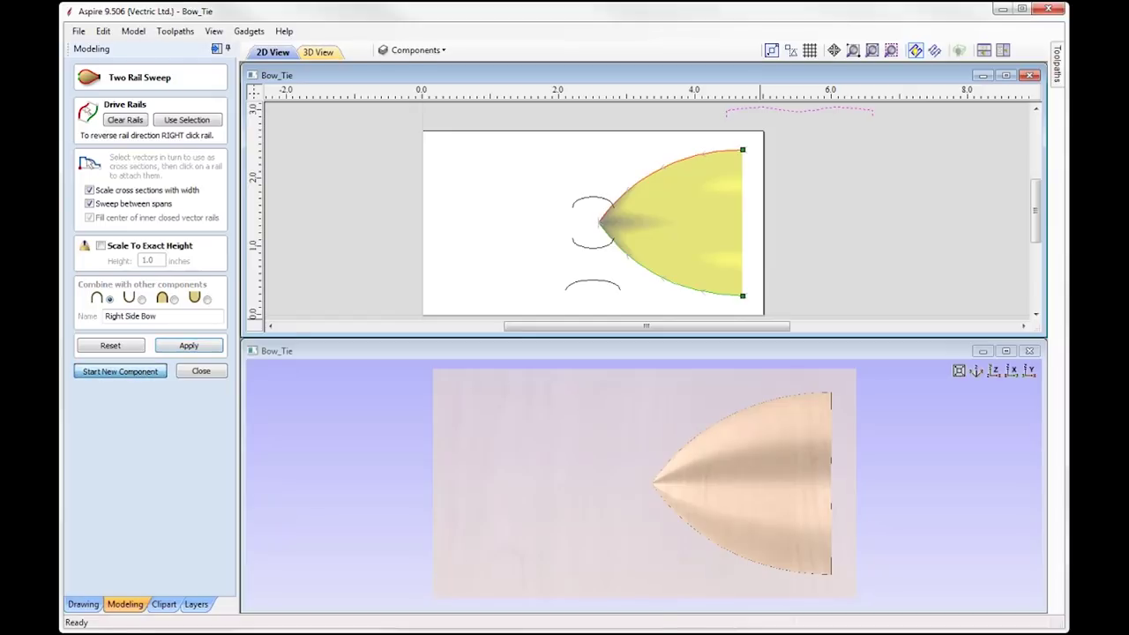
click(595, 202)
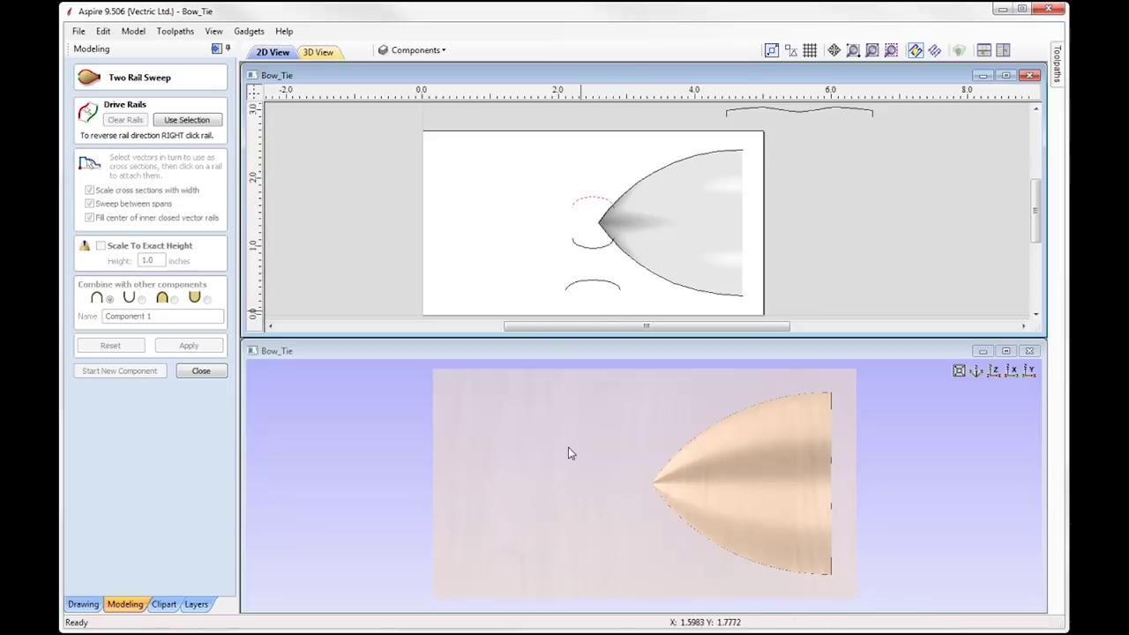
shift+click(602, 251)
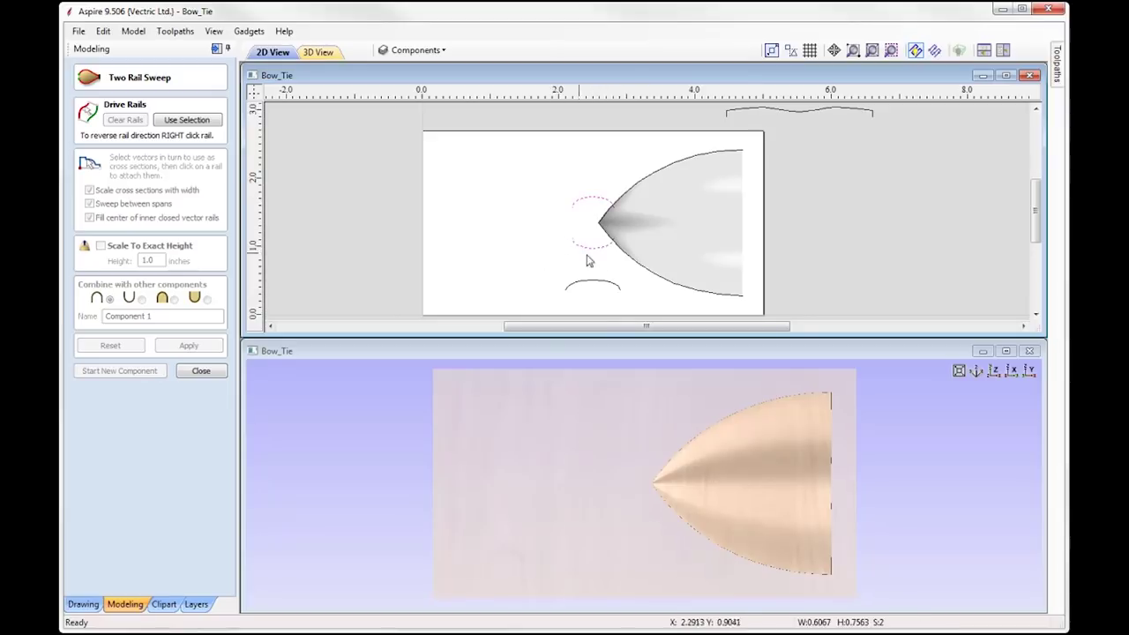
click(183, 121)
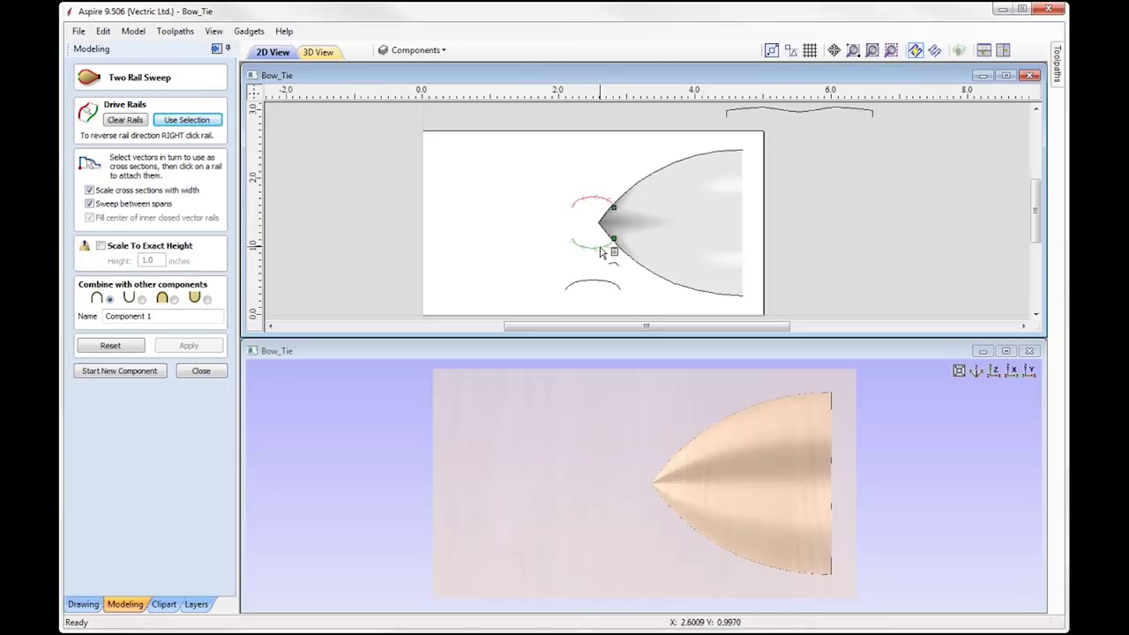
click(604, 286)
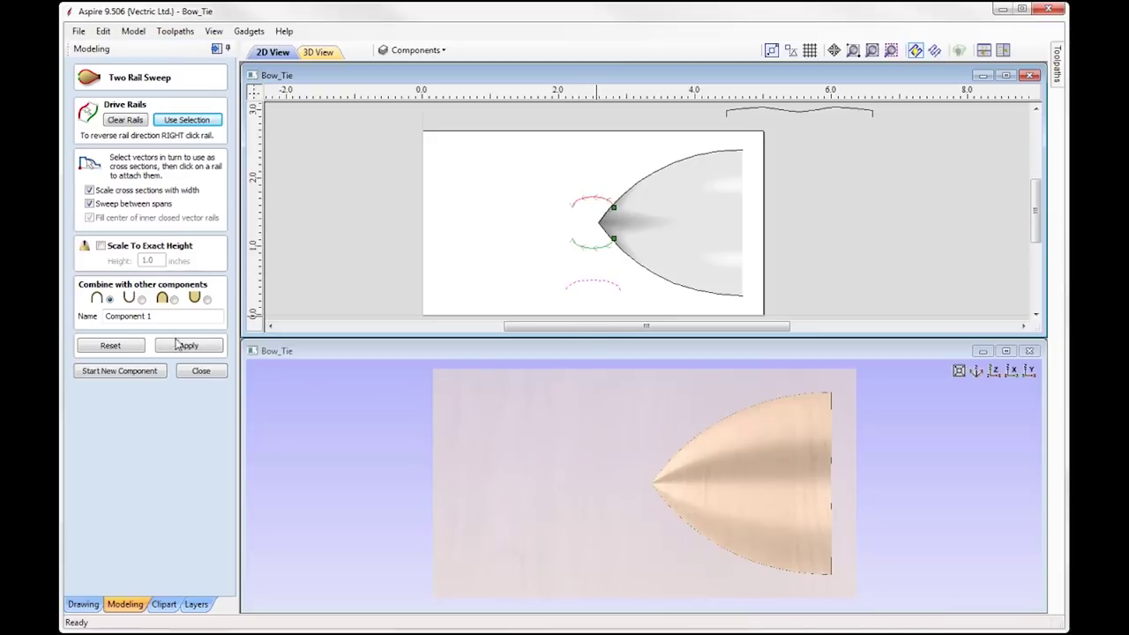
Set the sweep to merge with other components, name it Knot, apply it and finish the Two Rail Sweep.
click(174, 299)
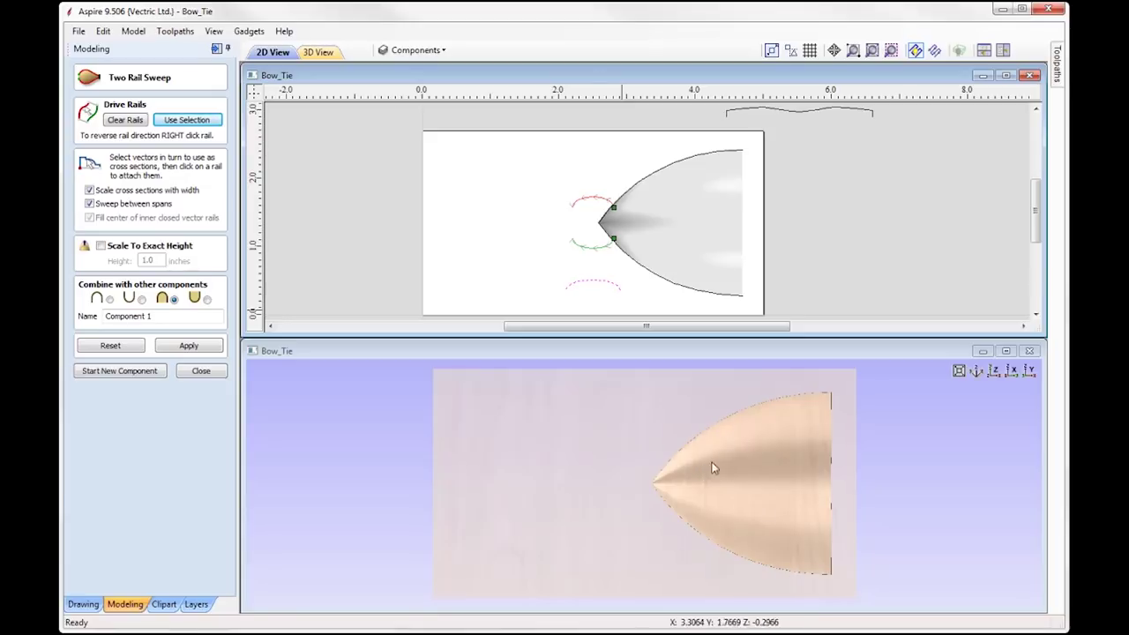
click(159, 318)
text(Knot)
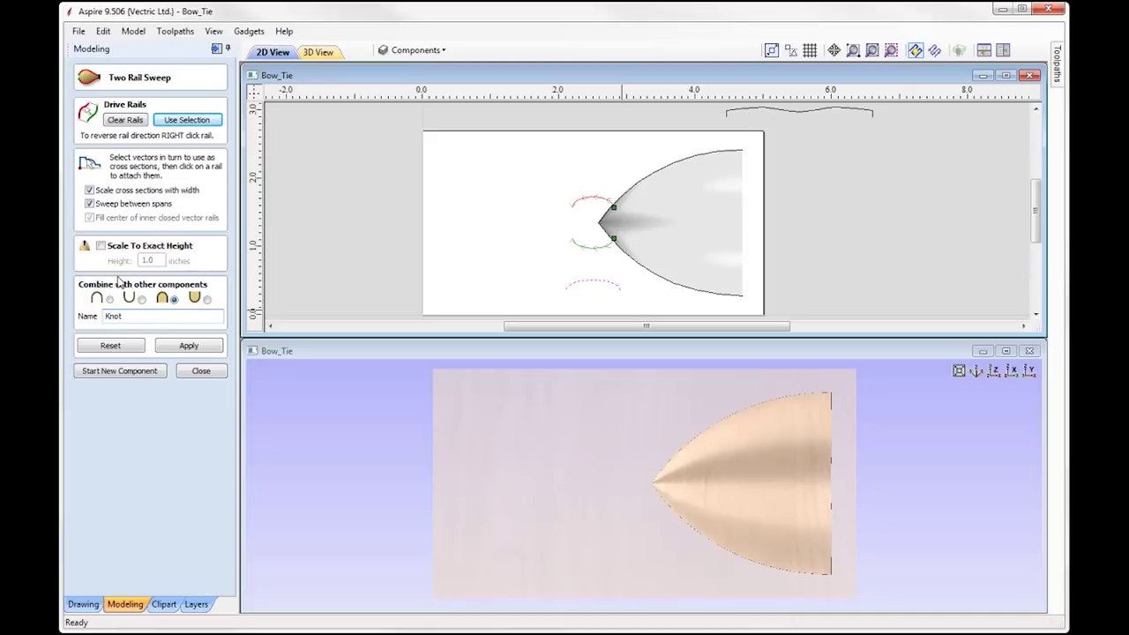
click(192, 352)
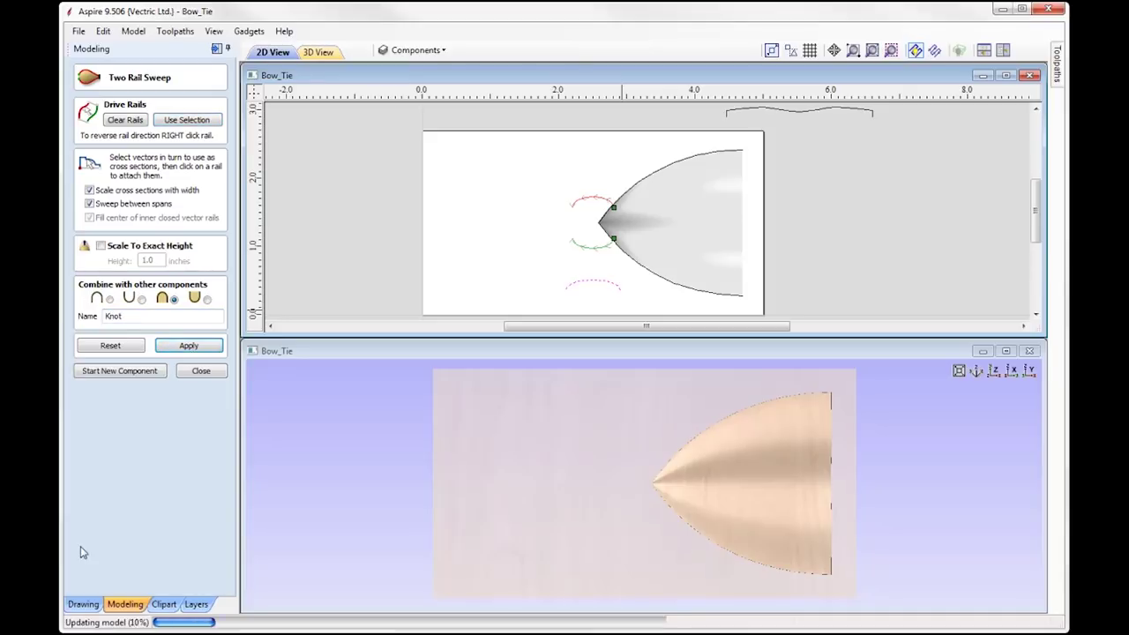
drag(576, 516, 547, 476)
click(202, 371)
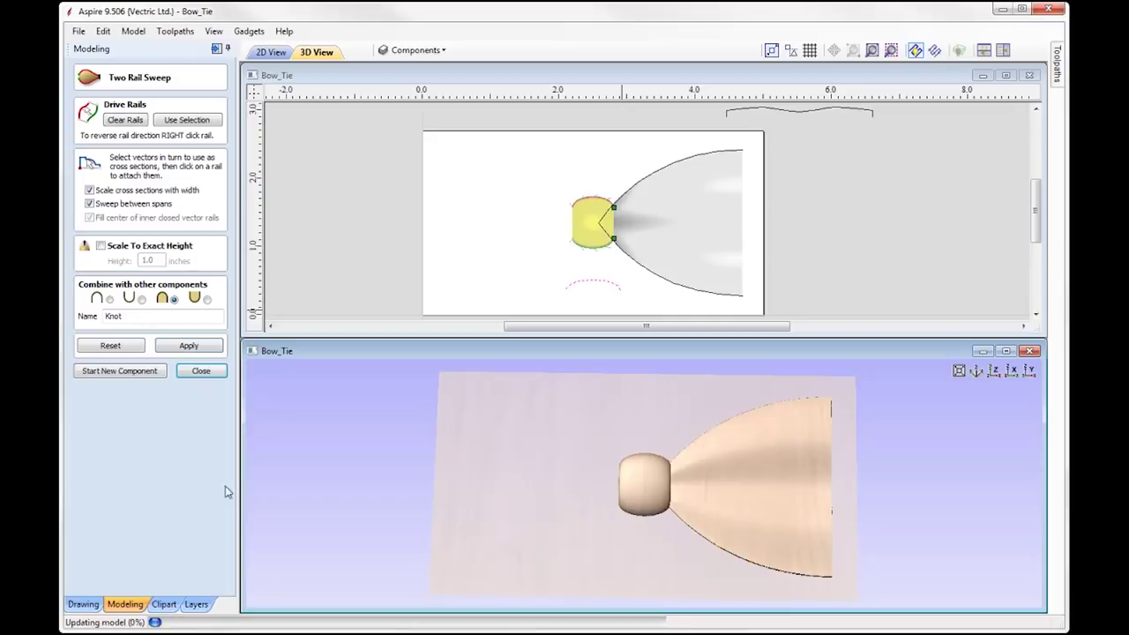
drag(675, 457, 589, 462)
drag(672, 506, 585, 458)
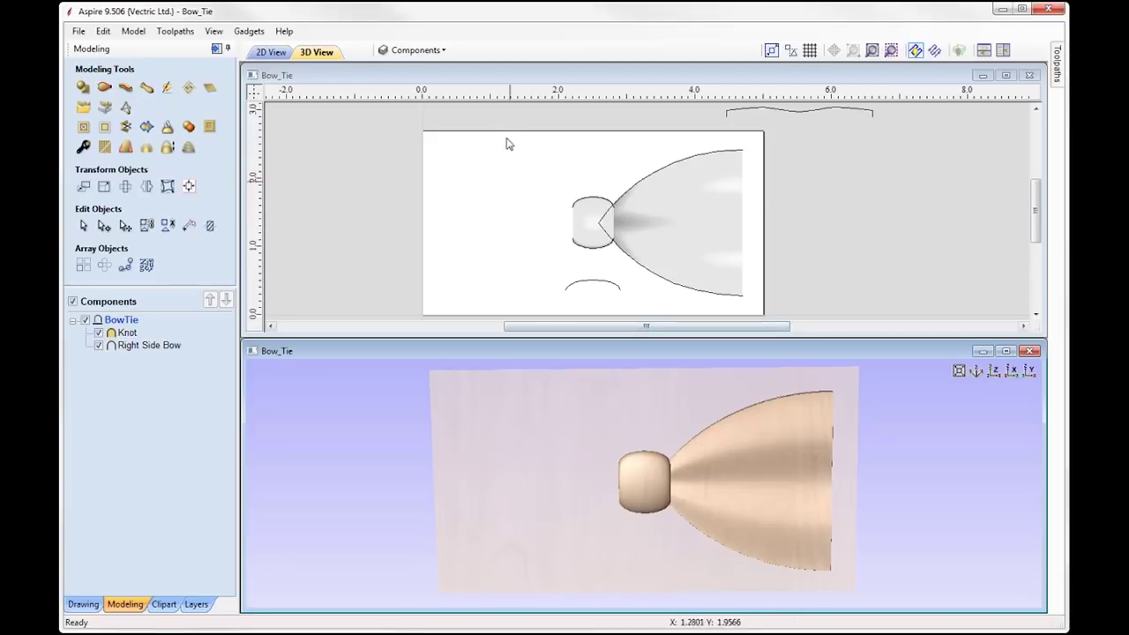
Change the combine mode of the Right Side Bow component to Merge.
click(683, 222)
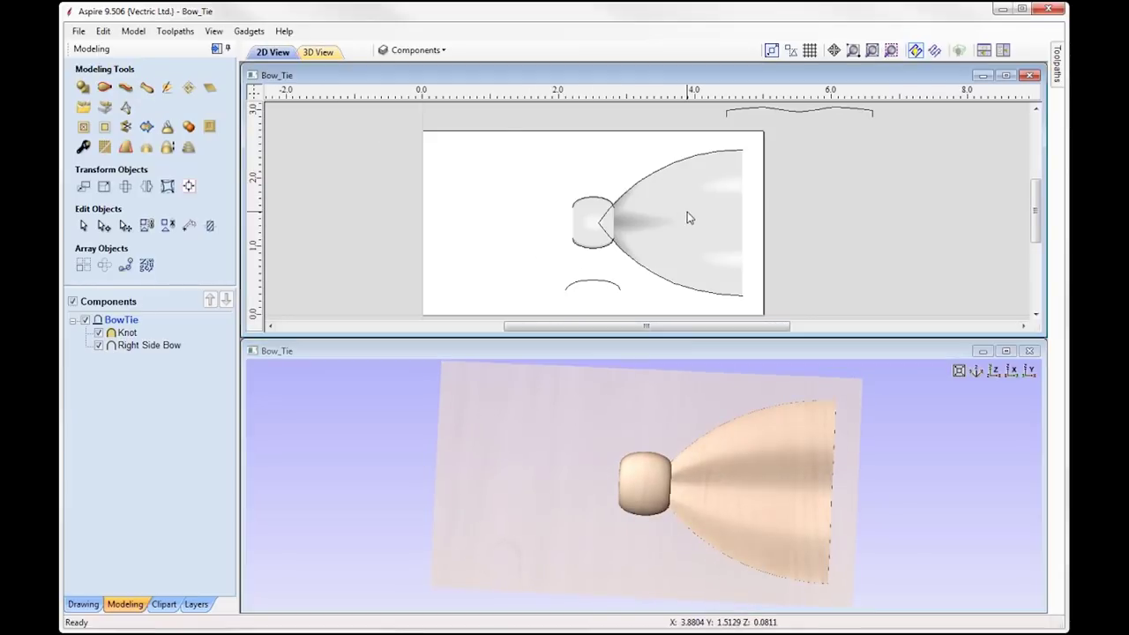
drag(517, 544, 524, 550)
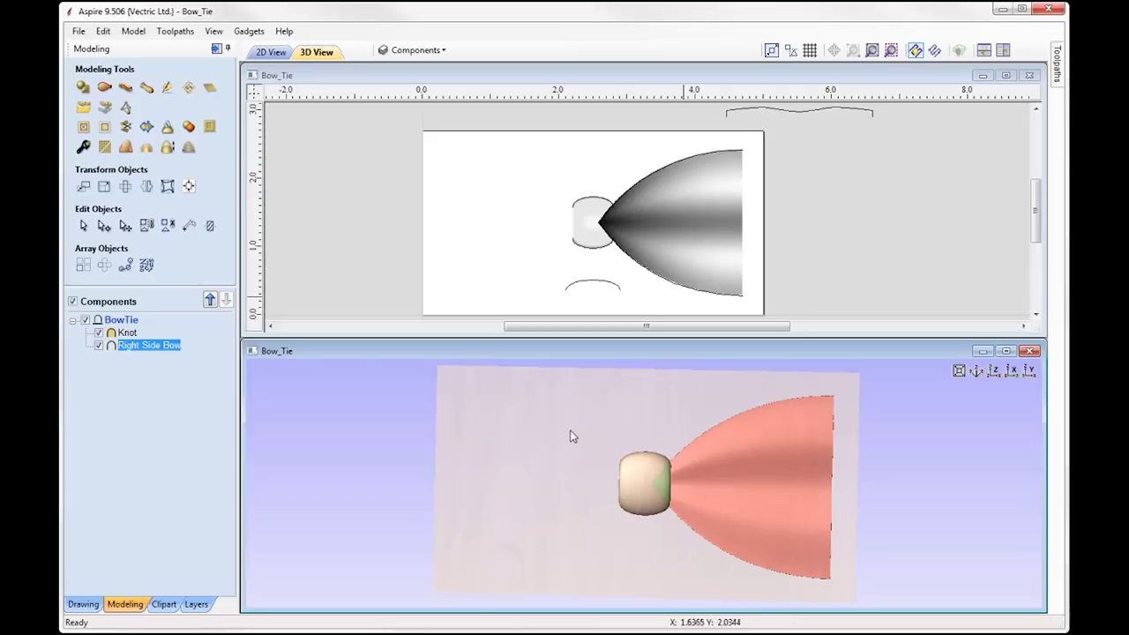
right_click(147, 354)
mouse_move(213, 360)
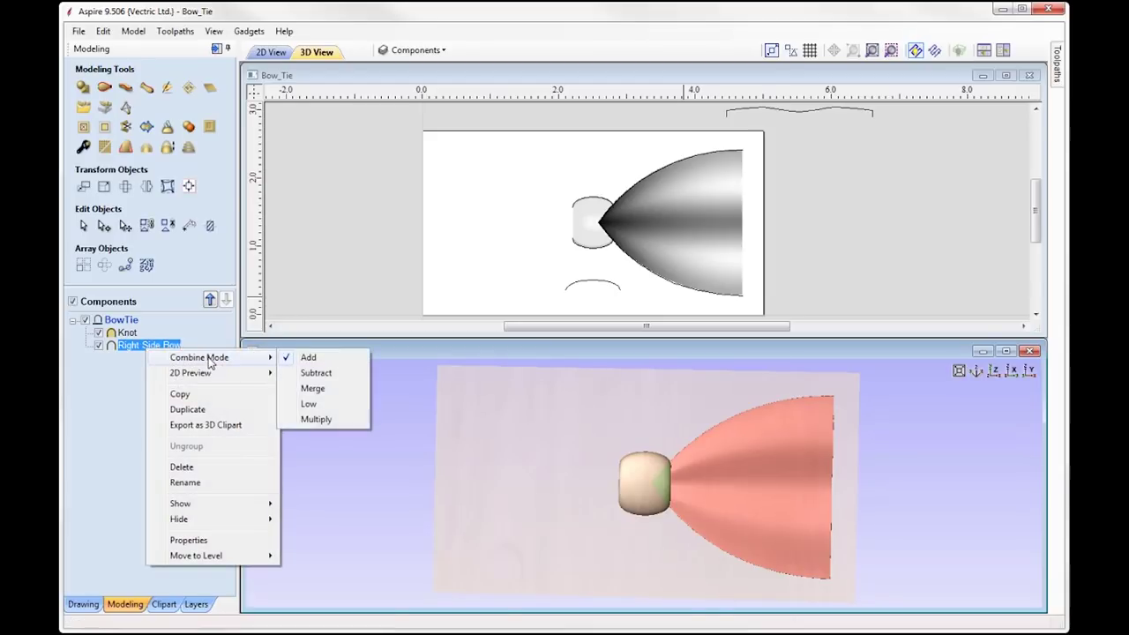
click(326, 394)
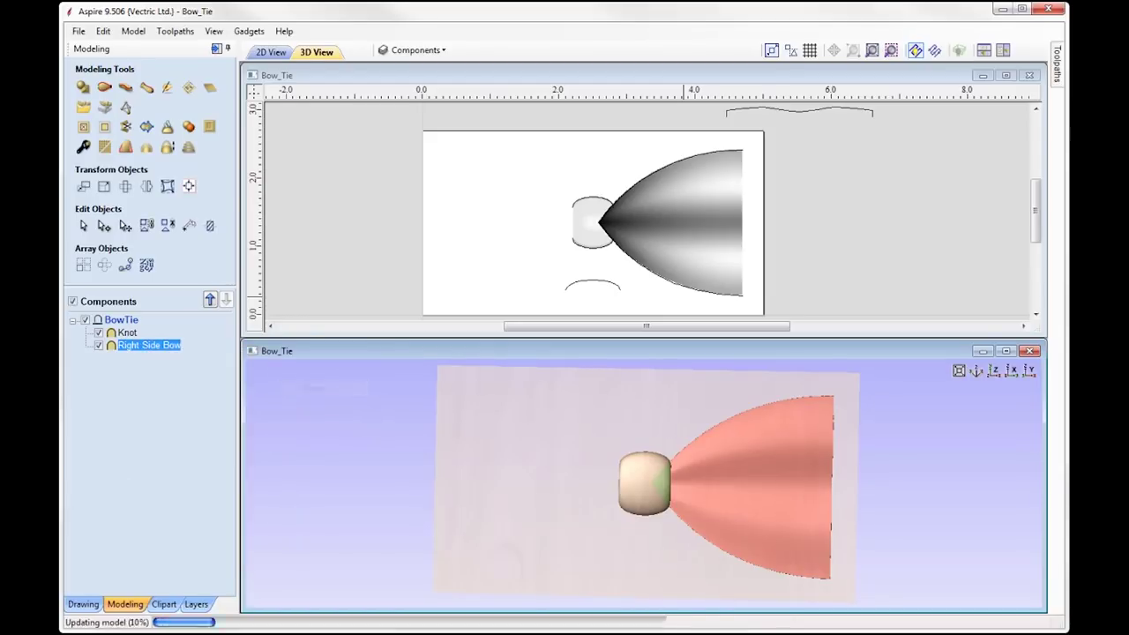
mouse_move(110, 341)
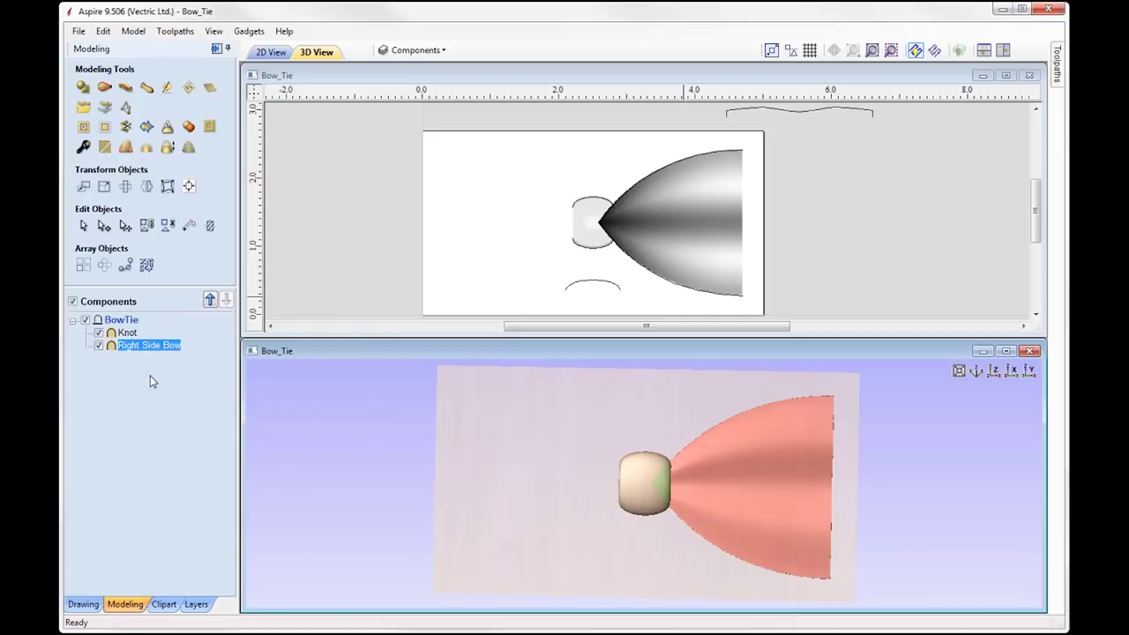
Create a mirrored copy of the Right Side Bow component, flipped horizontally about the job center.
click(146, 187)
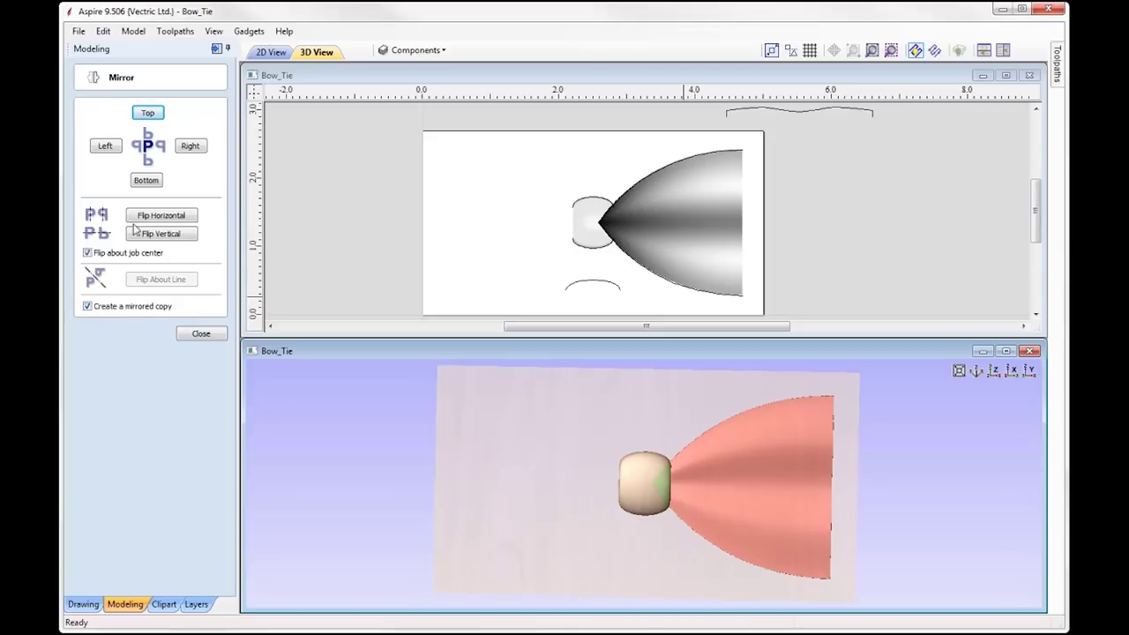
click(170, 219)
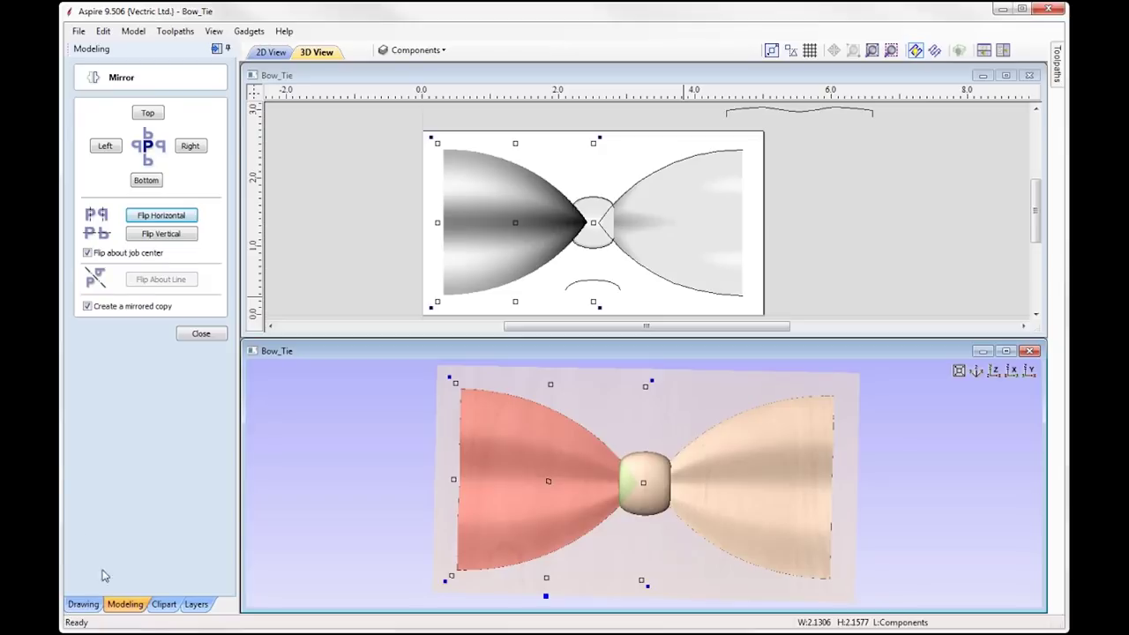
click(201, 335)
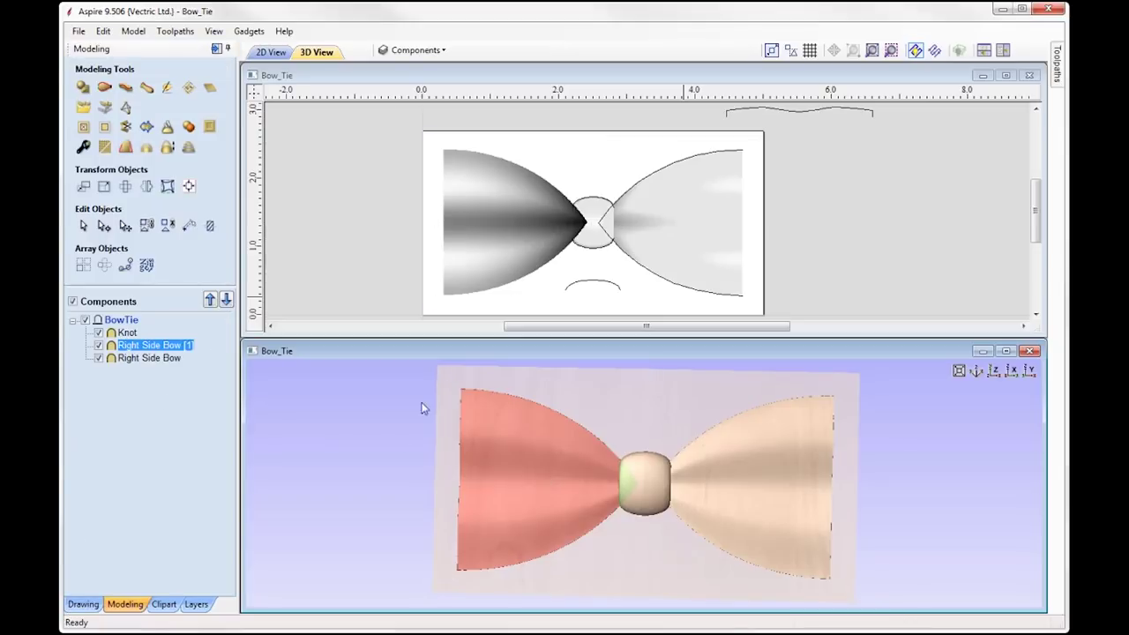
Enlarge the 3D view and set the base height of the Knot component to 0.1 inches.
drag(607, 569, 794, 459)
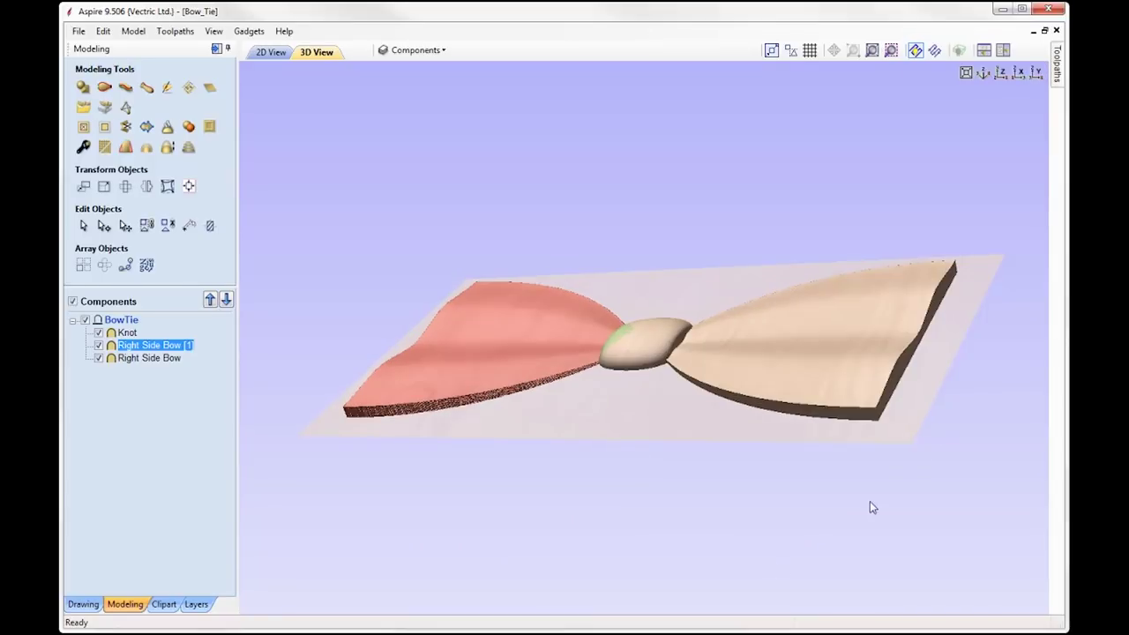
click(1007, 351)
drag(603, 392, 635, 448)
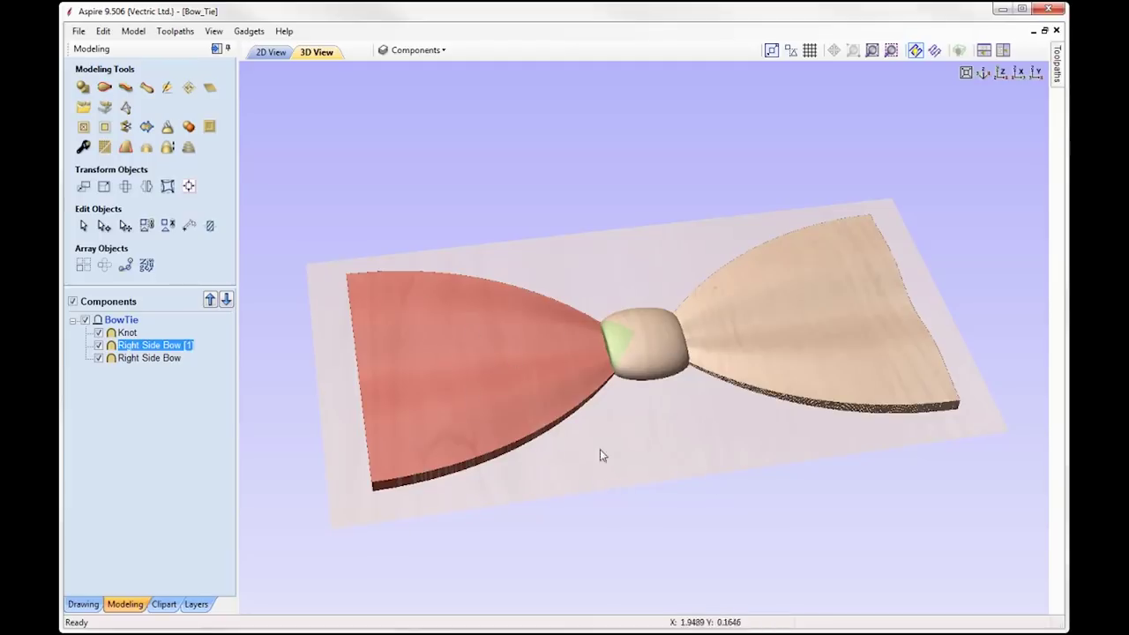
click(125, 334)
click(83, 147)
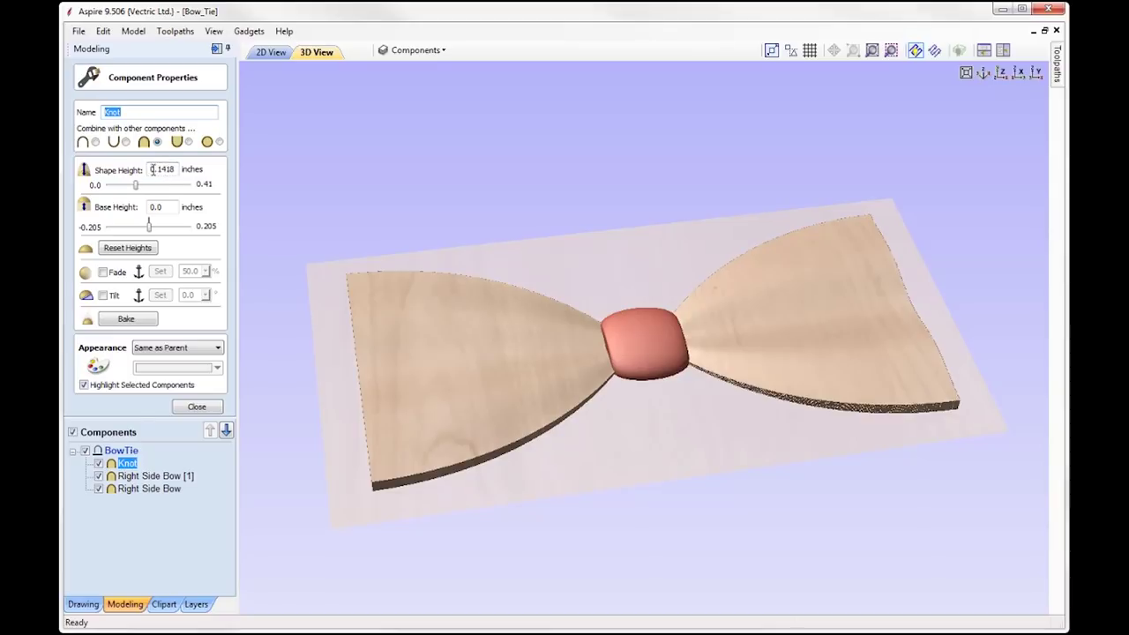
drag(160, 206, 168, 206)
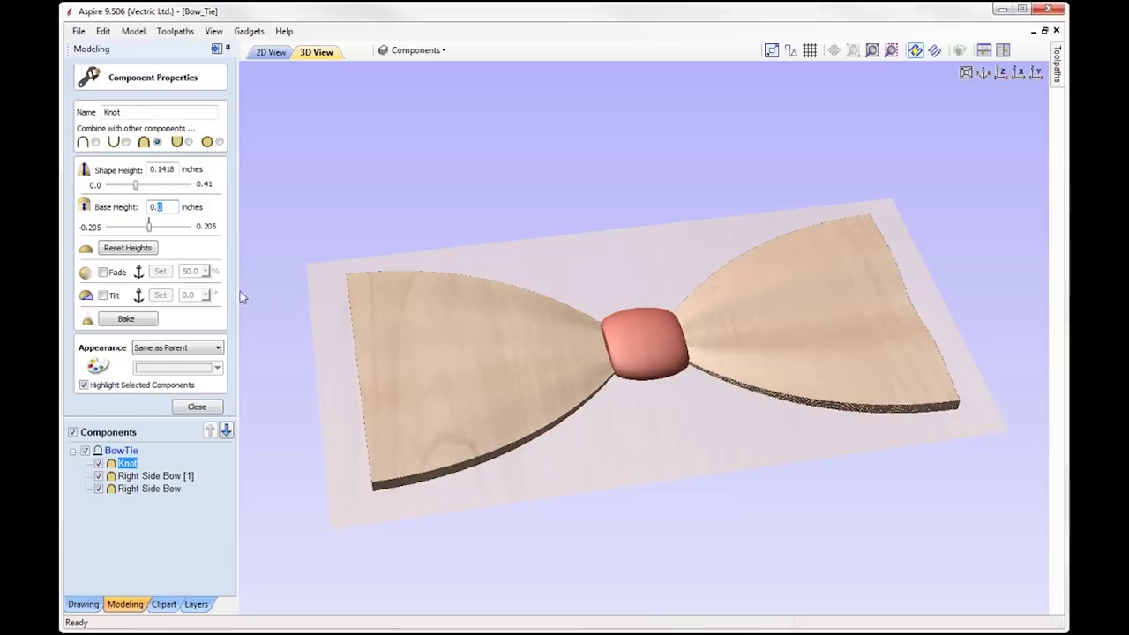
text(1)
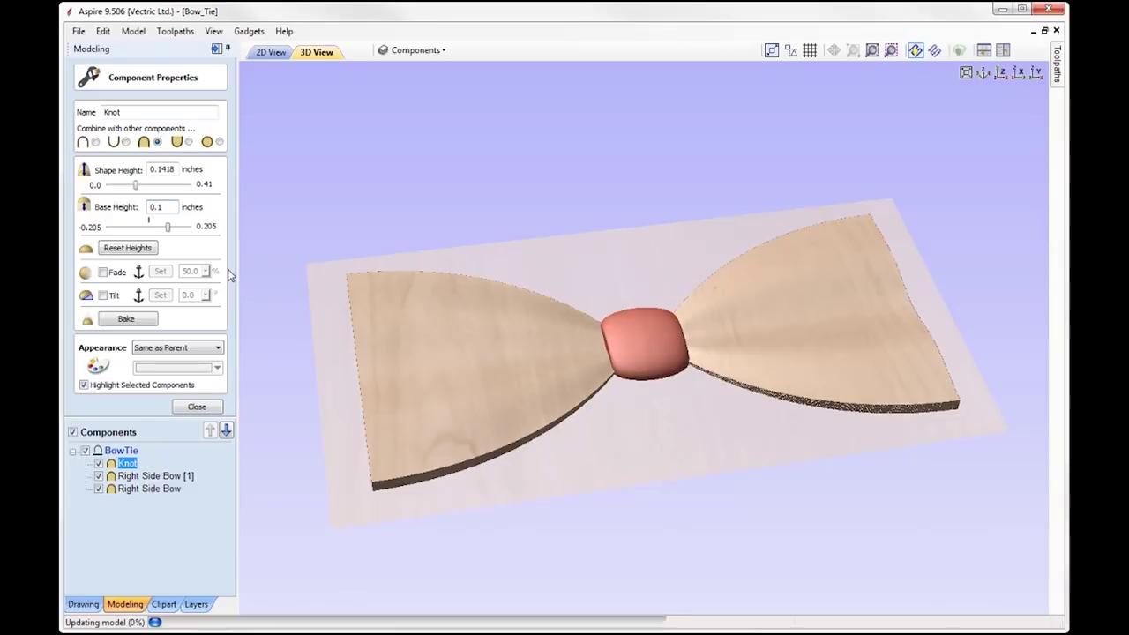
drag(650, 391, 580, 431)
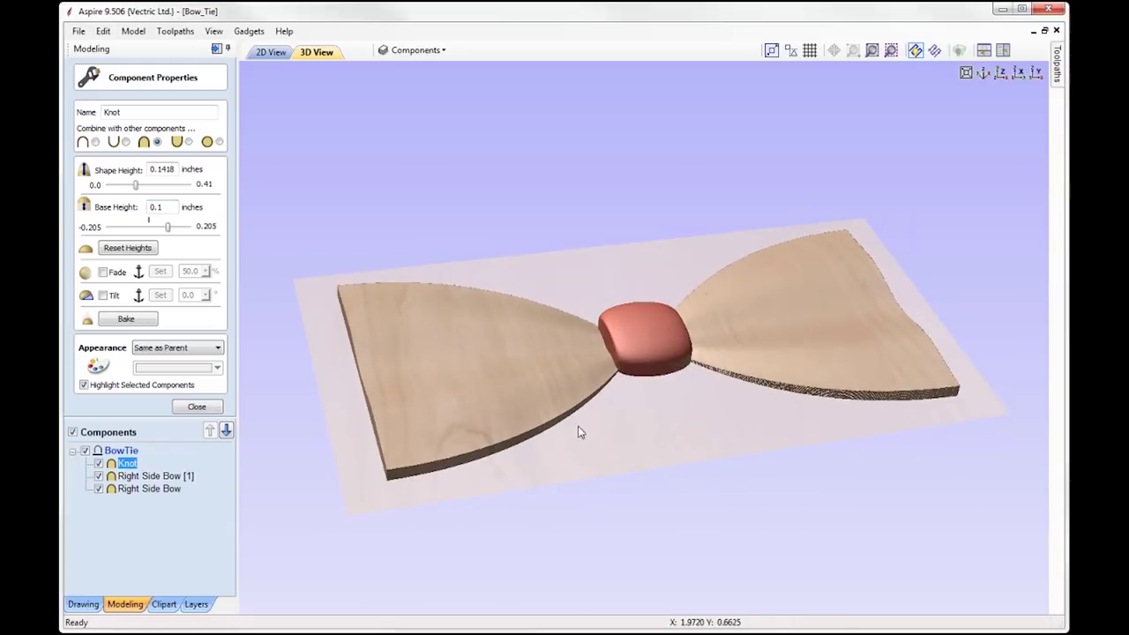
Set the mirrored Right Side Bow [1] component's shape height to 0.2 inches and its base height to 0.05 inches.
click(155, 476)
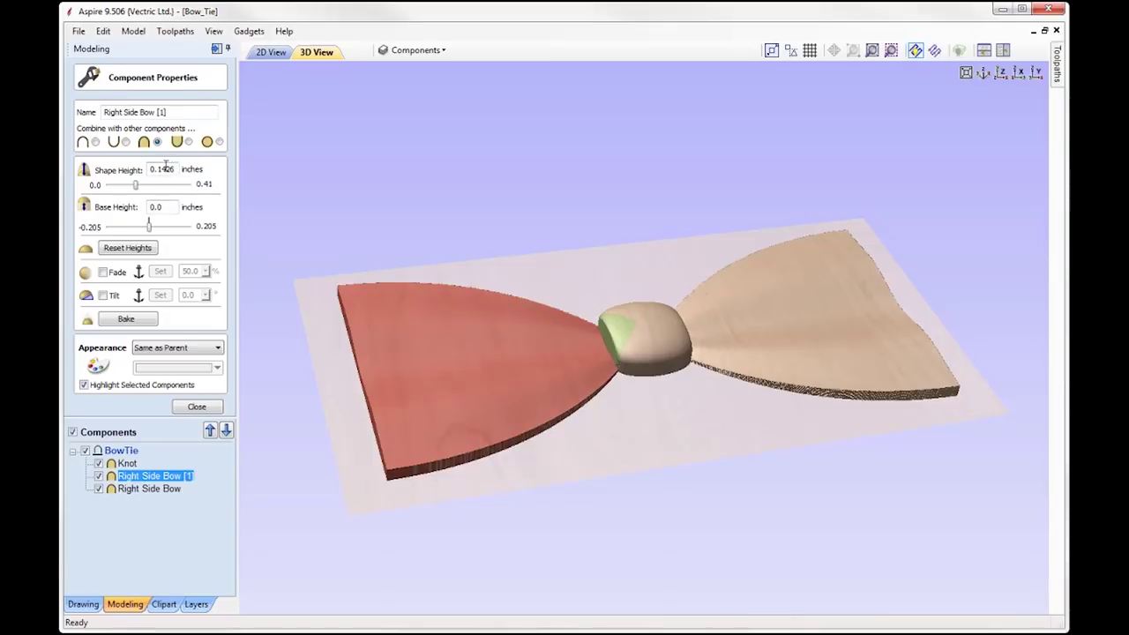
drag(157, 169, 193, 167)
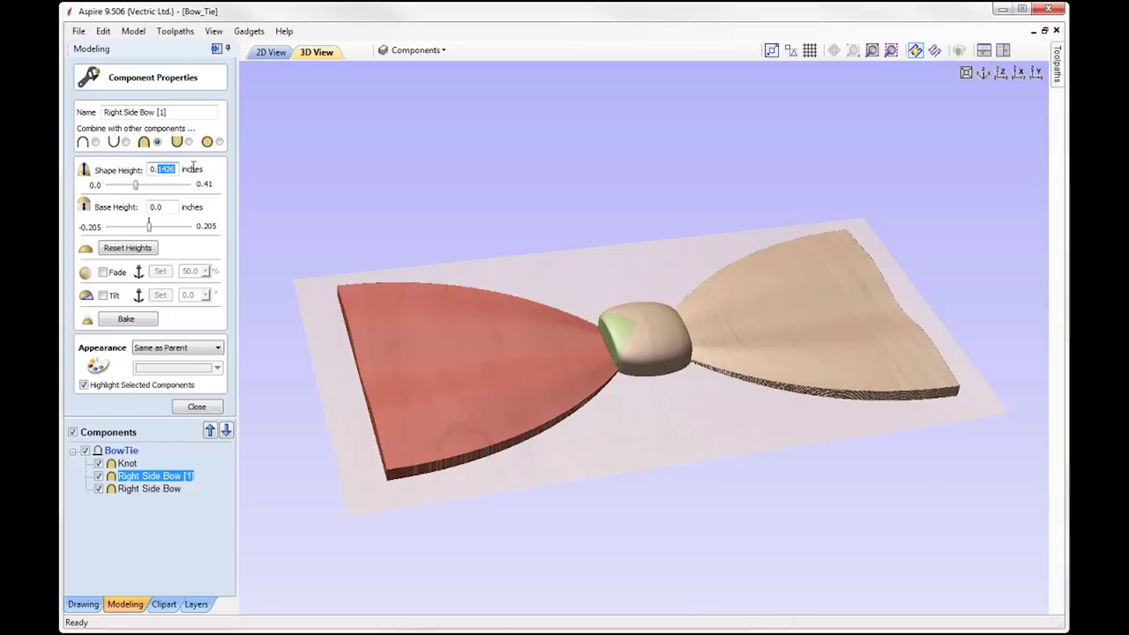
key(Return)
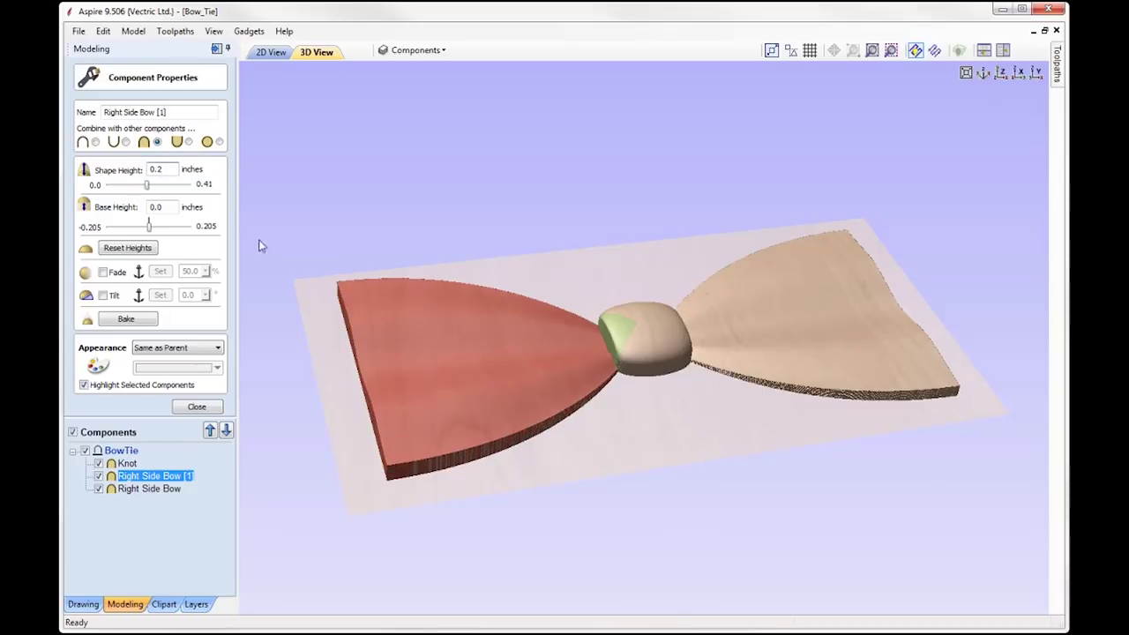
drag(621, 472, 658, 445)
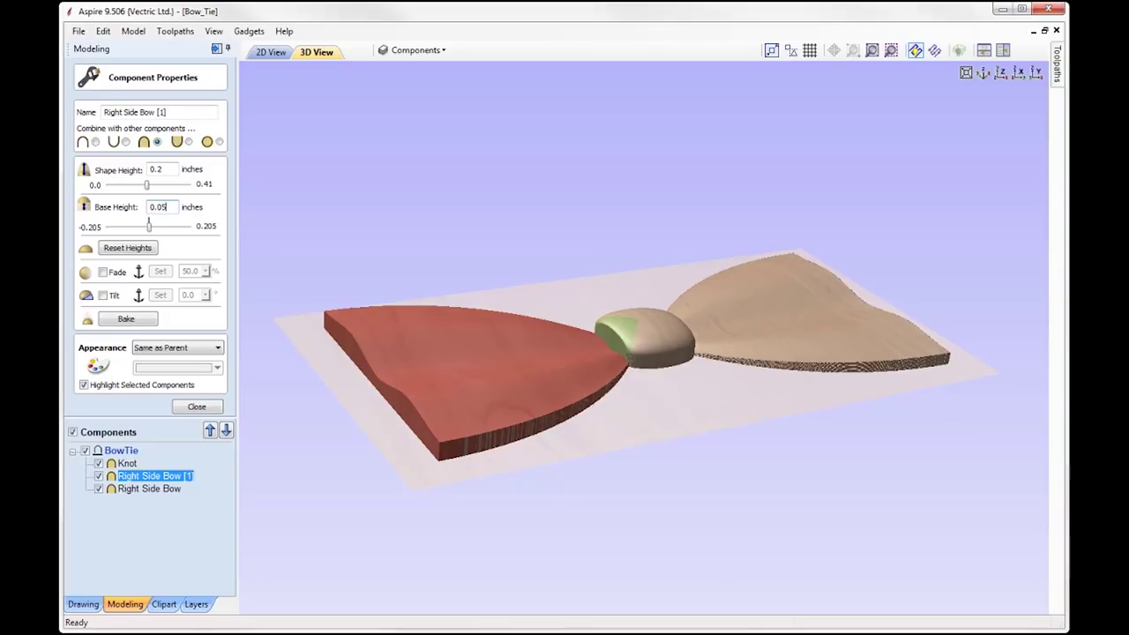
click(155, 231)
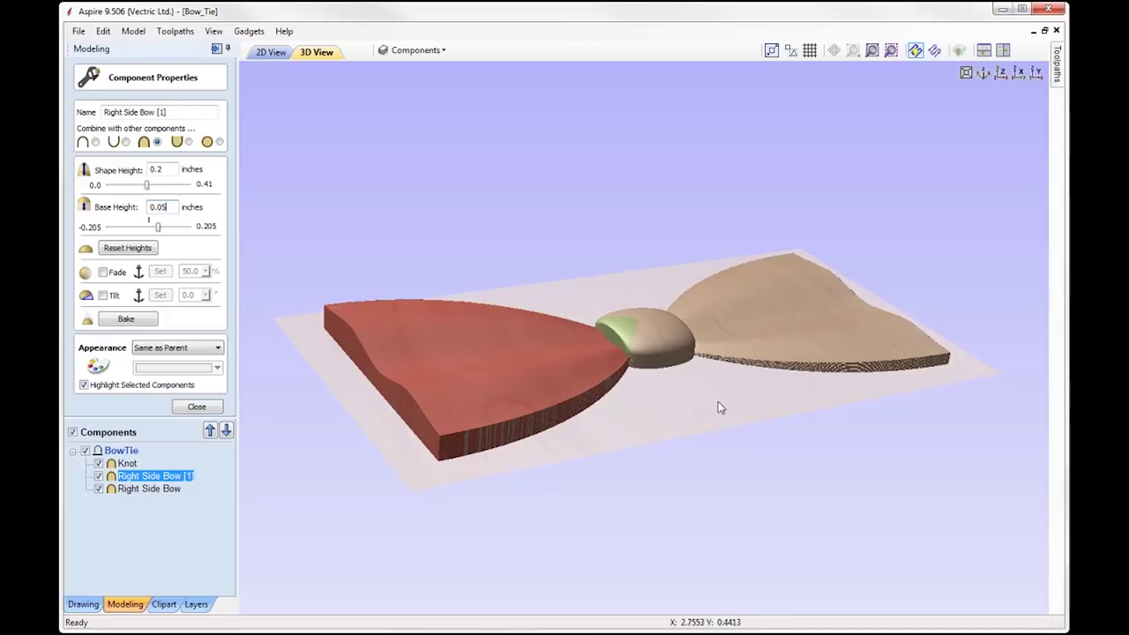
drag(763, 369, 518, 311)
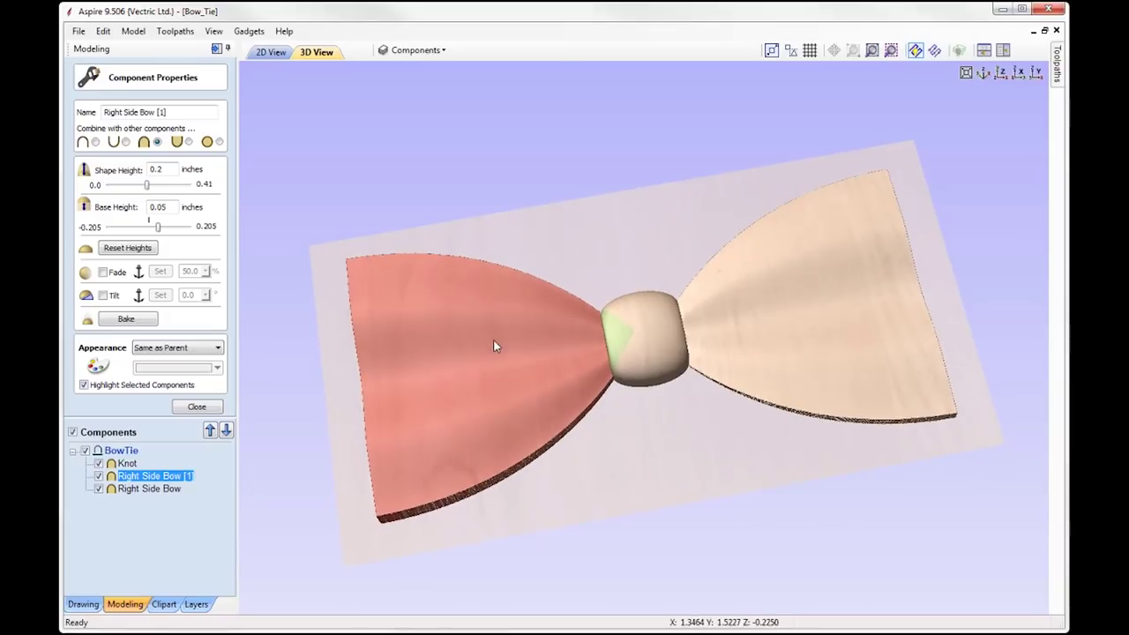
Set the original Right Side Bow component's shape height to 0.2 and base height to 0.05 inches, and finish editing the component properties.
click(165, 490)
double_click(159, 170)
text(0.2)
click(168, 206)
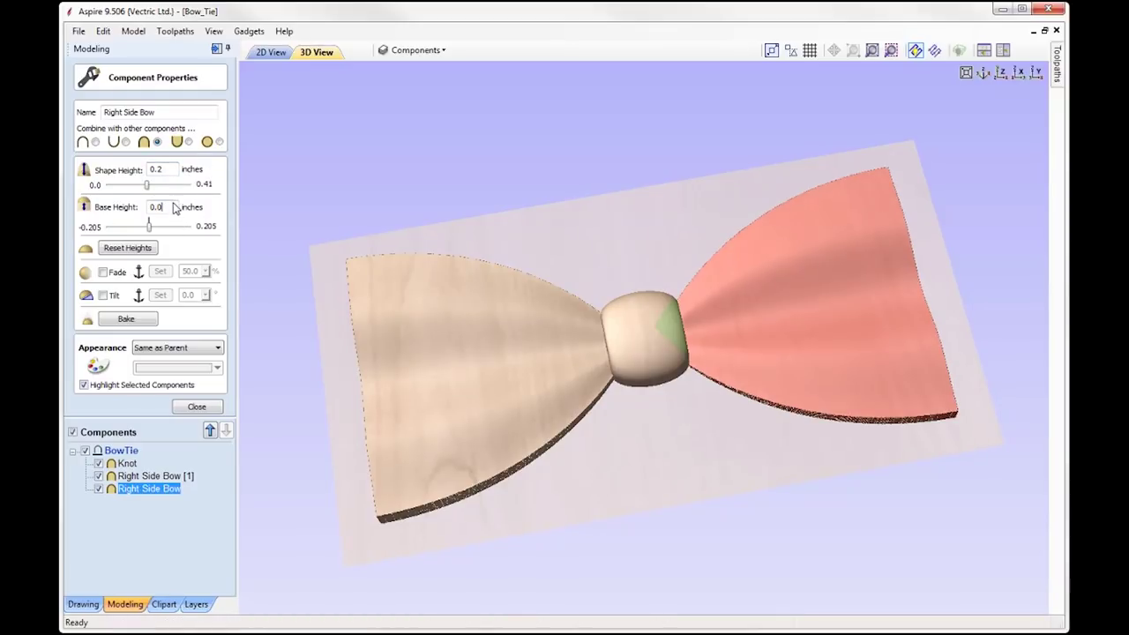
text(5)
key(Return)
drag(681, 472, 880, 183)
drag(664, 307, 785, 424)
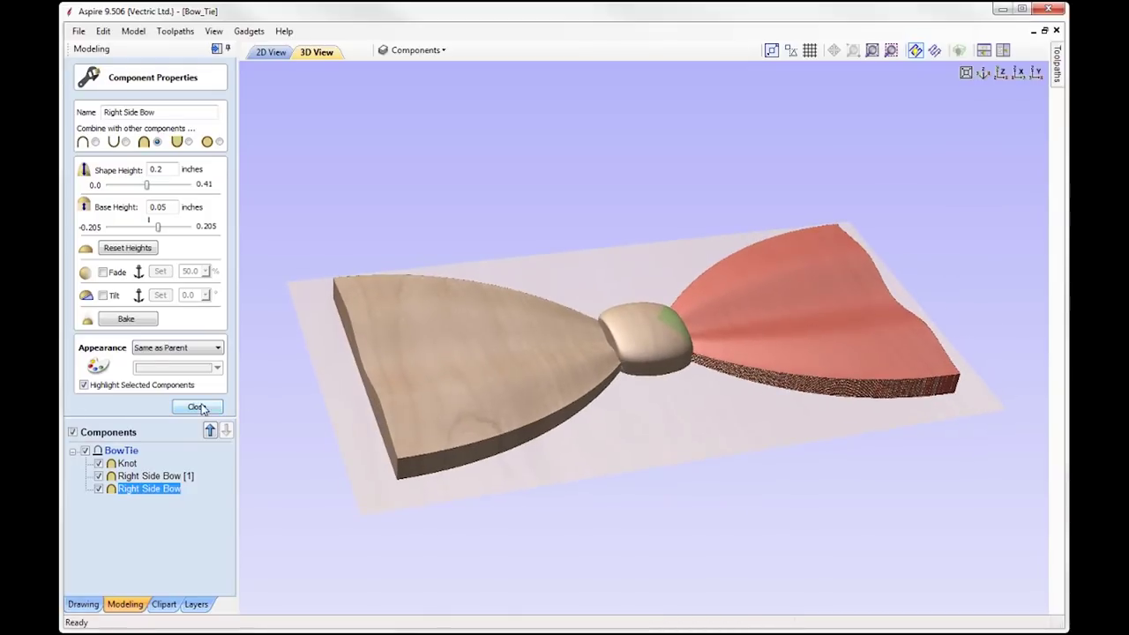
click(199, 406)
click(326, 441)
drag(701, 433, 668, 425)
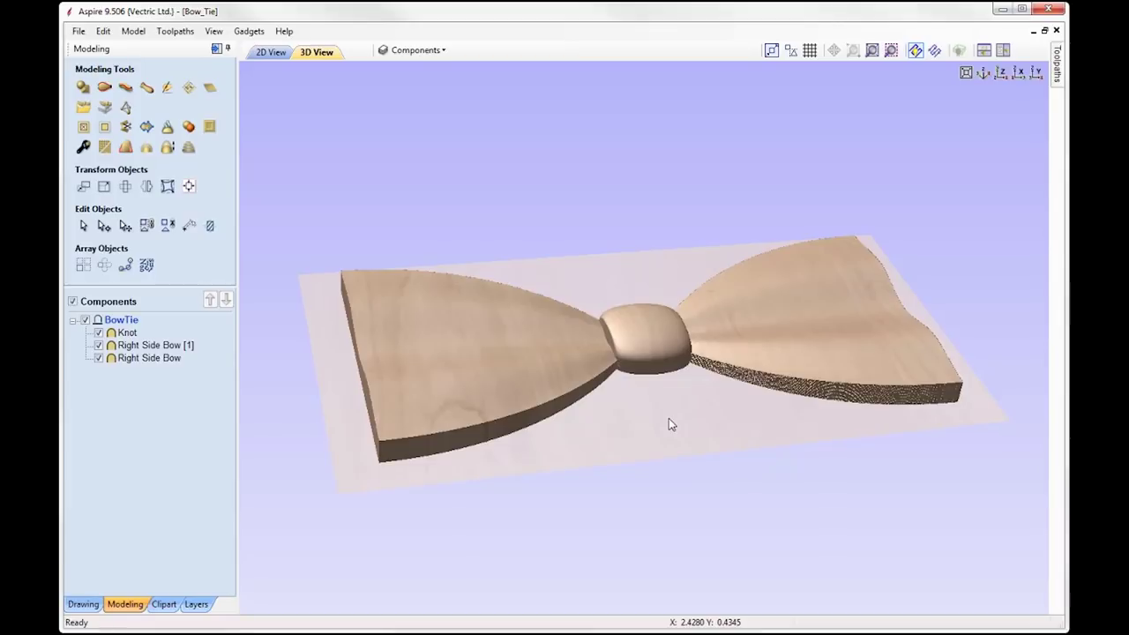
drag(669, 425, 653, 415)
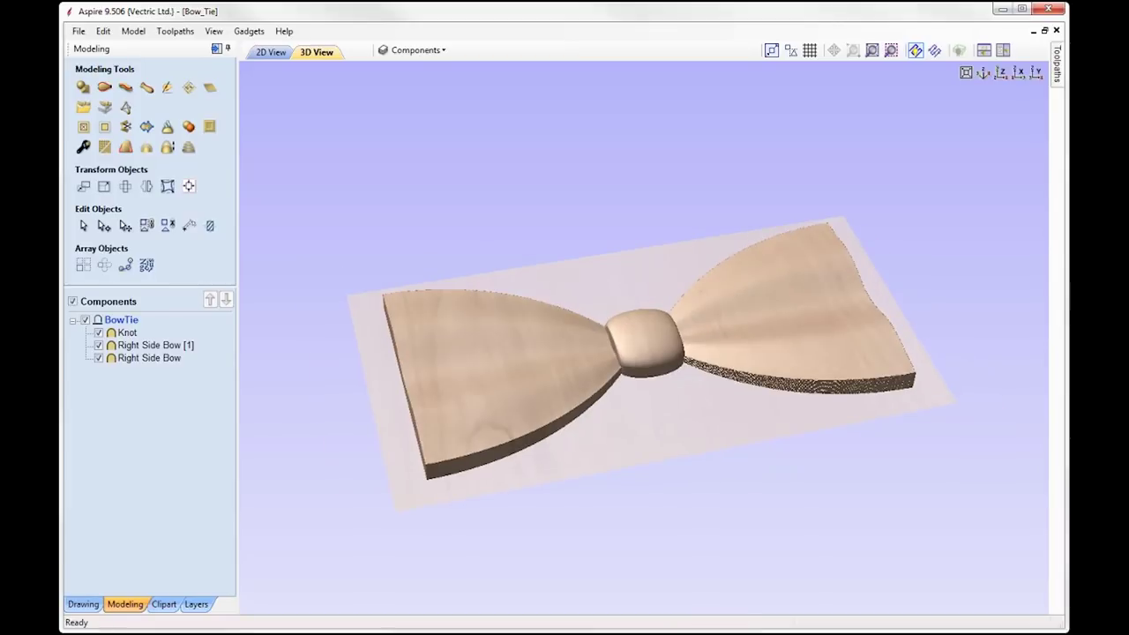
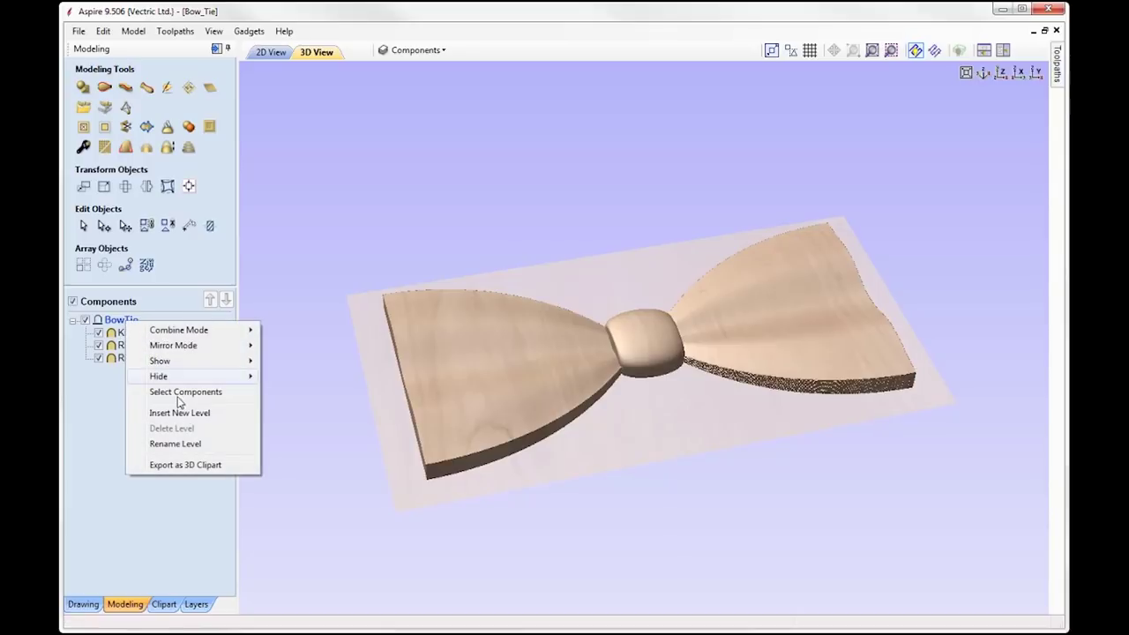
Insert a new component level and rename it Draft Model.
right_click(113, 323)
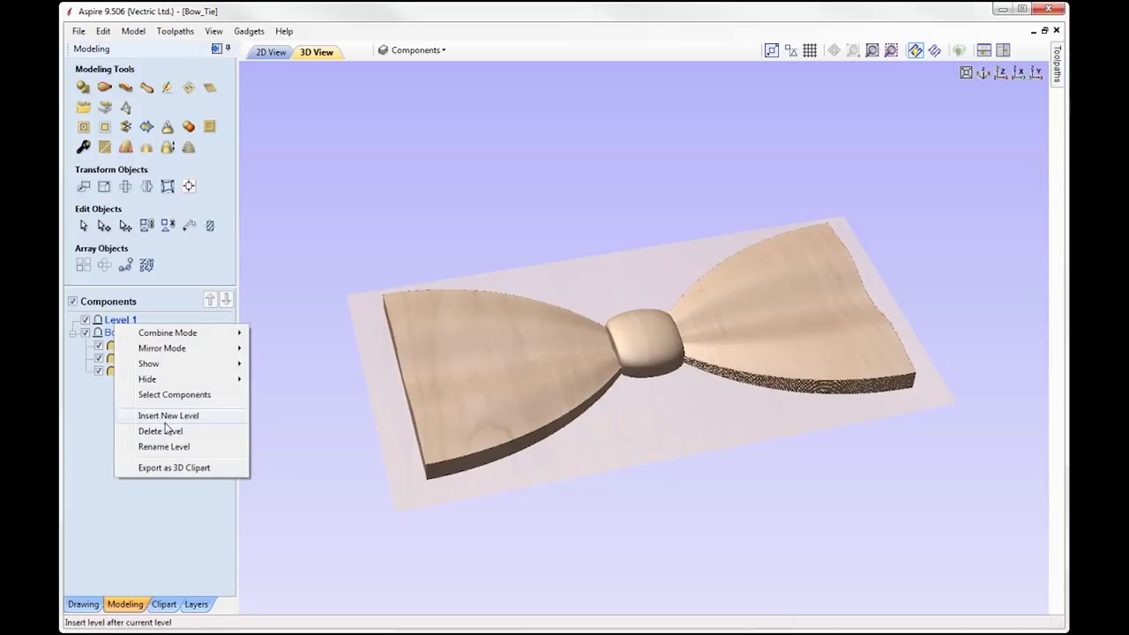
click(169, 454)
text(D)
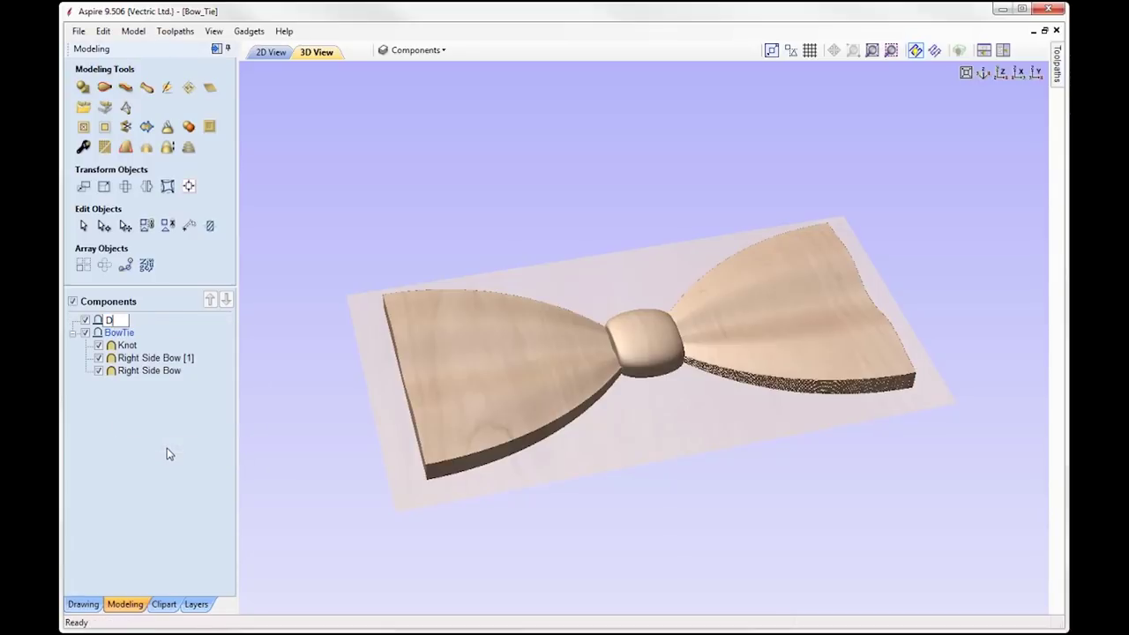
text(raft Model)
click(184, 340)
Change the combine mode of the Draft Model level to Merge.
right_click(153, 328)
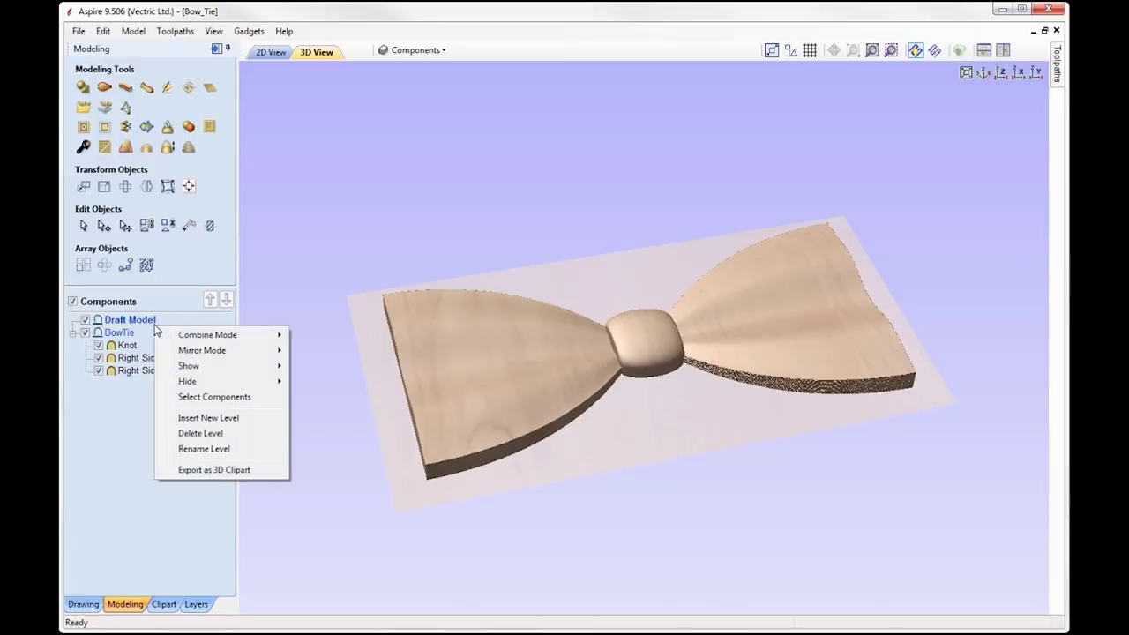
mouse_move(185, 339)
click(322, 366)
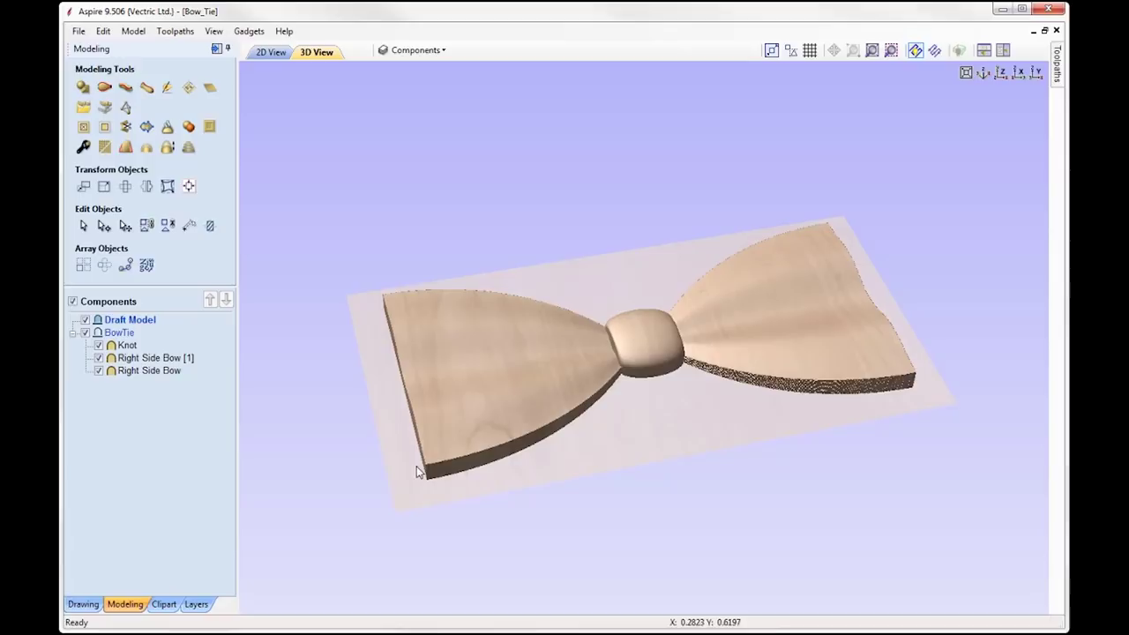
Add a draft angle of 25 degrees to the visible bow tie model and finish the draft command.
click(127, 148)
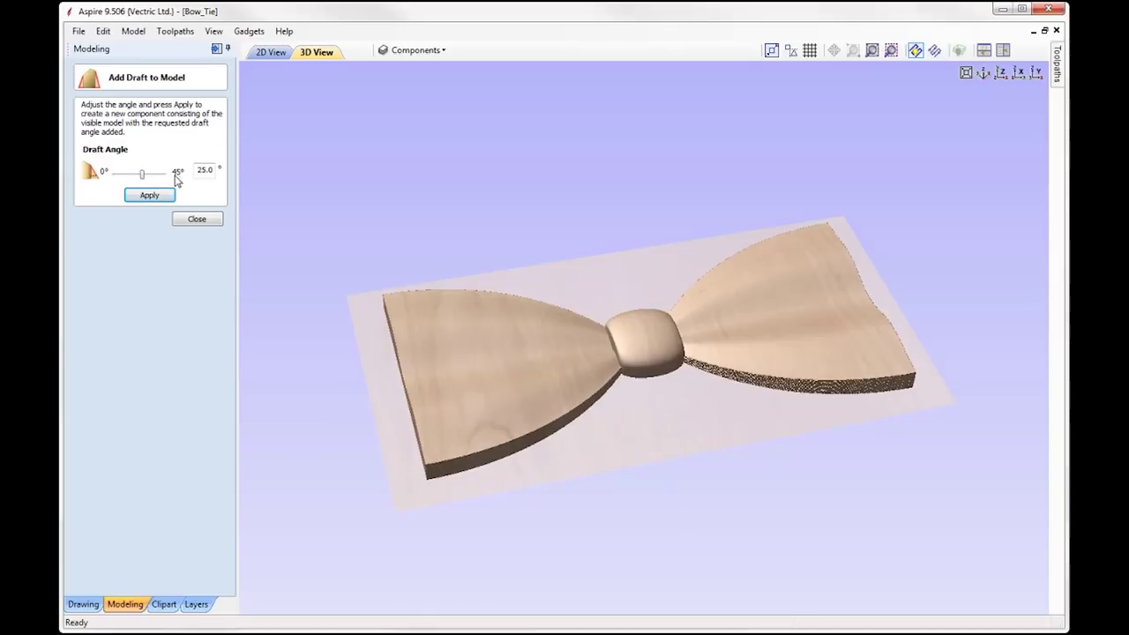
double_click(203, 170)
click(204, 173)
click(205, 170)
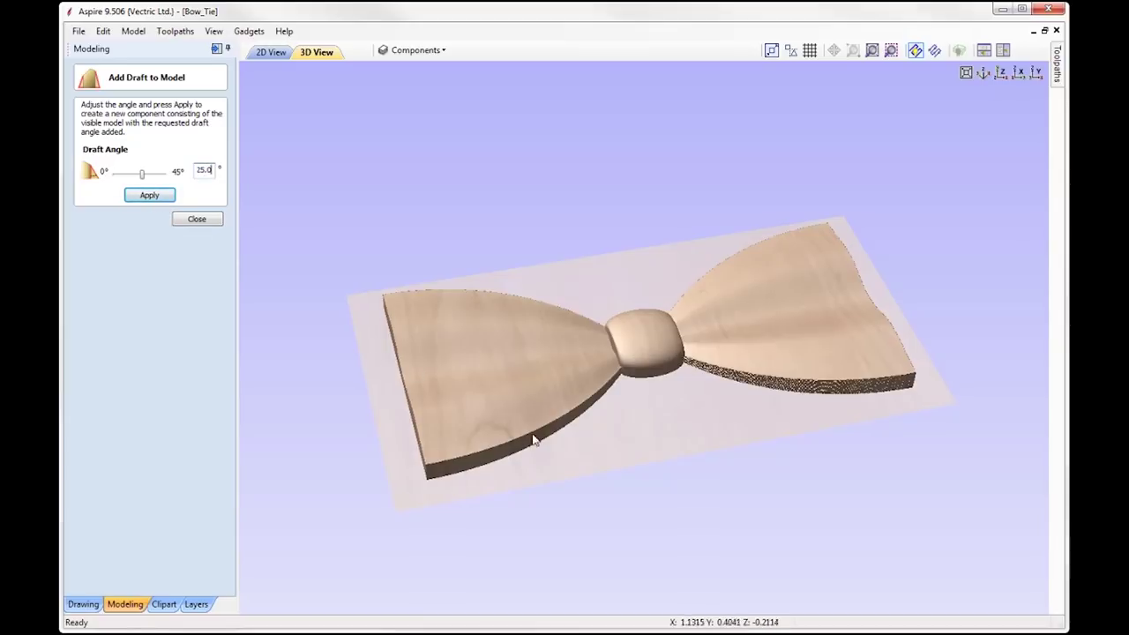
click(150, 196)
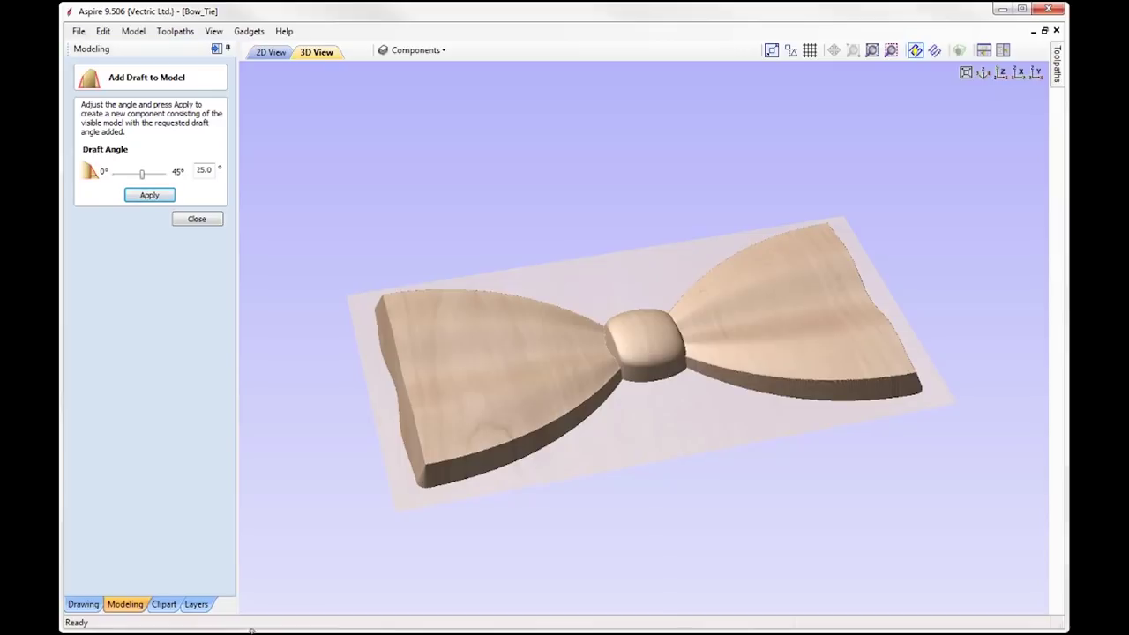
drag(695, 441, 671, 426)
click(211, 221)
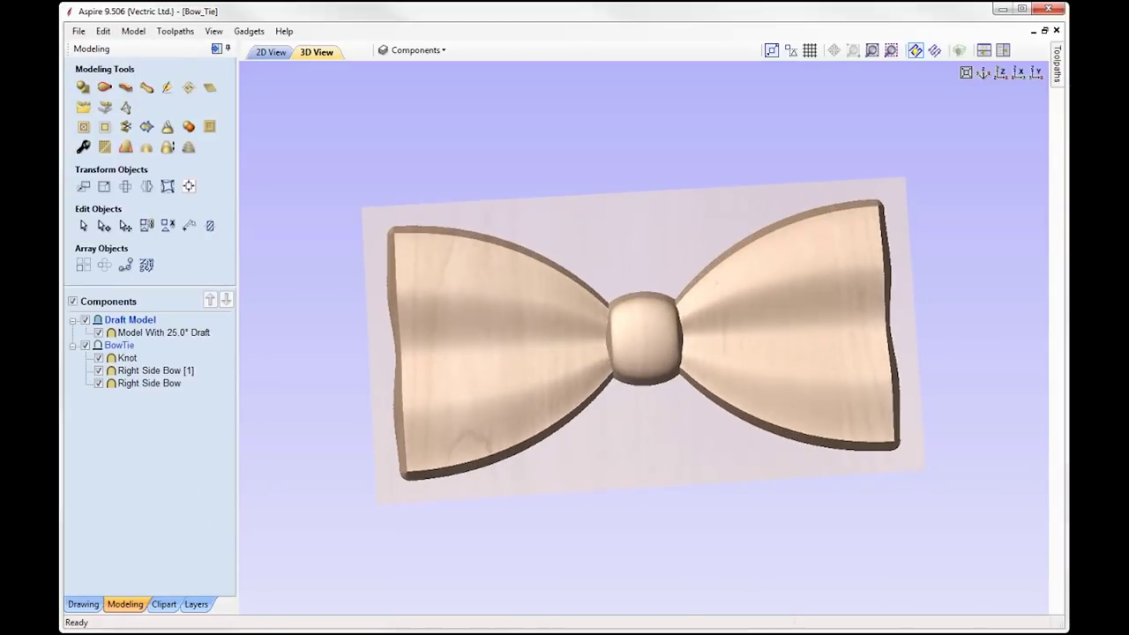
Hide the BowTie level so that only the drafted model is shown.
click(85, 346)
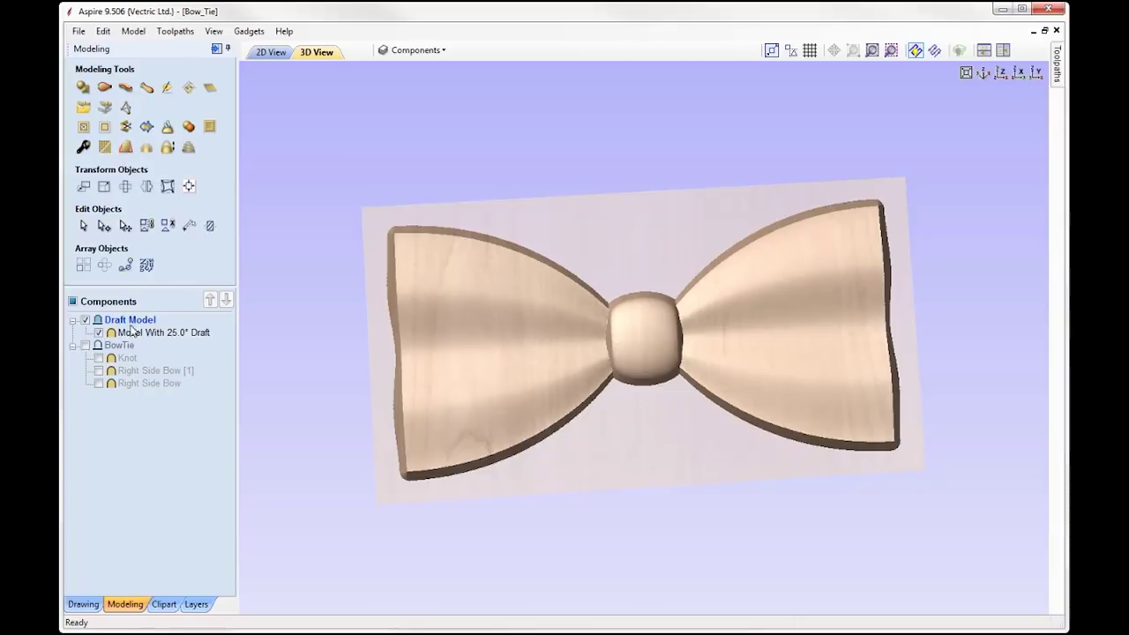
mouse_move(147, 340)
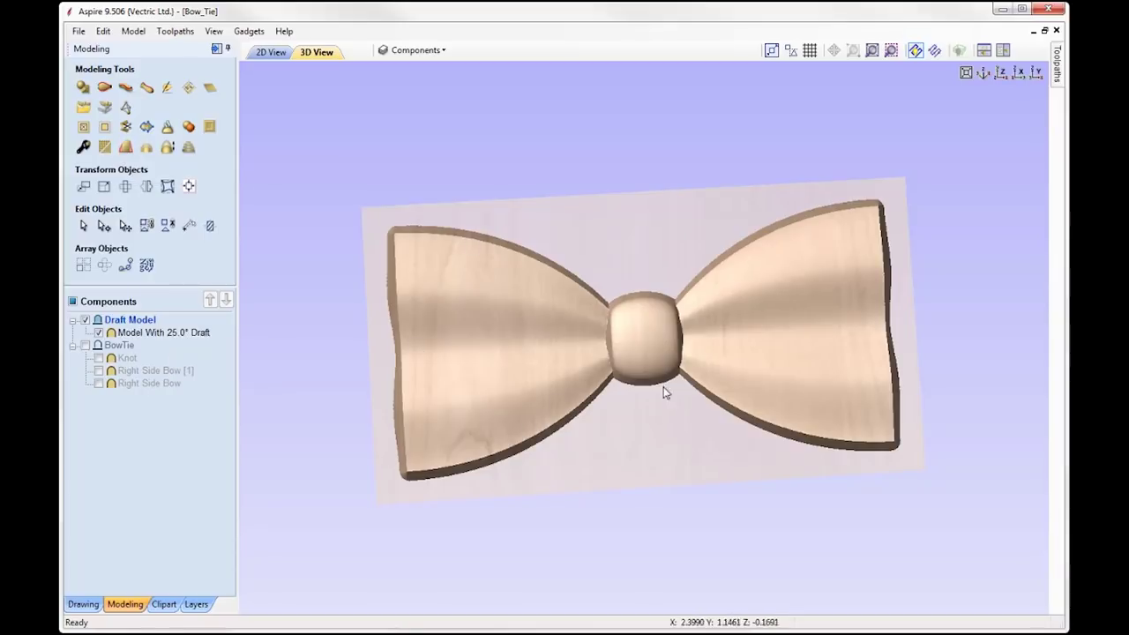
drag(683, 375, 794, 291)
click(892, 51)
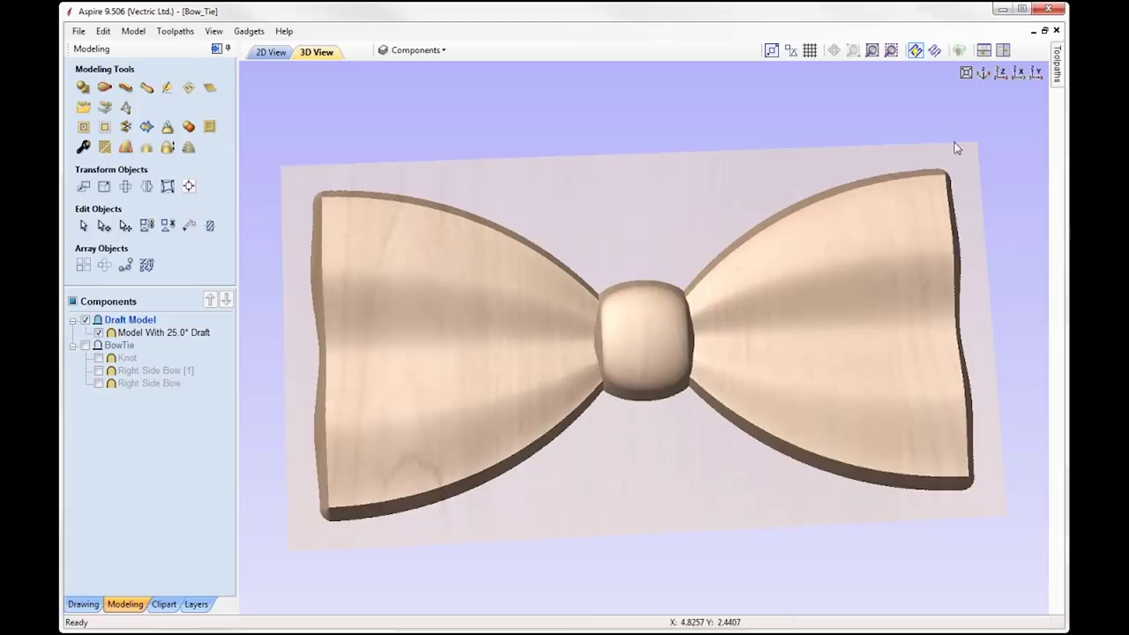
Show the 2D and 3D views together and create a vector boundary around the drafted model component.
click(984, 50)
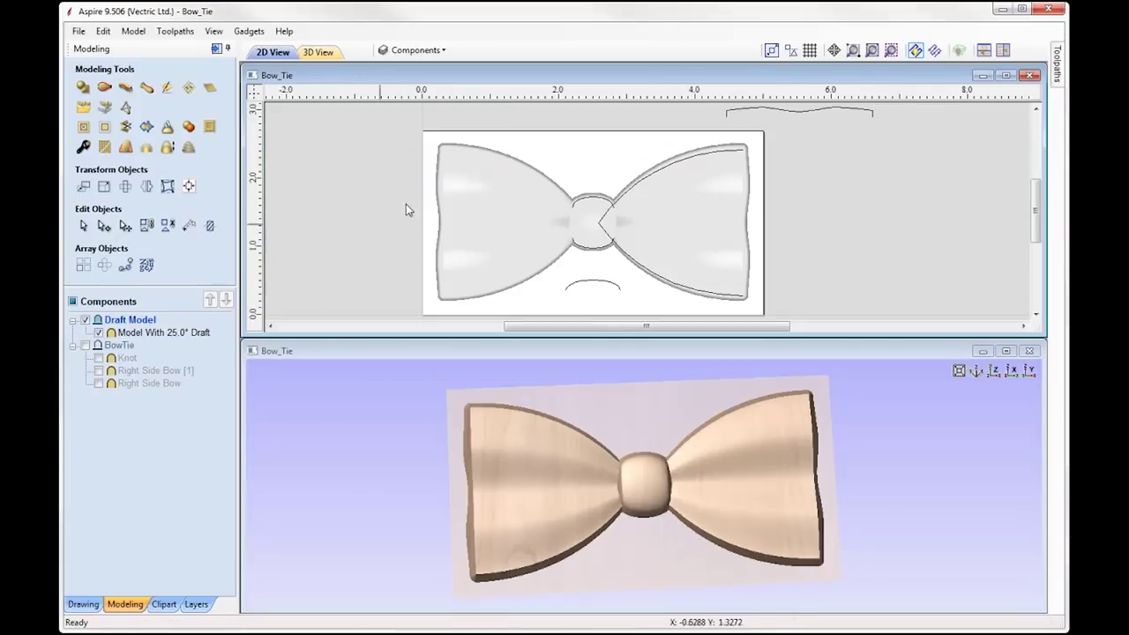
click(499, 209)
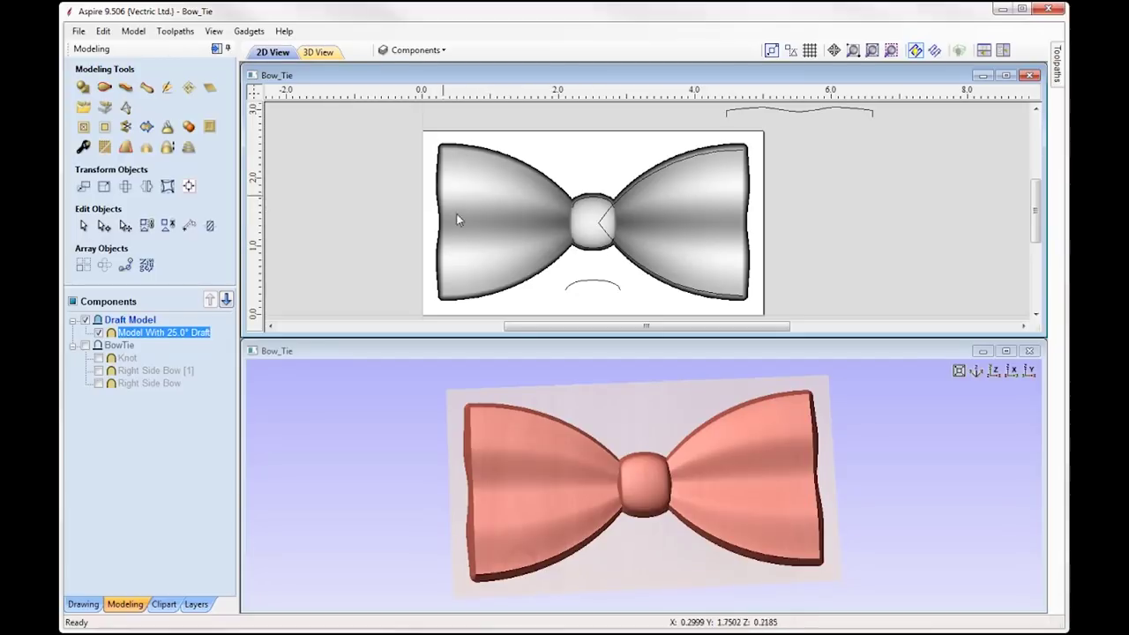
click(146, 129)
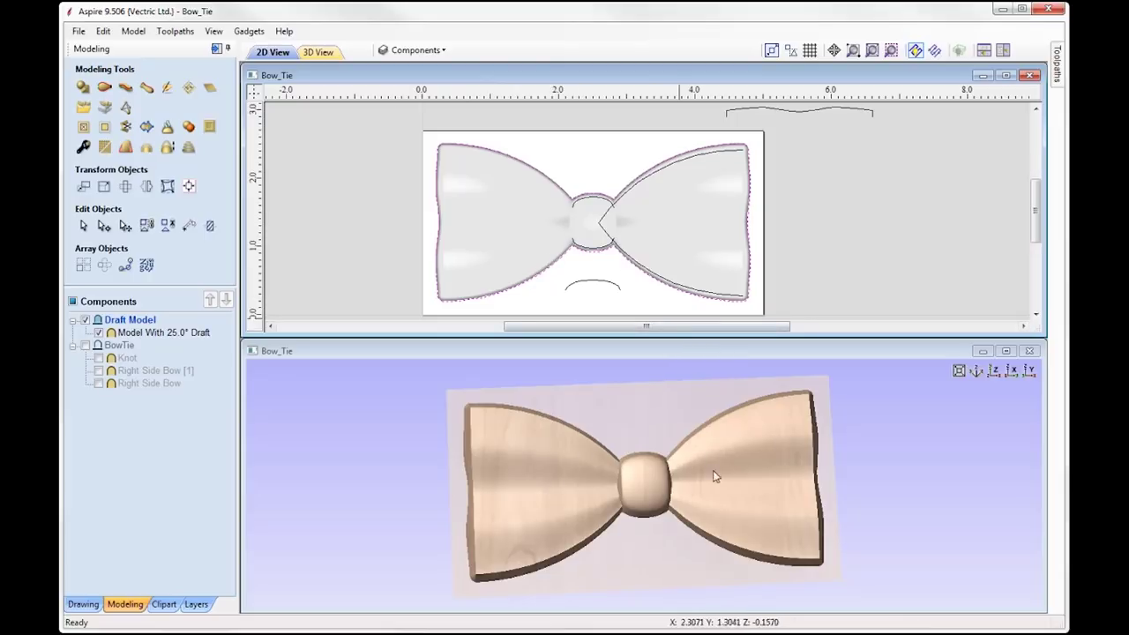
click(536, 202)
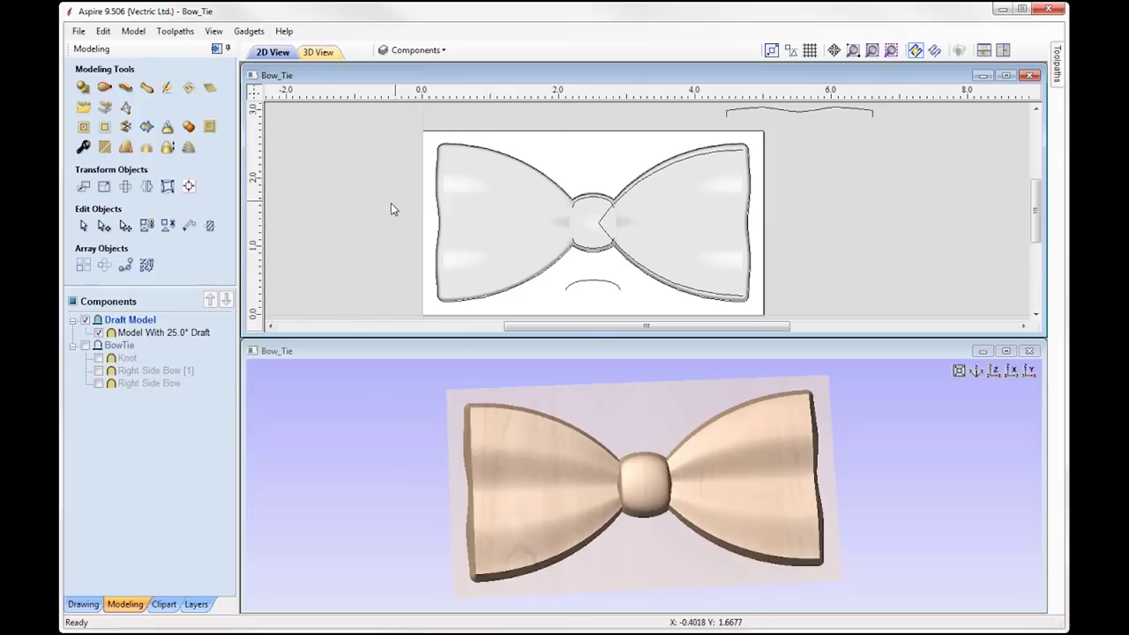
Switch to the toolpath workspace, review the material setup and accept it with a 0.41 inch thickness and 0.135 inch gap above the model.
click(216, 50)
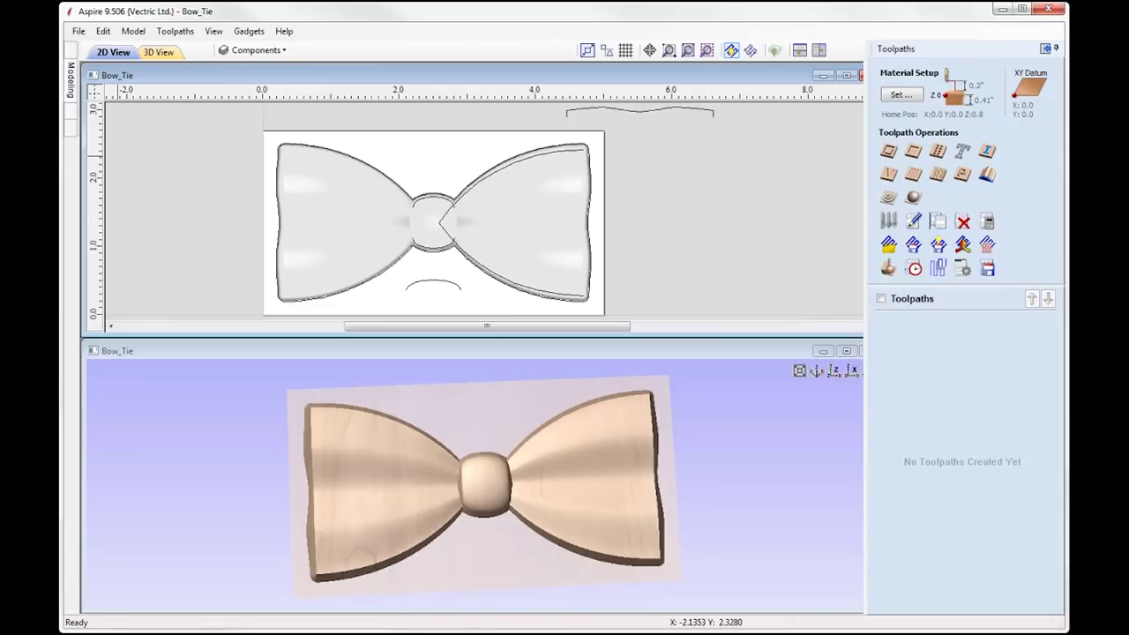
click(904, 95)
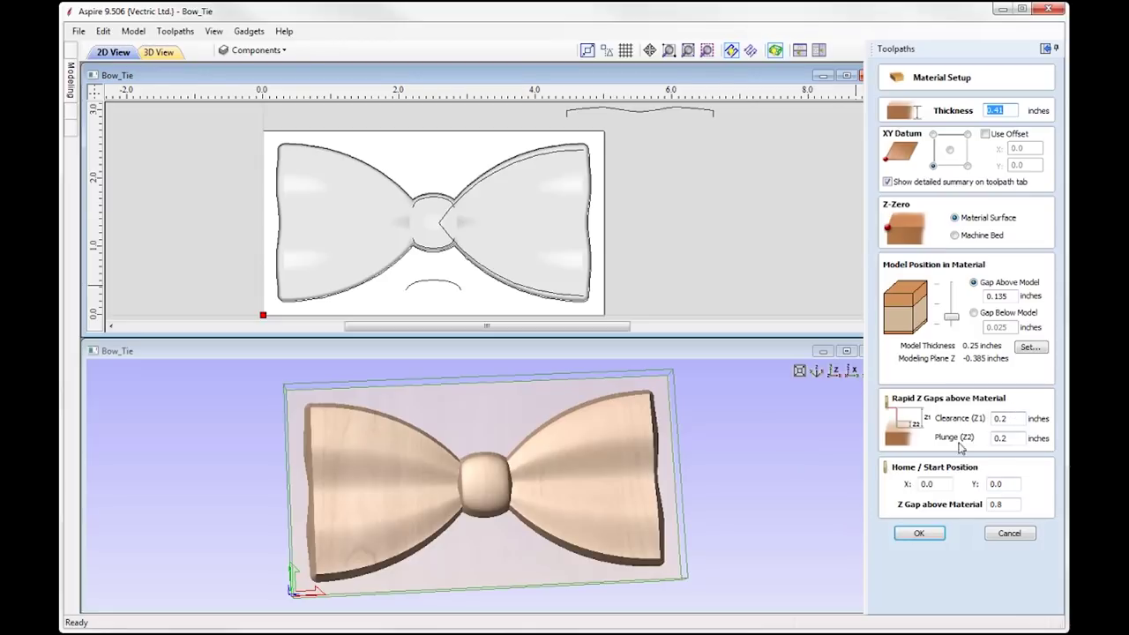
click(919, 533)
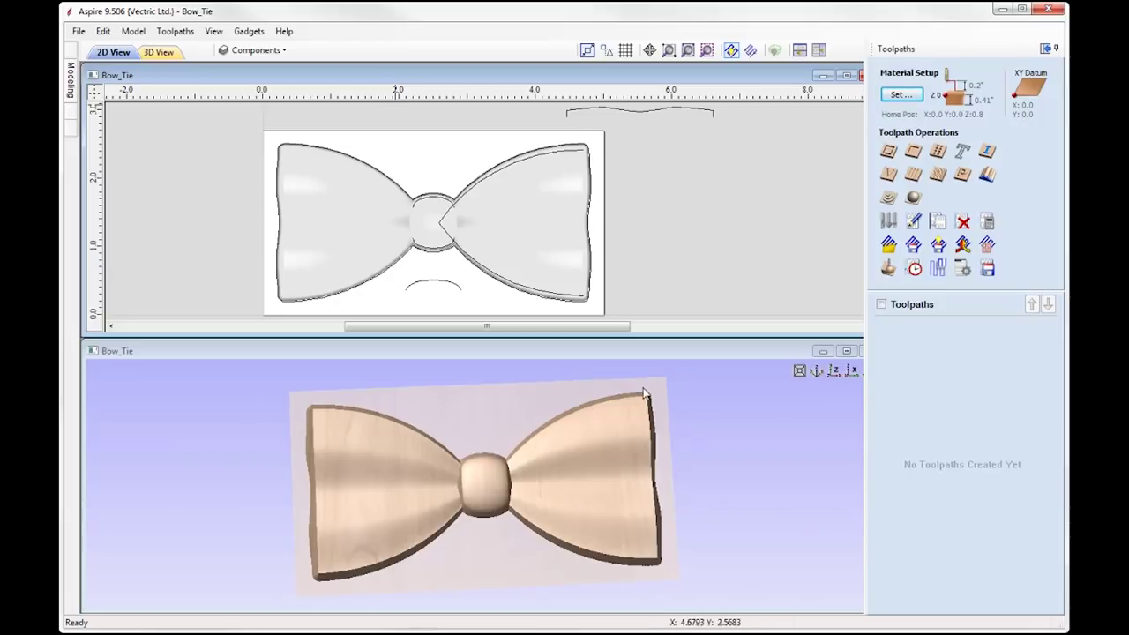
Calculate a rough machining toolpath named 3D Roughing with the 0.25 inch End Mill, model boundary, 0.125 inch boundary offset and 0.02 inch machining allowance.
click(889, 199)
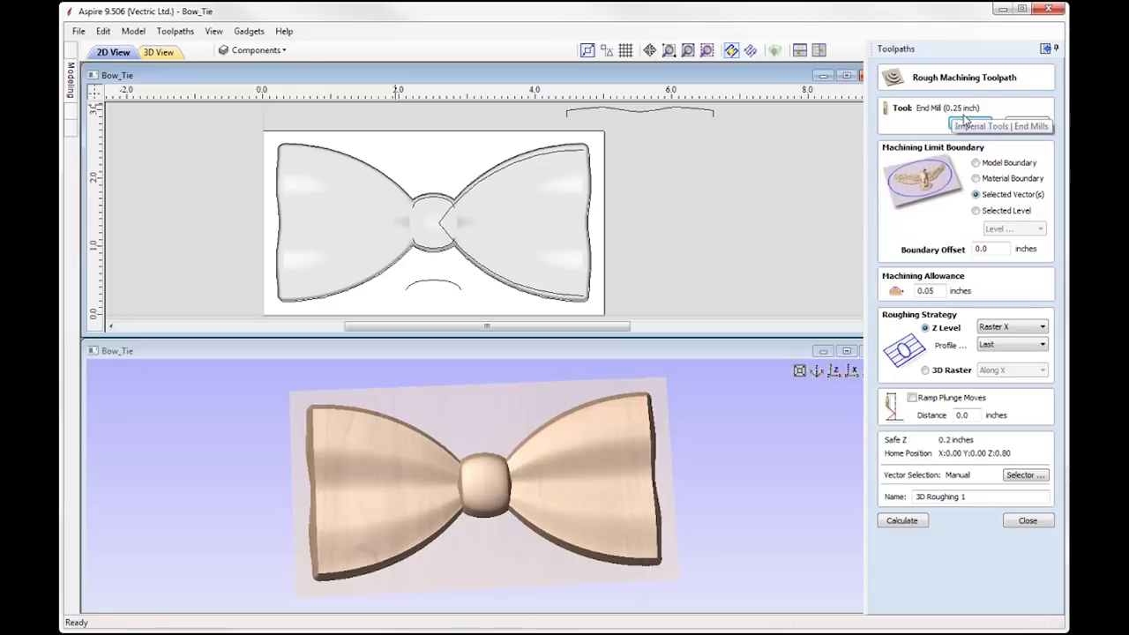
click(976, 164)
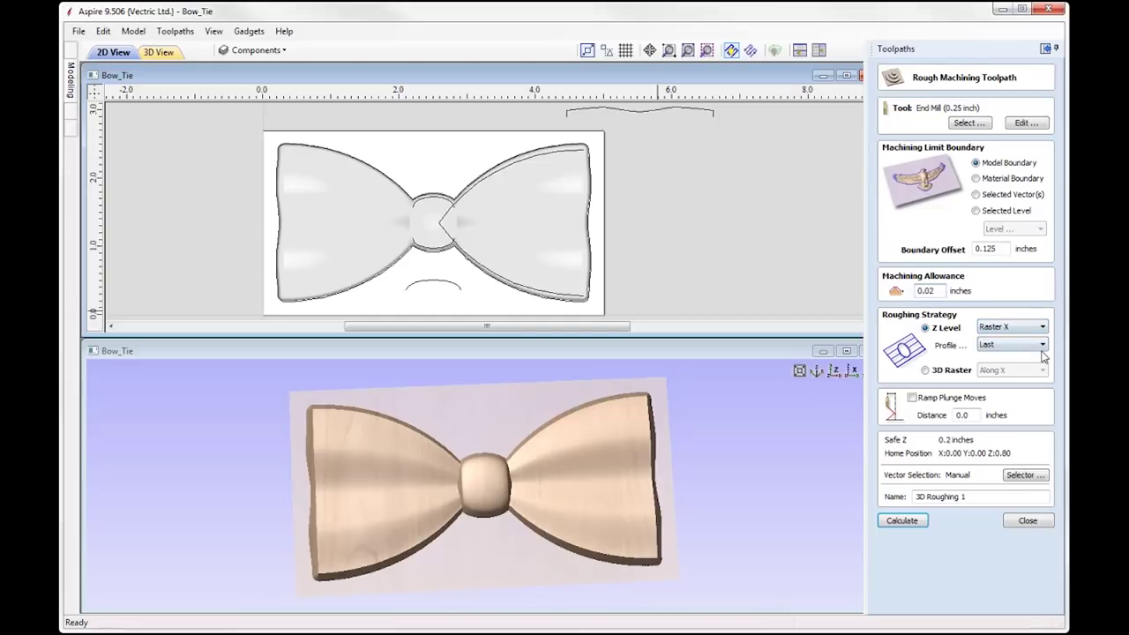
click(971, 497)
key(BackSpace)
key(BackSpace)
click(902, 520)
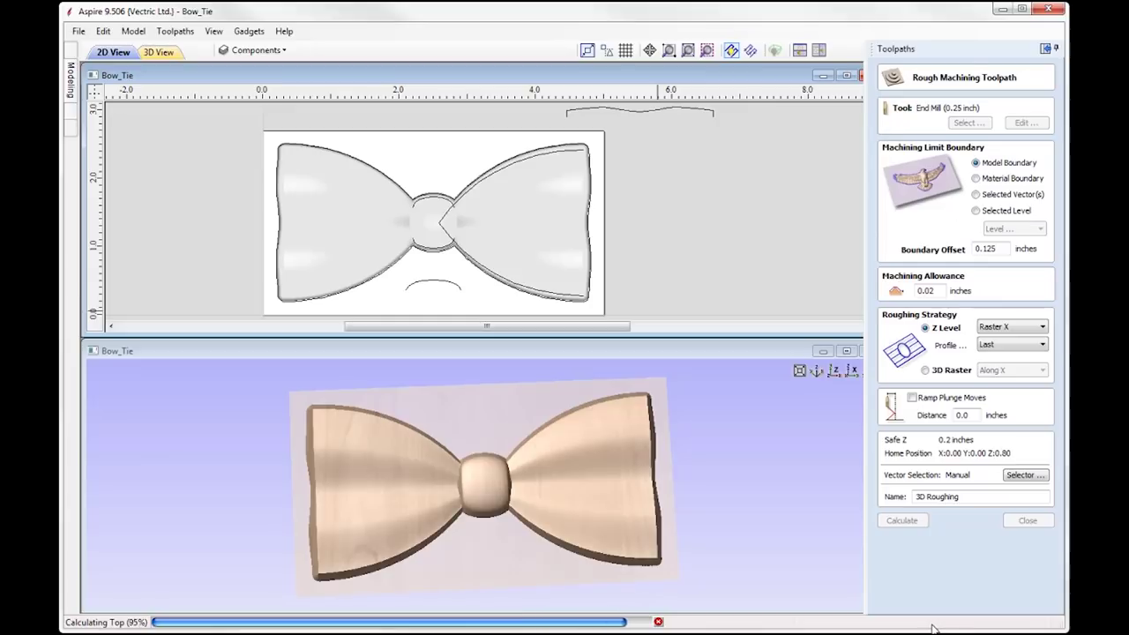
Simulate the 3D Roughing toolpath on the material, inspect the rough cut and close the preview.
click(977, 218)
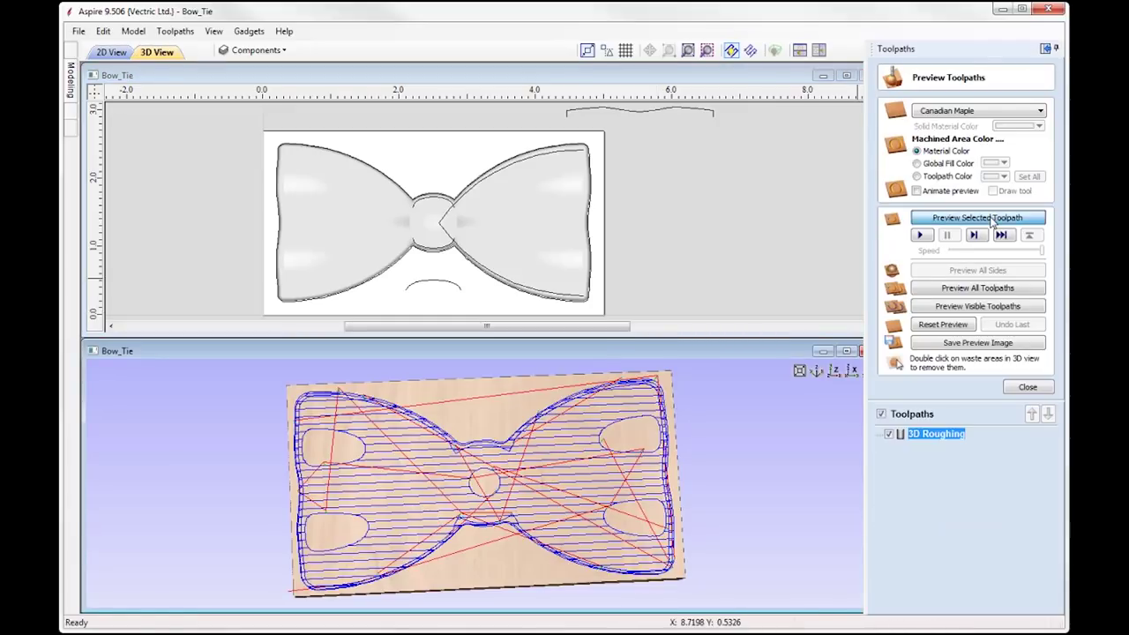
drag(617, 547, 490, 480)
click(1037, 390)
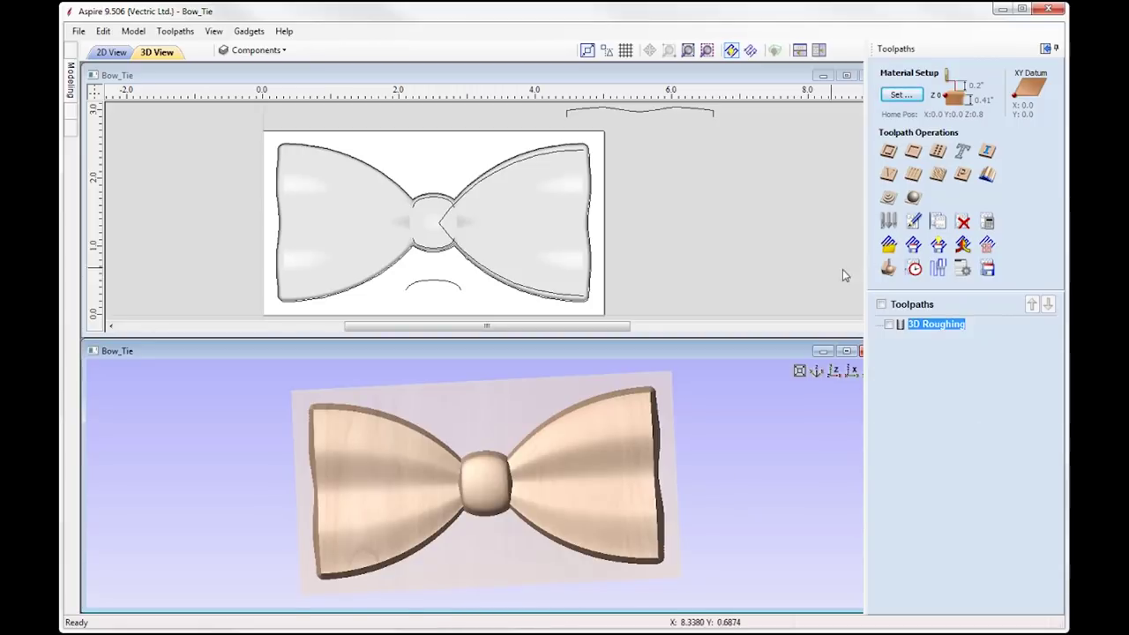
Start a finish machining toolpath and choose the Ball Nose (0.0625 inch) tool from the tool database.
click(914, 199)
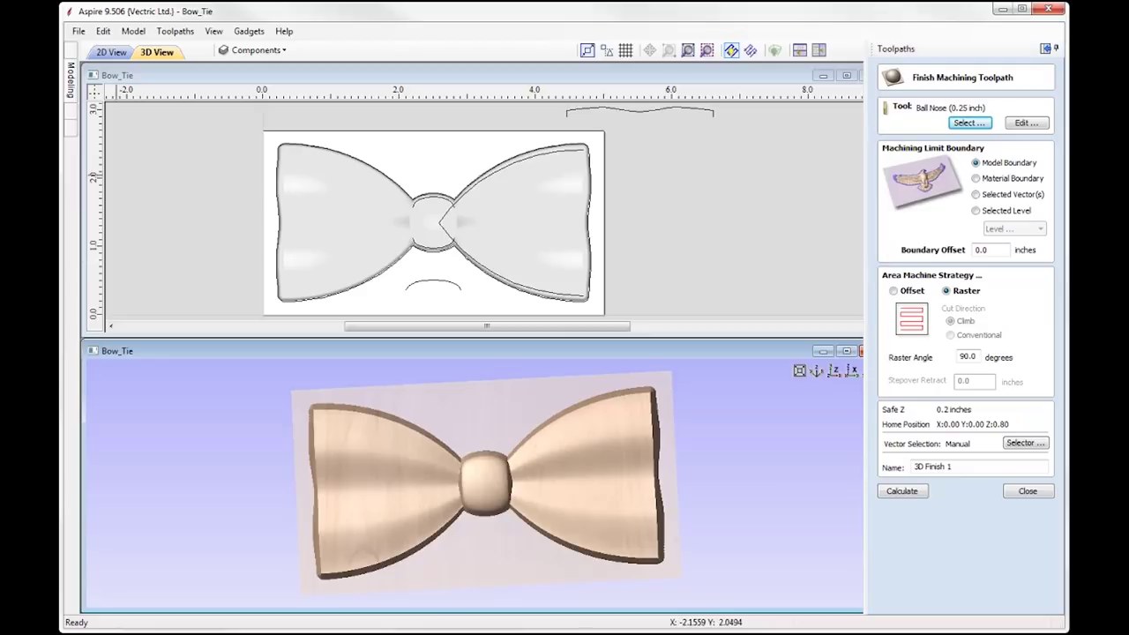
click(978, 125)
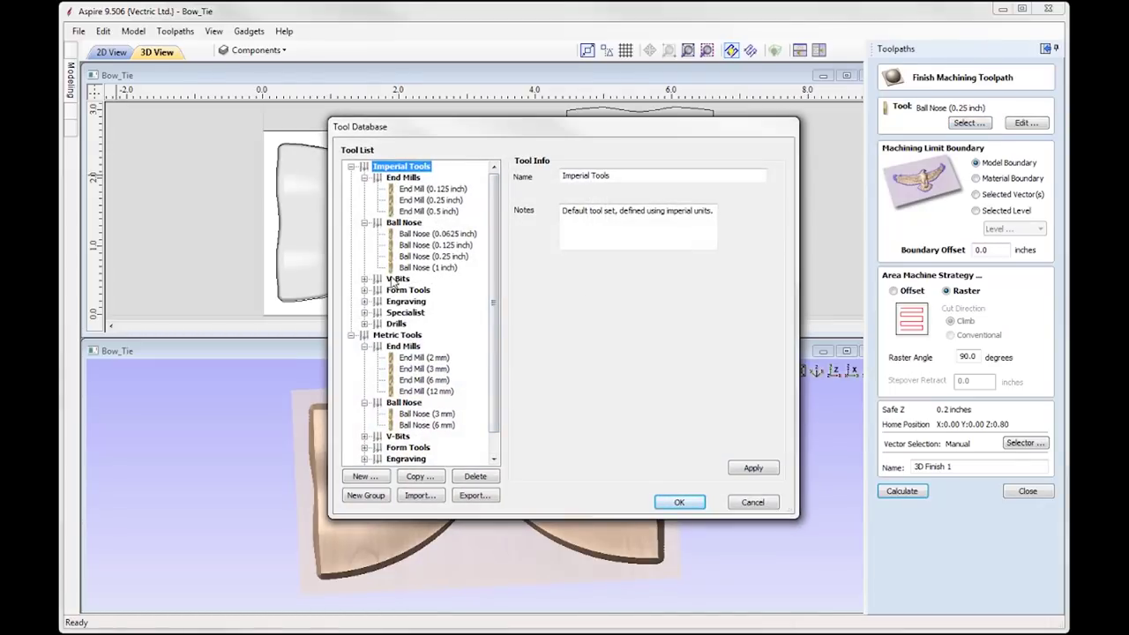
click(457, 234)
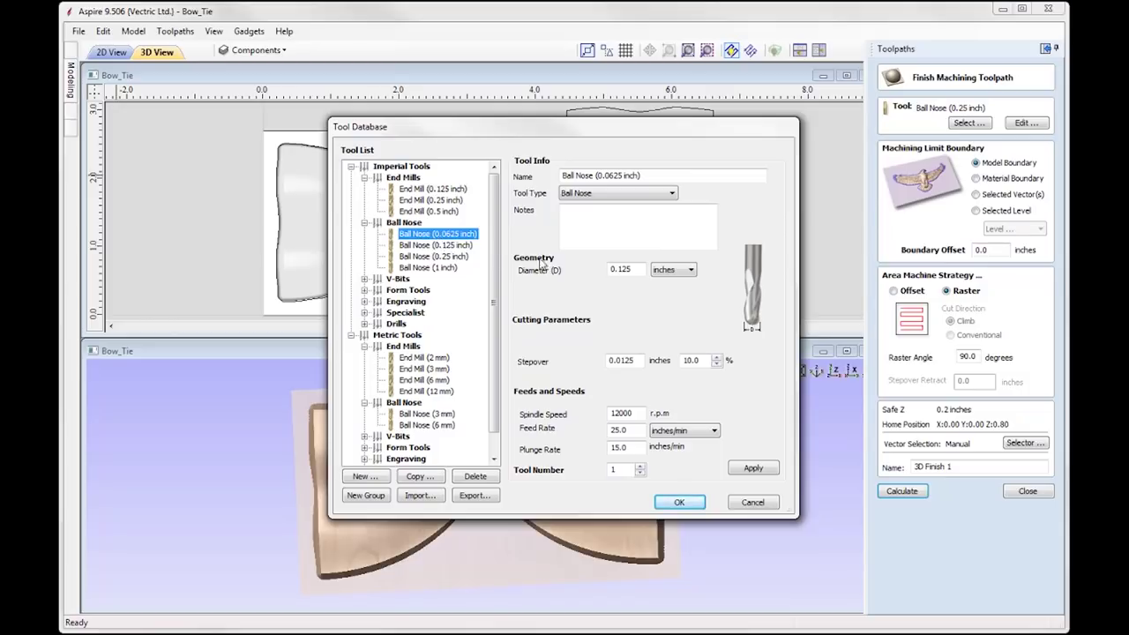
click(681, 503)
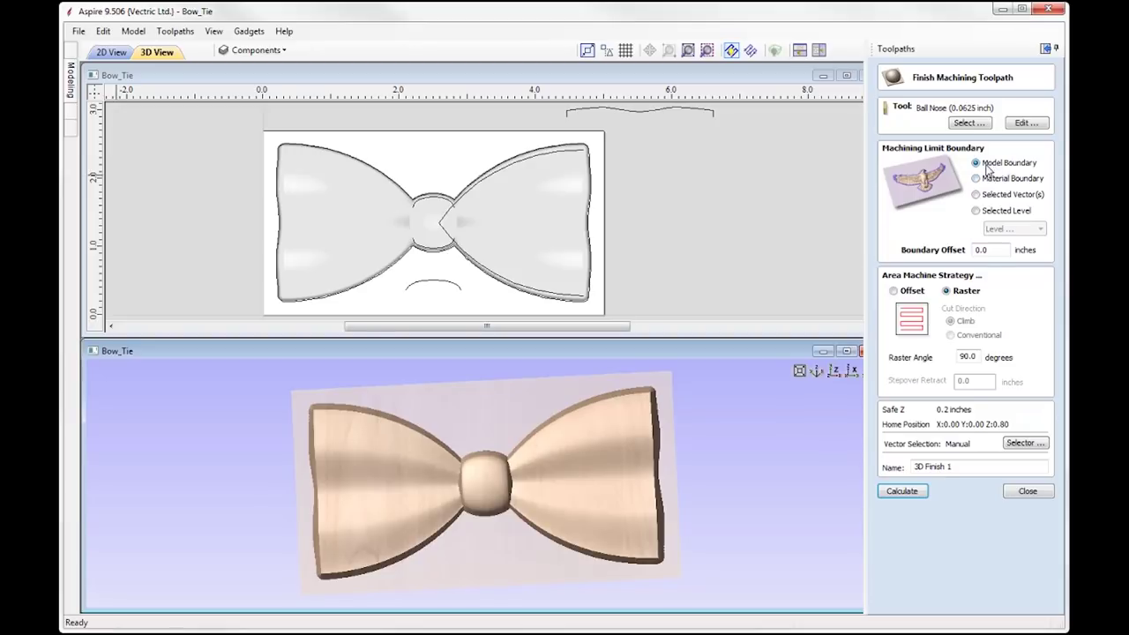
Set the finishing boundary offset to 0.1 inches and raster angle to 0 degrees, and calculate the toolpath as 3D Finish.
key(BackSpace)
text(1)
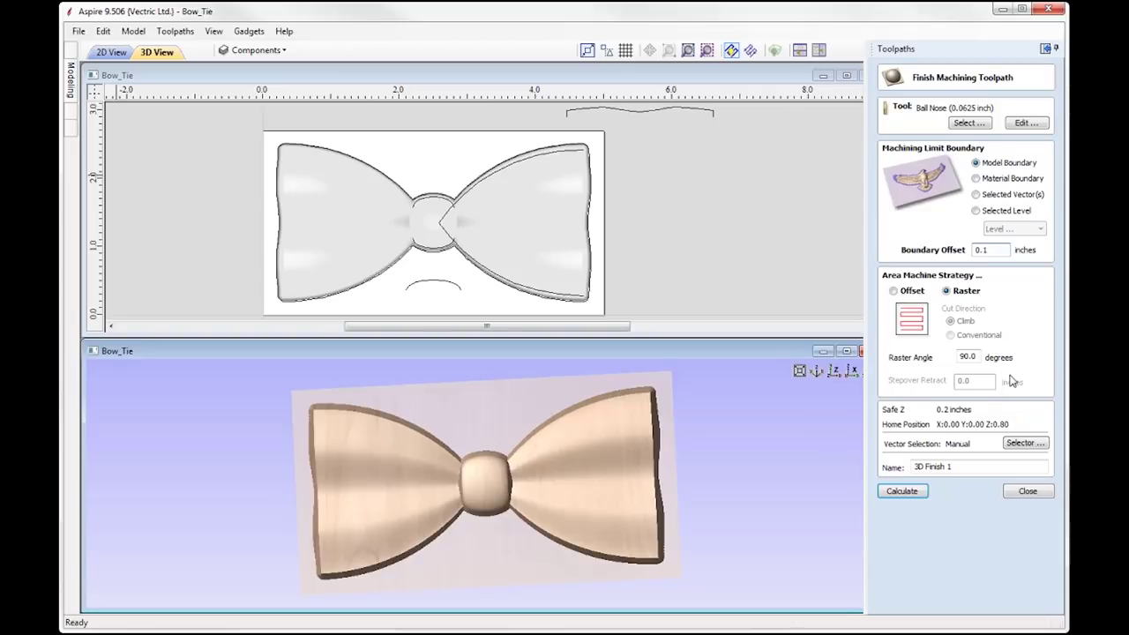
double_click(954, 358)
key(Tab)
key(End)
key(BackSpace)
key(BackSpace)
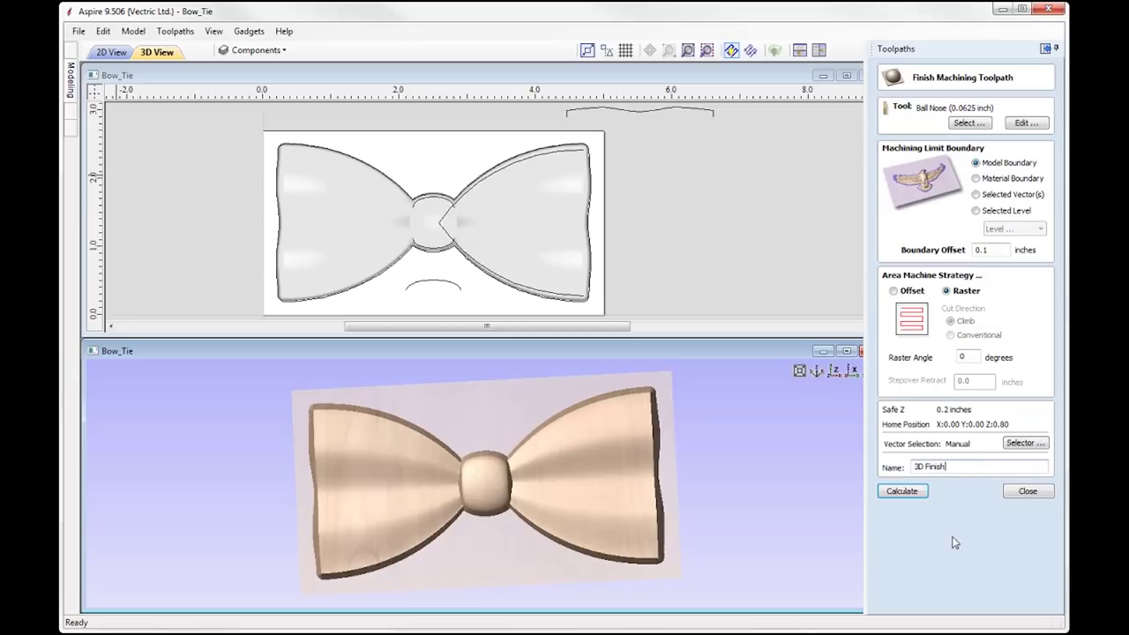
click(901, 493)
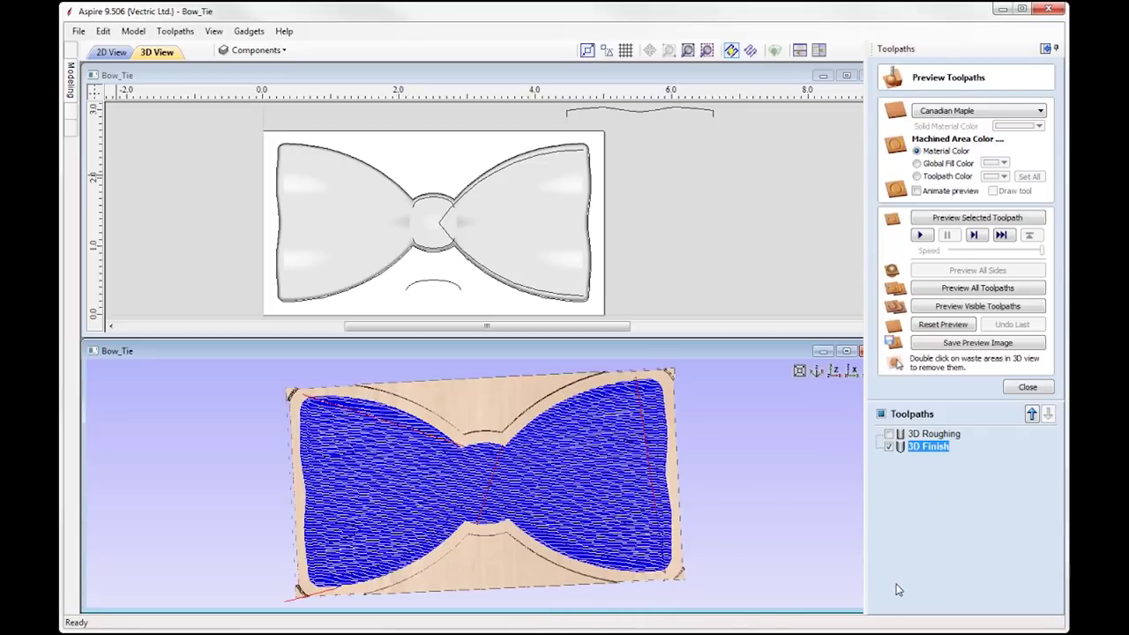
Simulate the 3D Finish toolpath on the roughed material, inspect the carved bow tie and close the preview.
drag(563, 559, 494, 529)
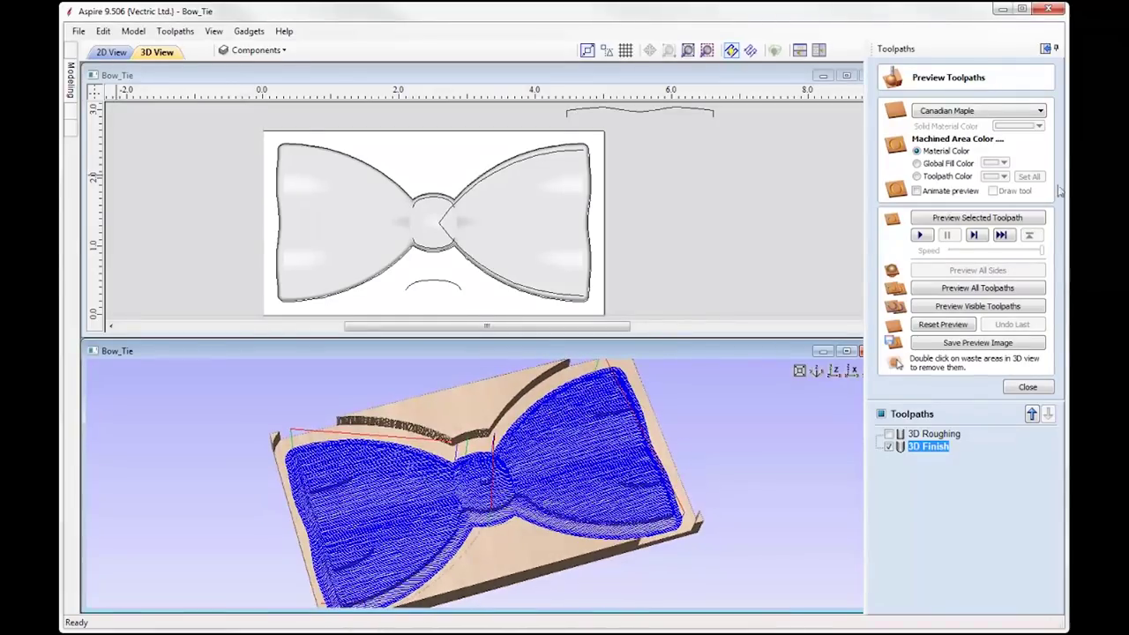
click(977, 217)
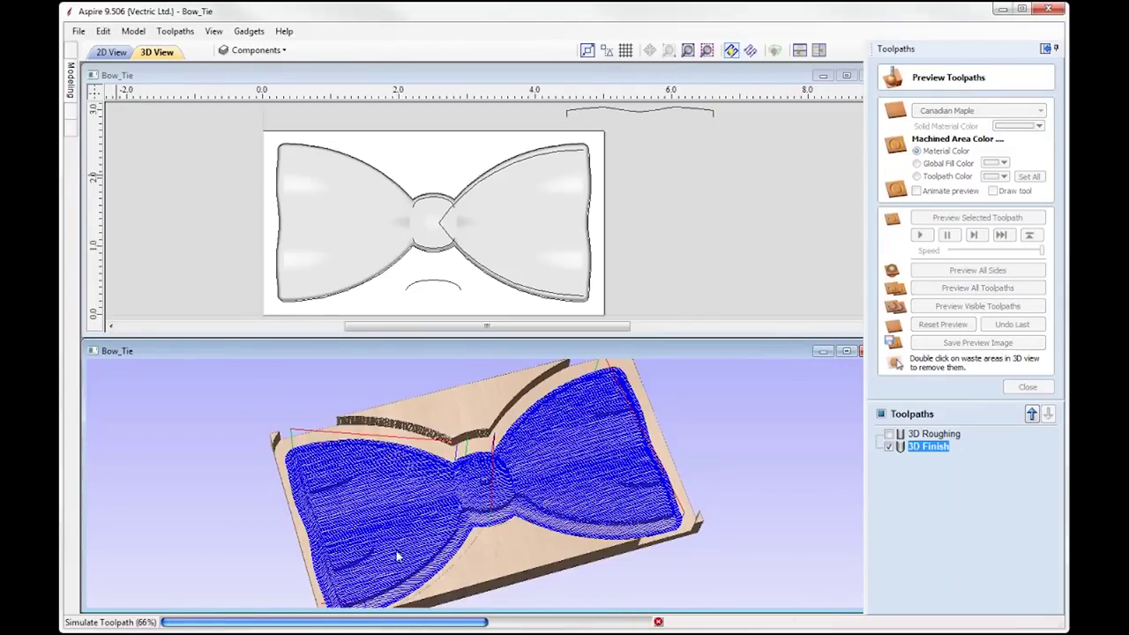
mouse_move(789, 600)
mouse_down()
mouse_move(358, 494)
mouse_move(424, 528)
mouse_move(402, 485)
mouse_move(476, 468)
mouse_move(678, 483)
mouse_move(397, 476)
mouse_move(527, 474)
mouse_move(415, 484)
mouse_move(459, 476)
mouse_up()
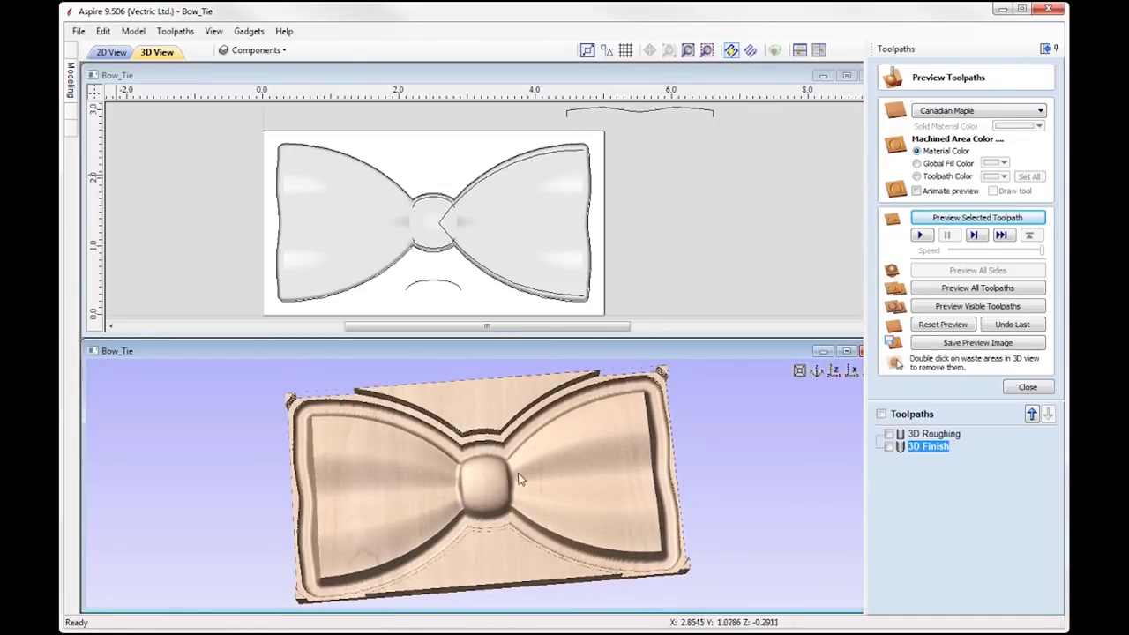
drag(556, 572, 494, 476)
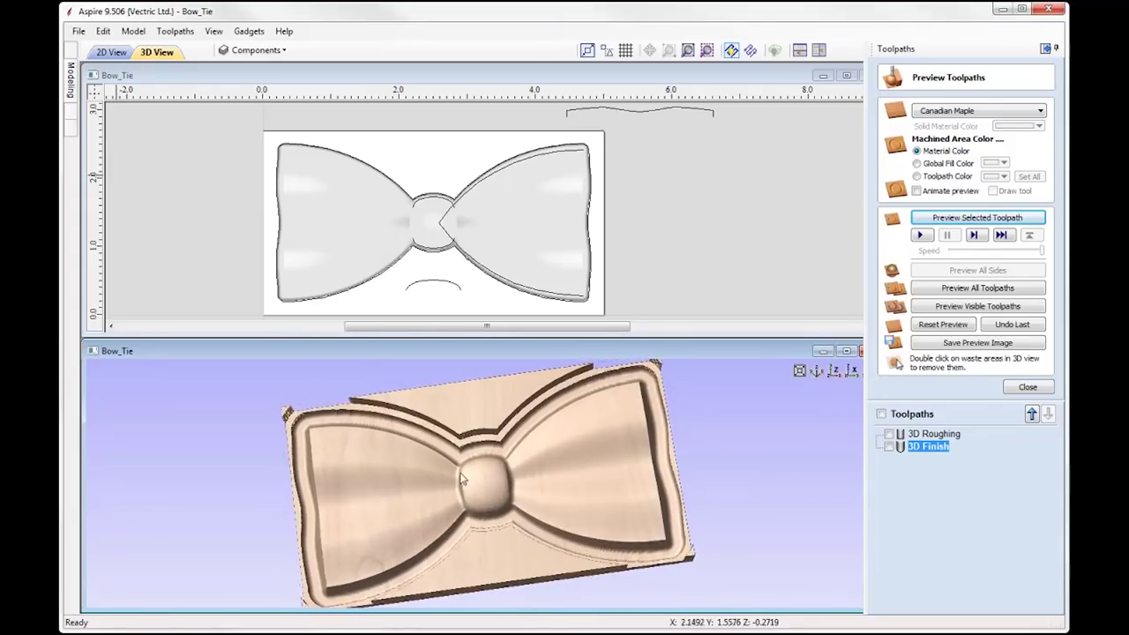
click(1028, 386)
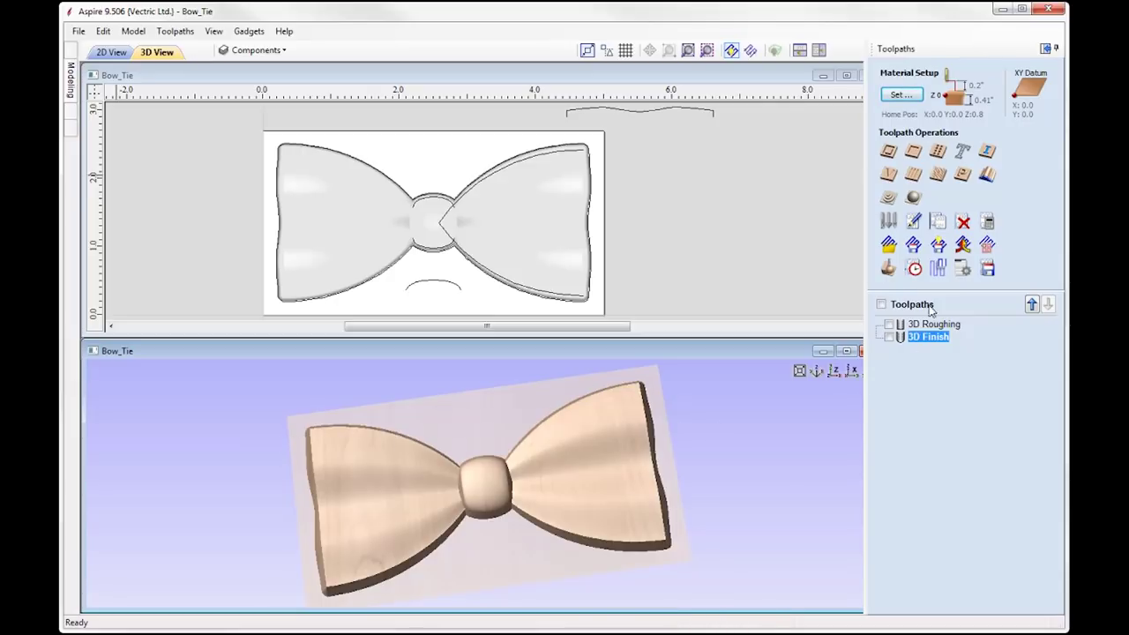
click(888, 269)
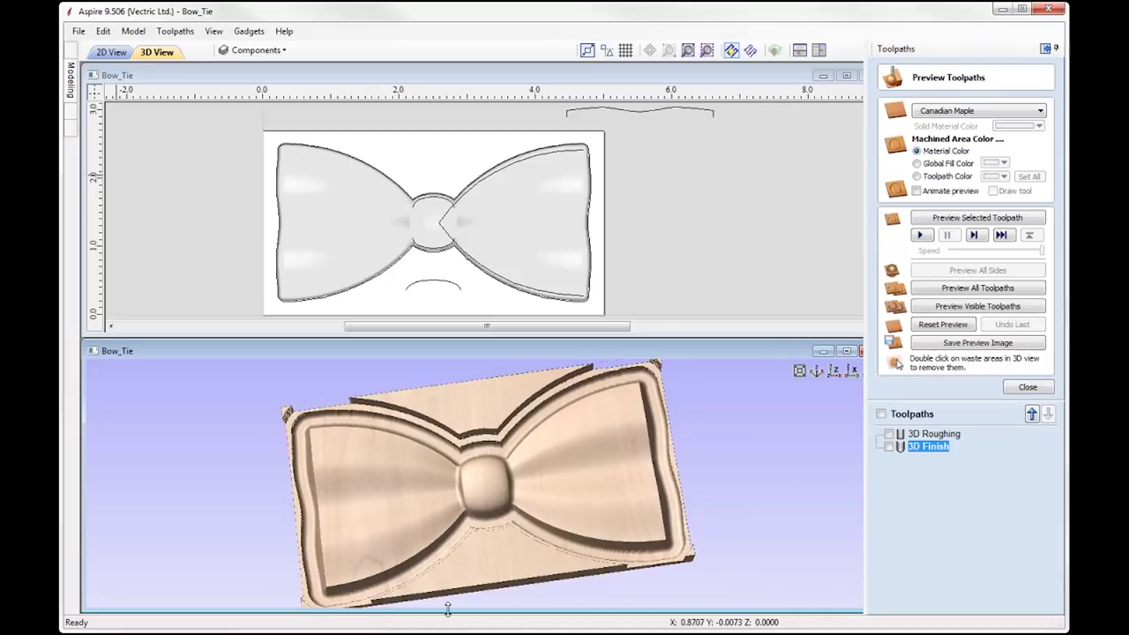
click(1028, 386)
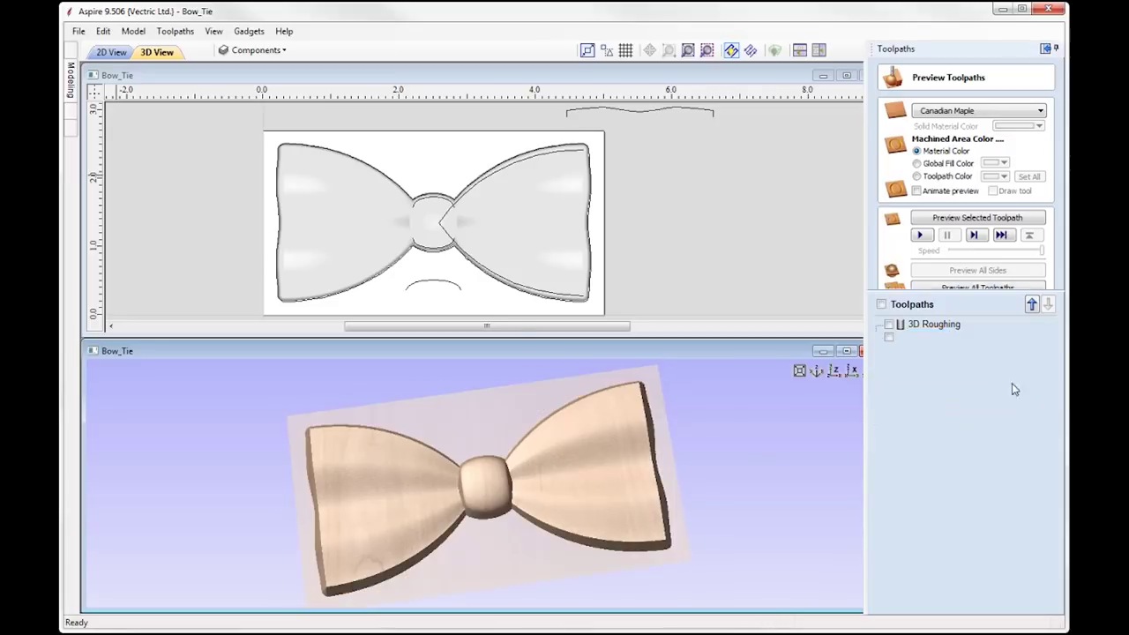
Start a 2D profile toolpath on the bow tie boundary vector with a 0.41 inch cut depth and the End Mill (0.125 inch).
click(534, 155)
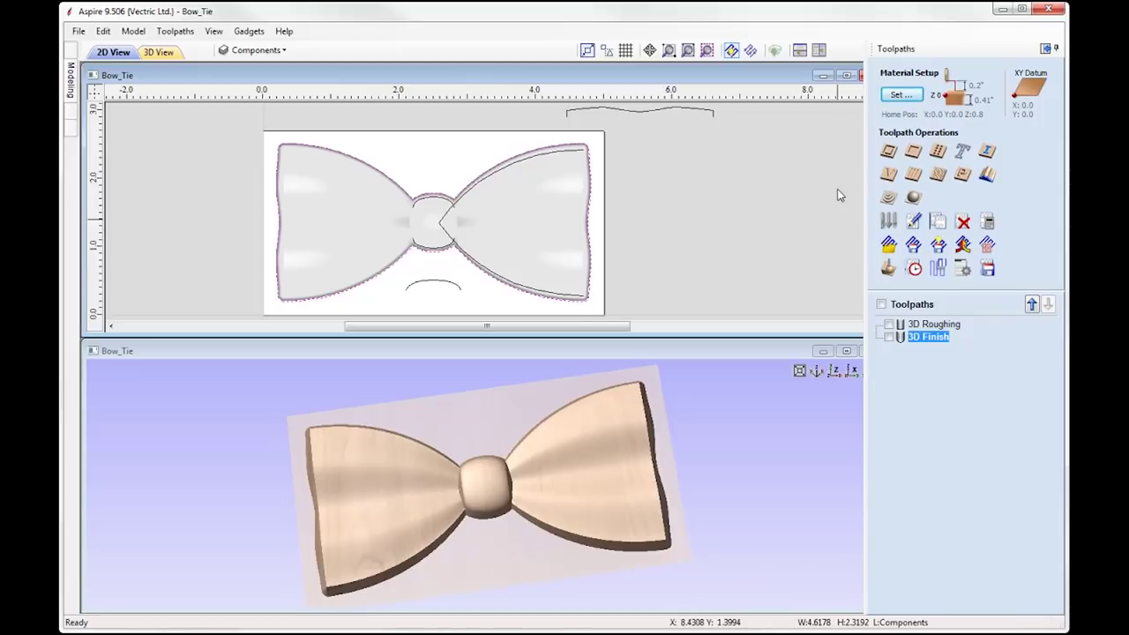
click(889, 152)
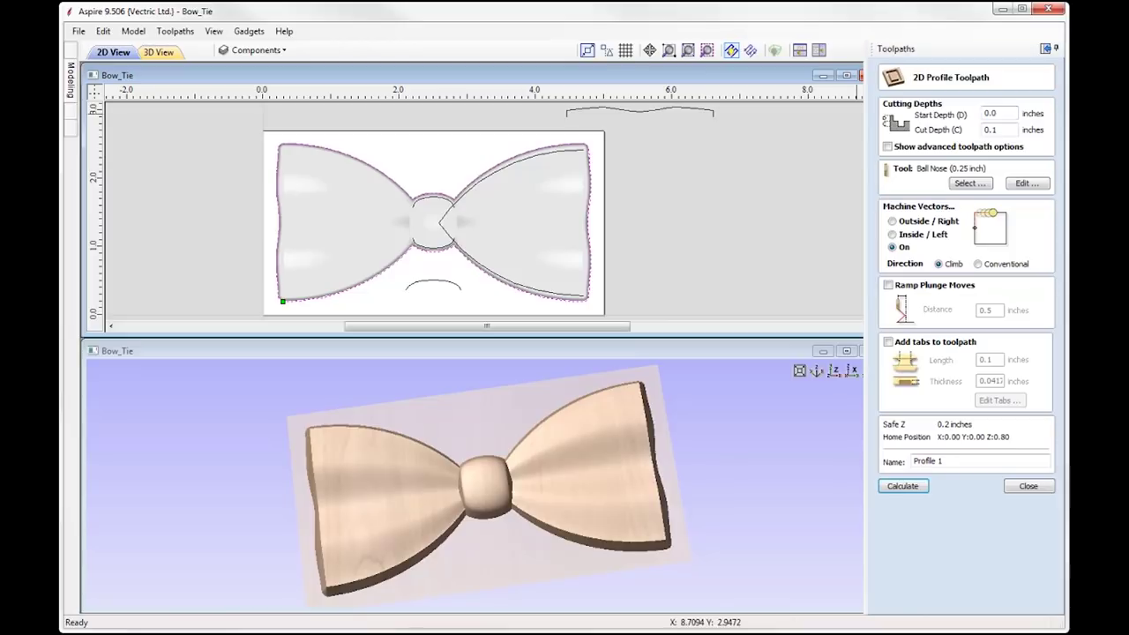
click(1015, 114)
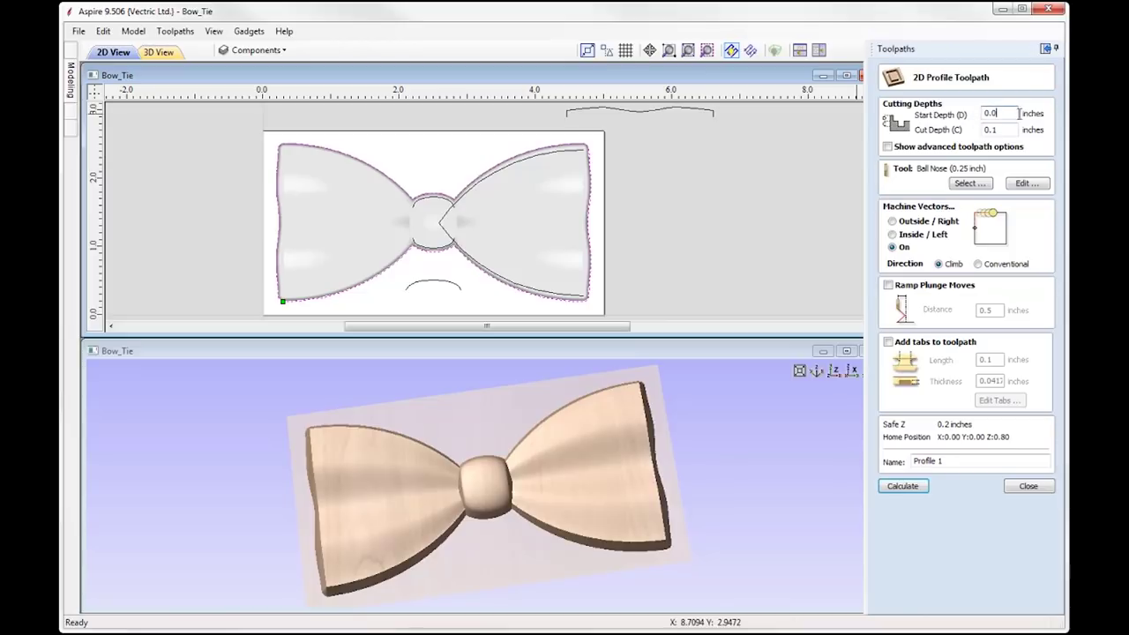
key(Tab)
click(970, 183)
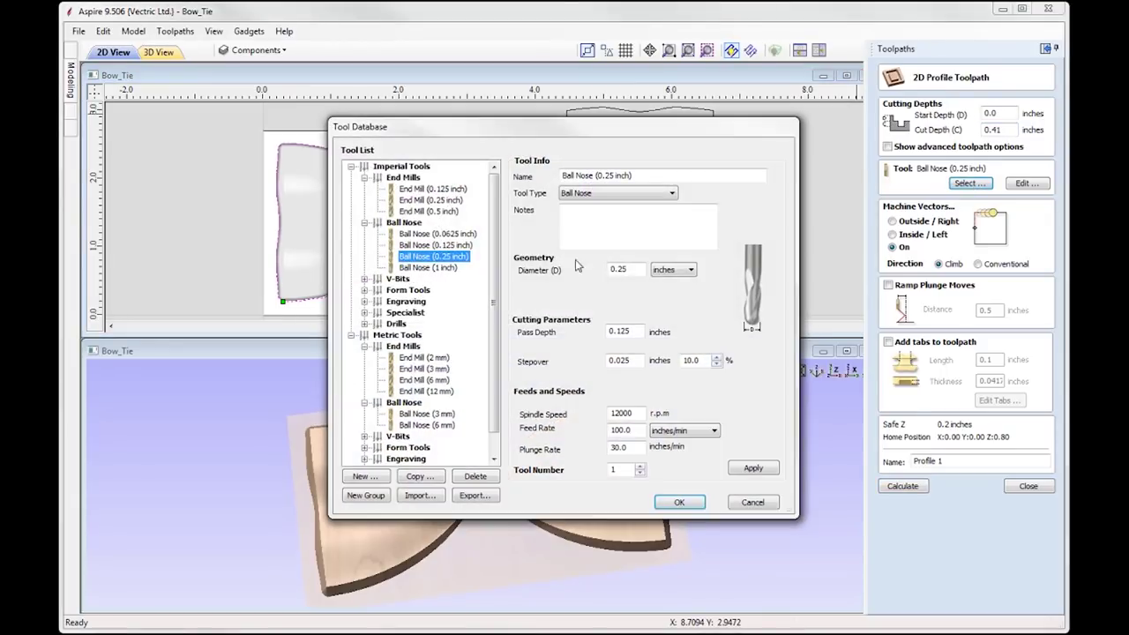
click(428, 190)
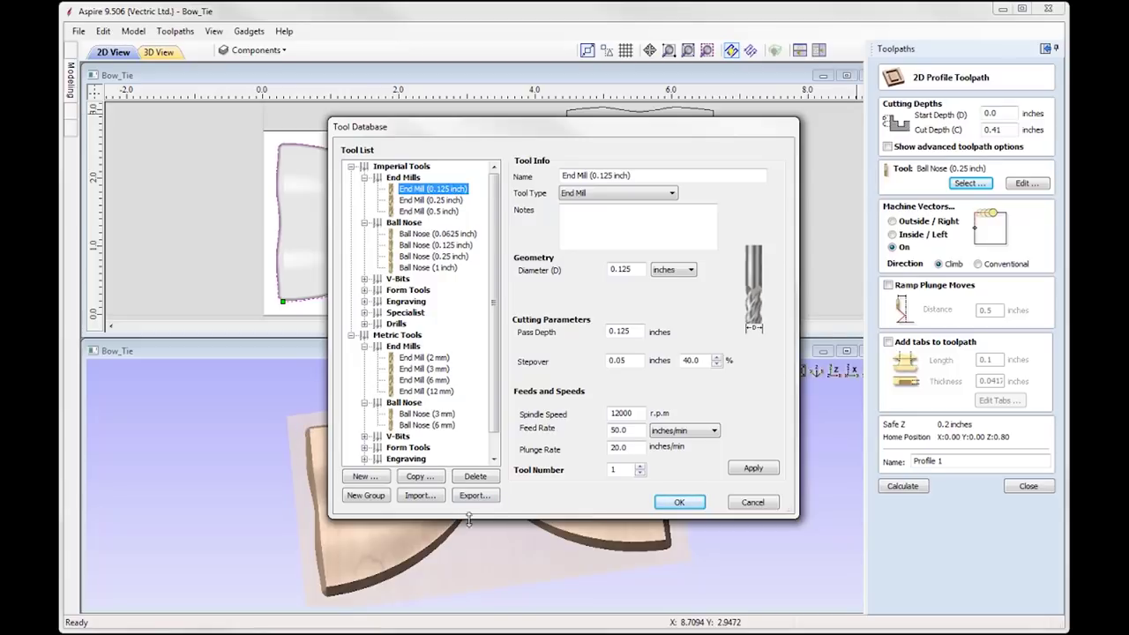
click(679, 502)
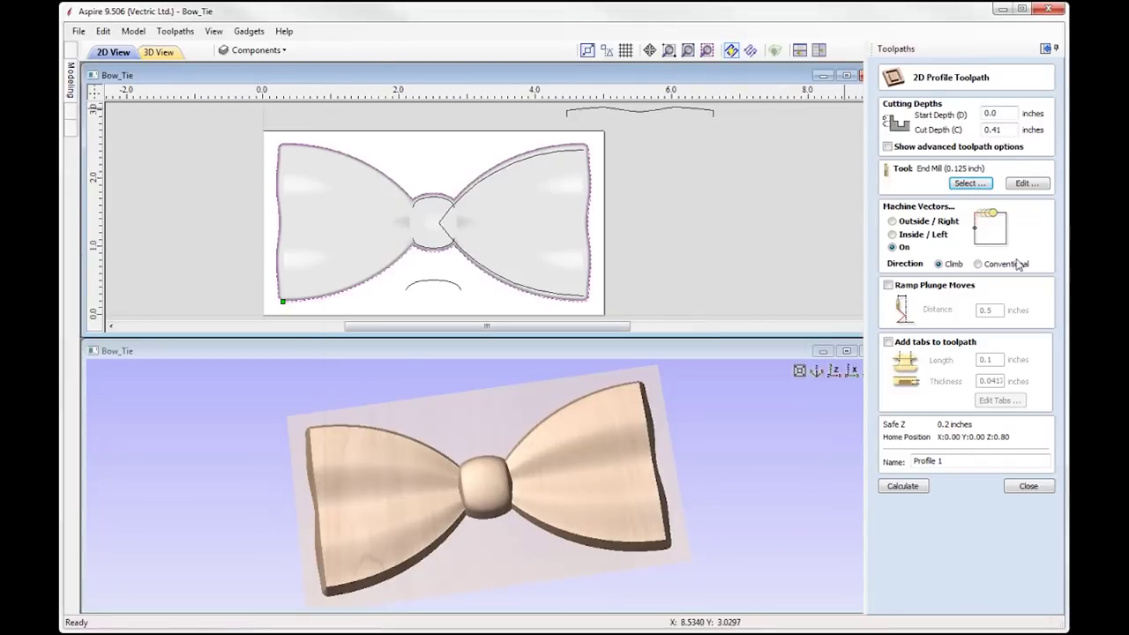
Set the profile cut to run outside the vector and calculate the toolpath under the name Profile.
click(959, 221)
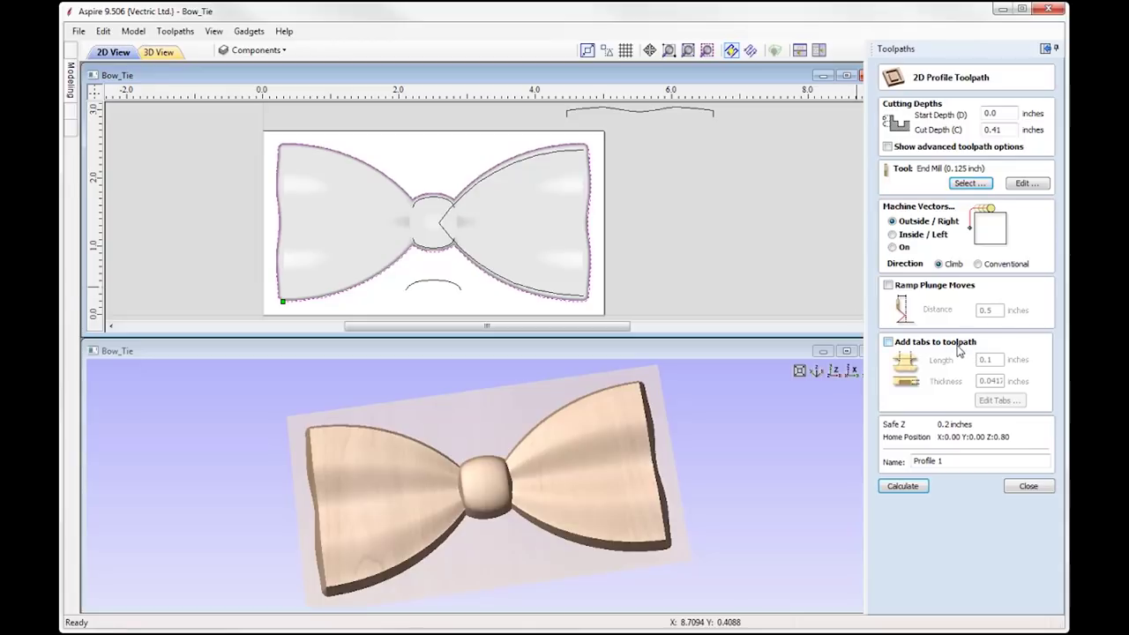
click(964, 461)
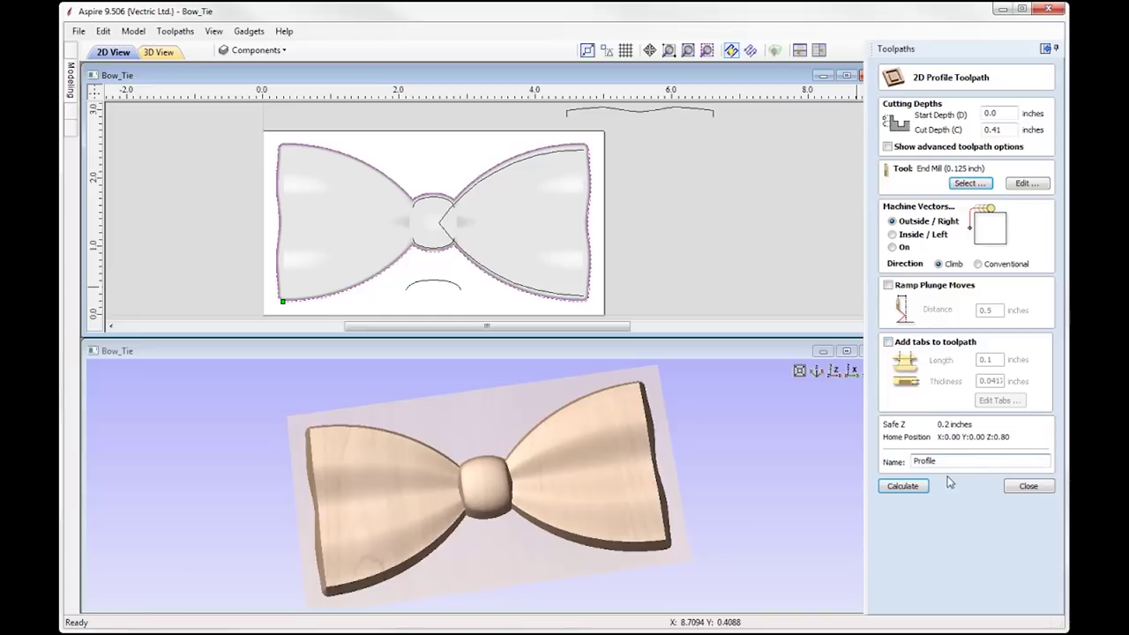
click(909, 486)
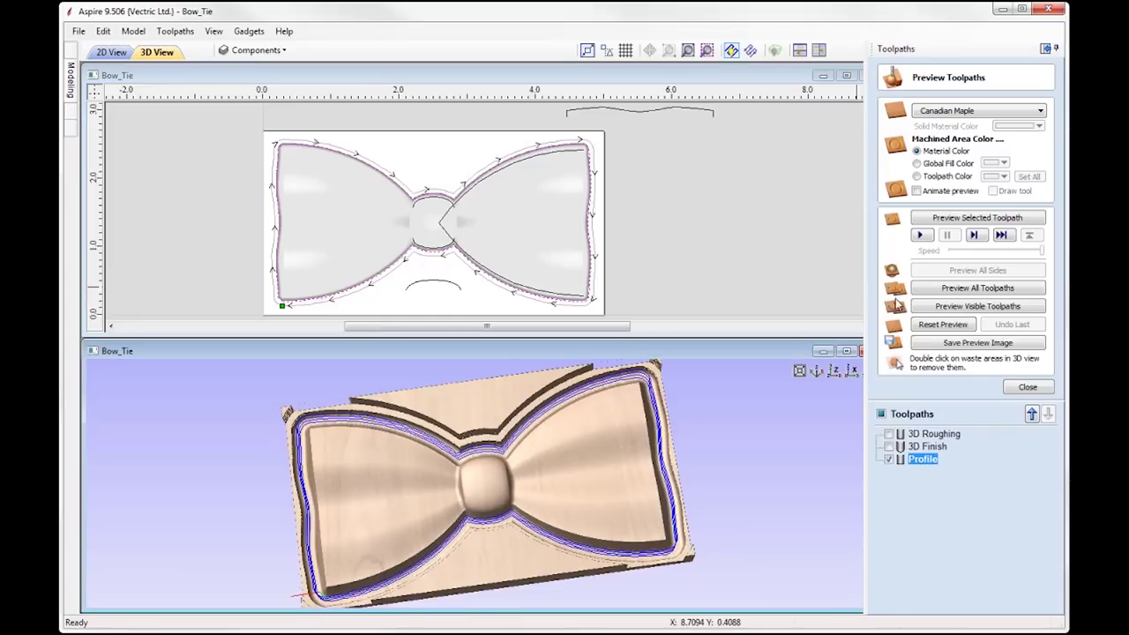
Simulate the Profile cut in an enlarged 3D view and remove the waste material around the bow tie.
click(971, 220)
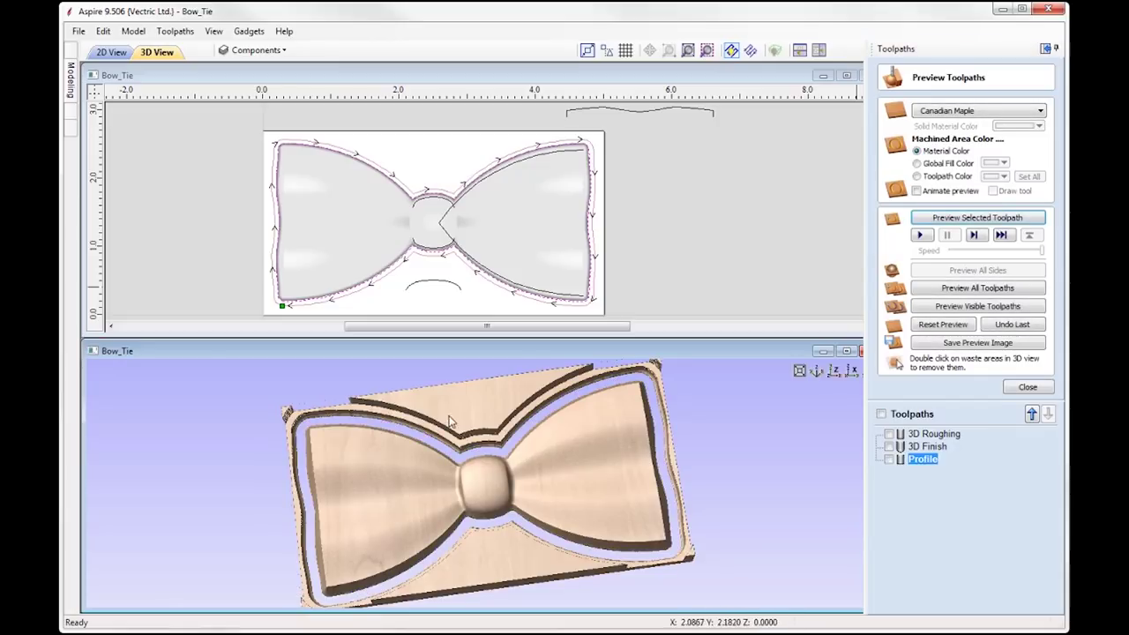
click(846, 351)
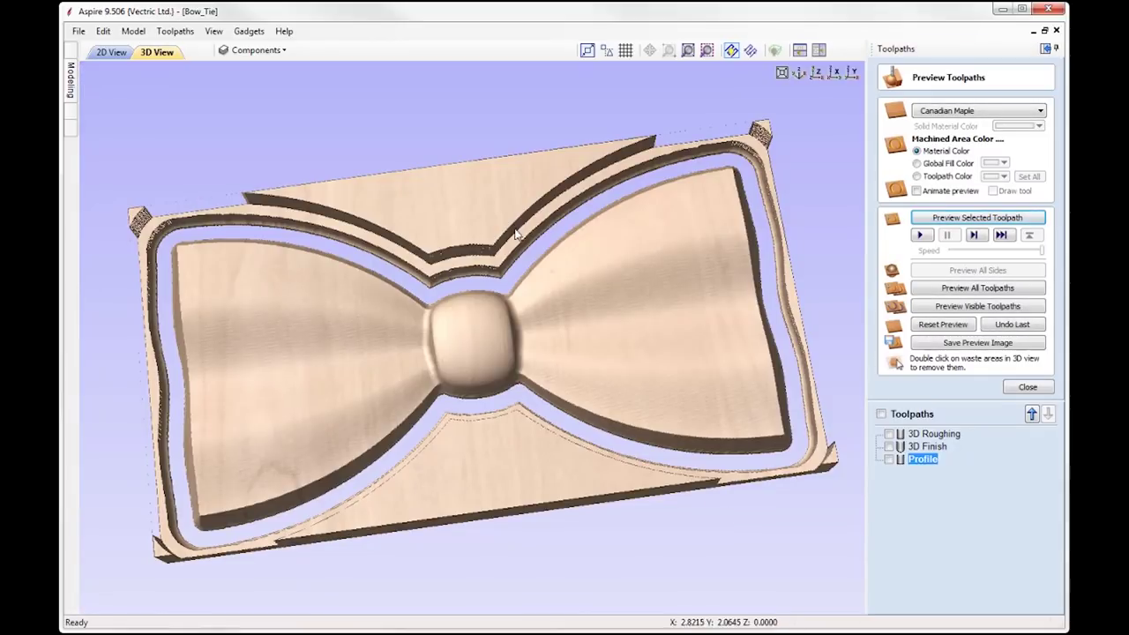
double_click(485, 188)
drag(665, 456, 570, 428)
scroll(378, 341, down, 2)
drag(377, 341, 494, 423)
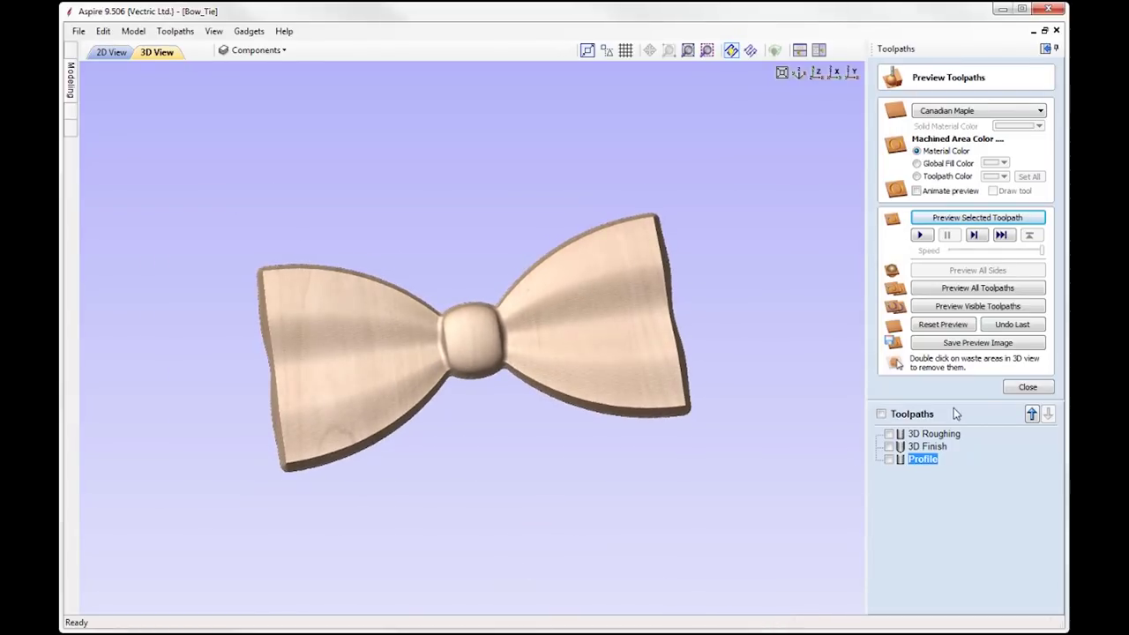
click(1028, 388)
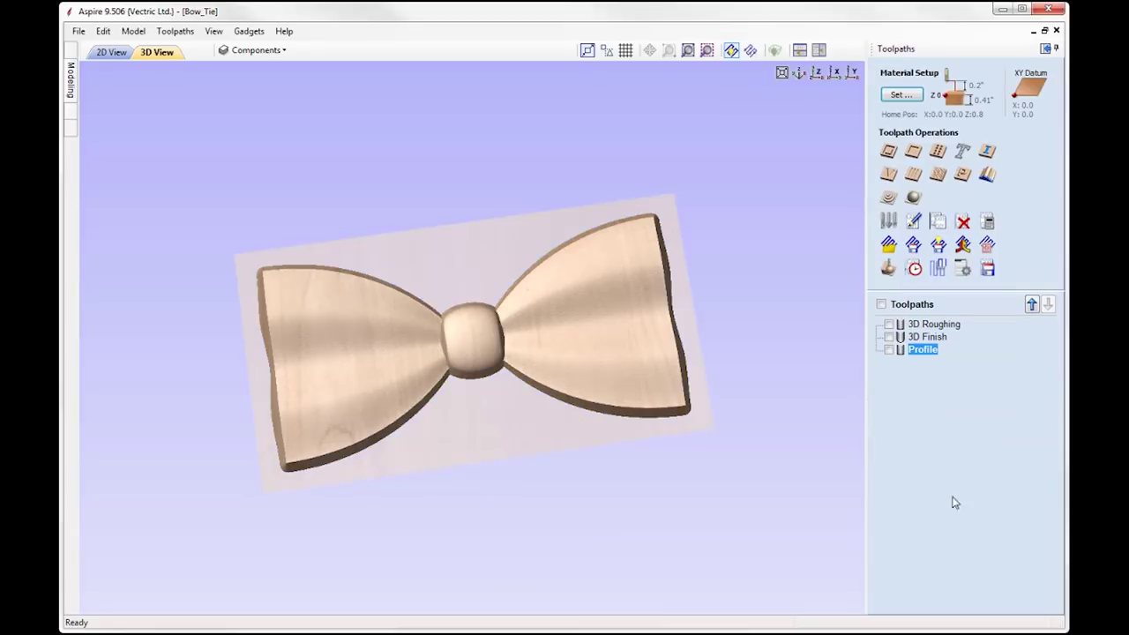
Review the save settings and post processor for the 3D Roughing toolpath without saving it.
click(933, 325)
click(988, 271)
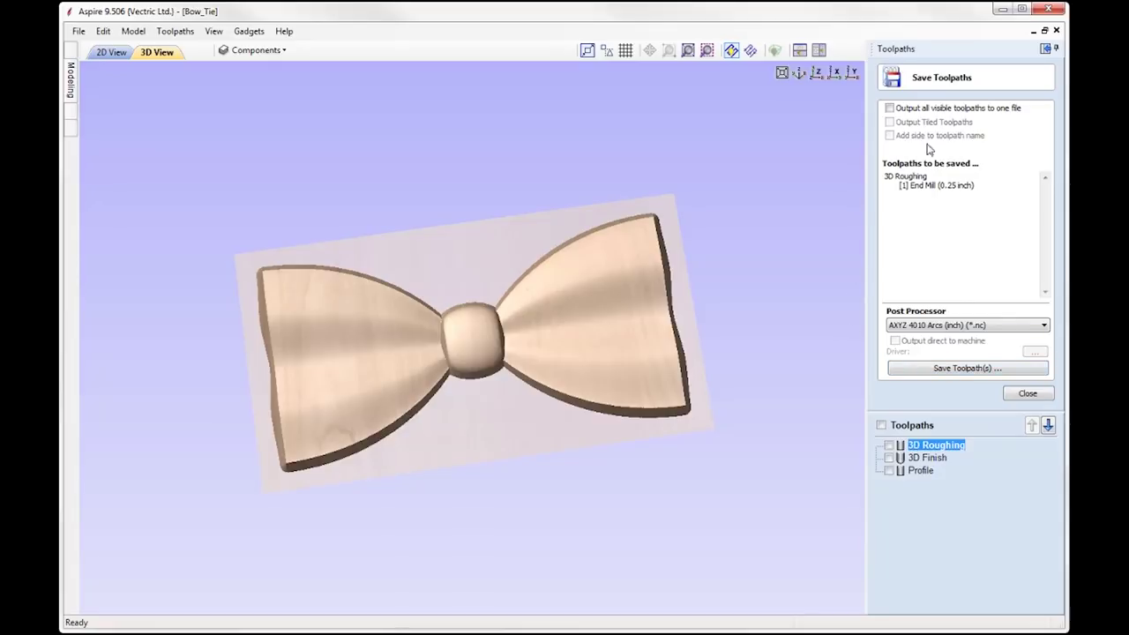
click(1027, 394)
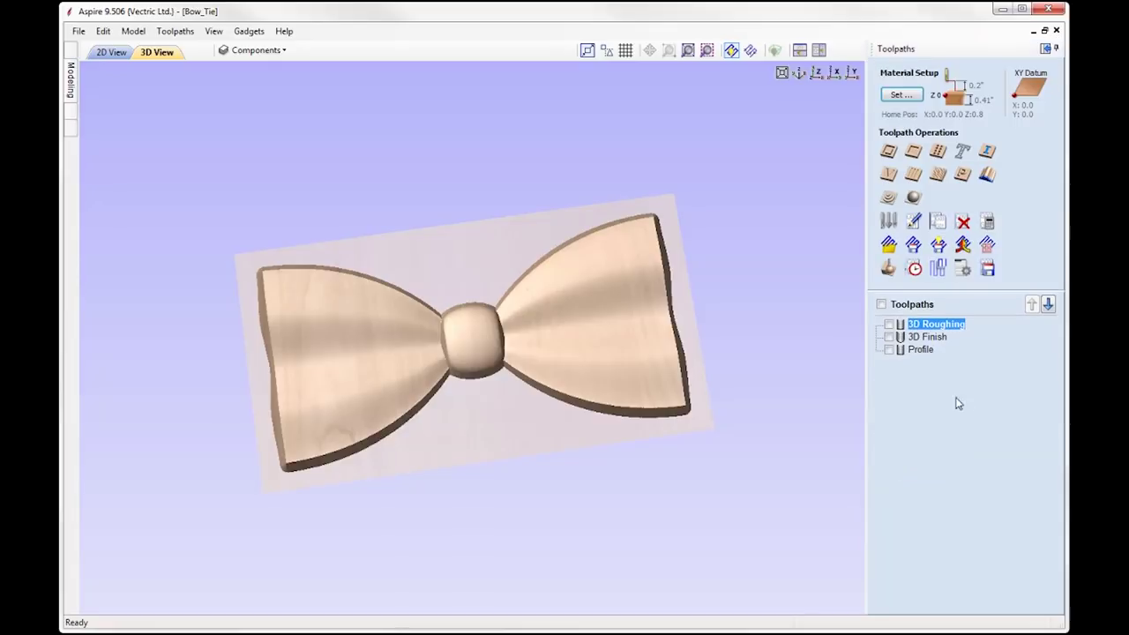